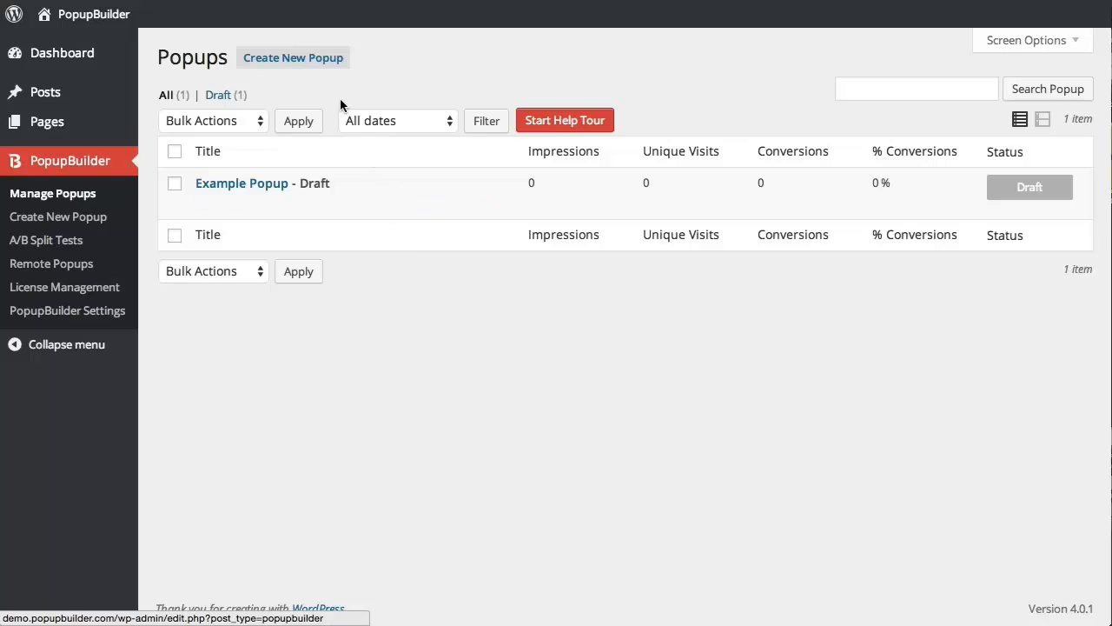
# - Create a new popup and start its drag and drop live builder
pyautogui.click(311, 62)
pyautogui.scroll(-5, 592, 174)
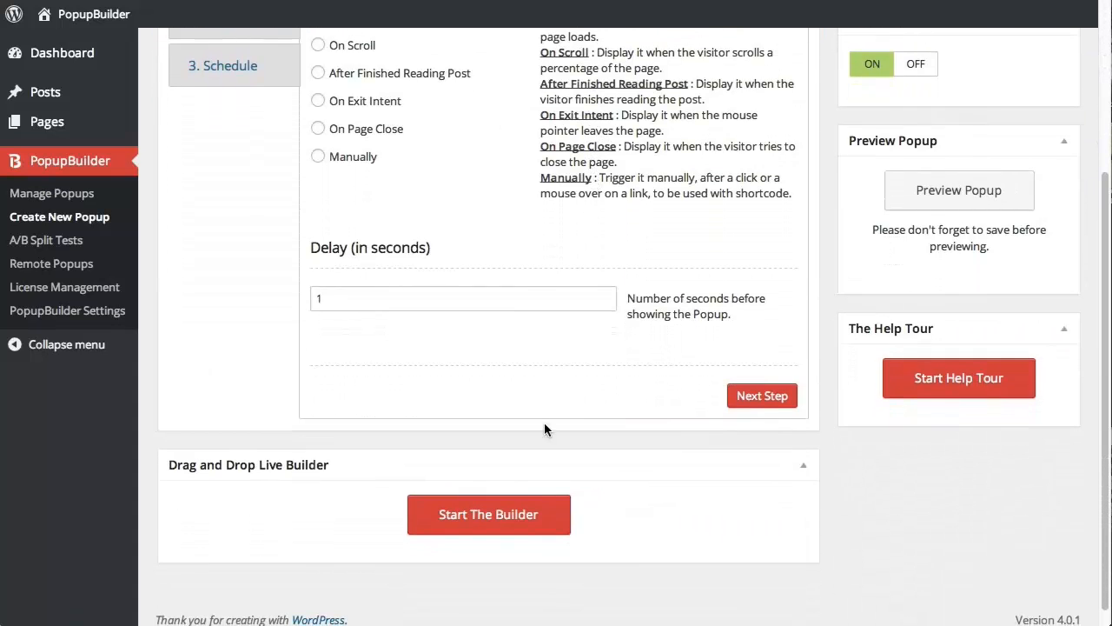
pyautogui.click(519, 516)
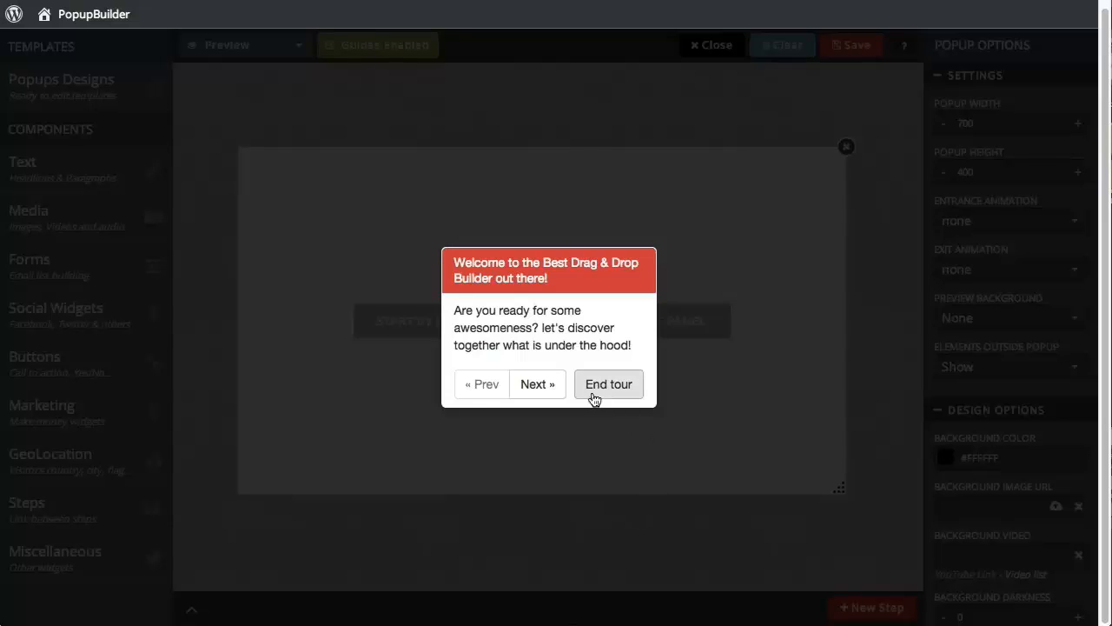
# - Follow the builder's help tour up to the explanation of dragging pre-made templates into the popup
pyautogui.click(545, 391)
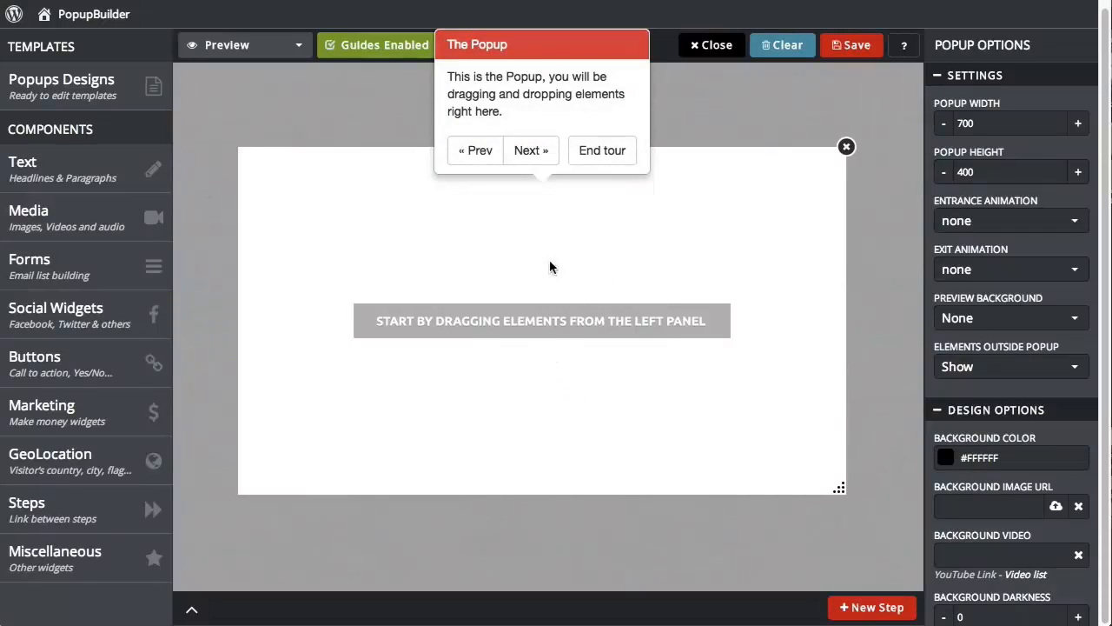
pyautogui.click(539, 153)
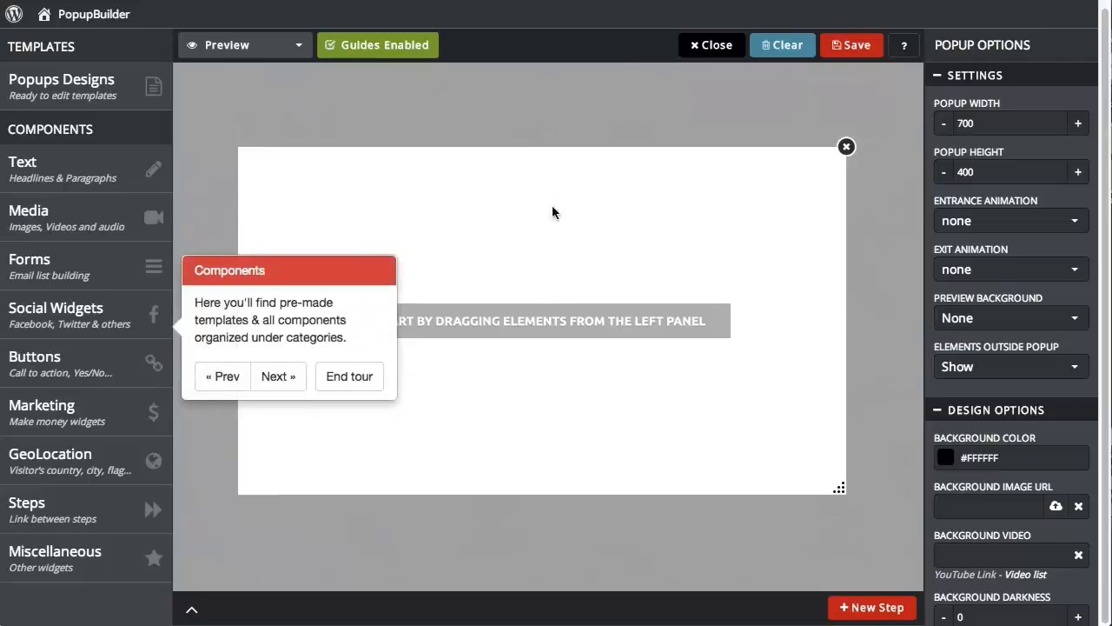
pyautogui.click(284, 383)
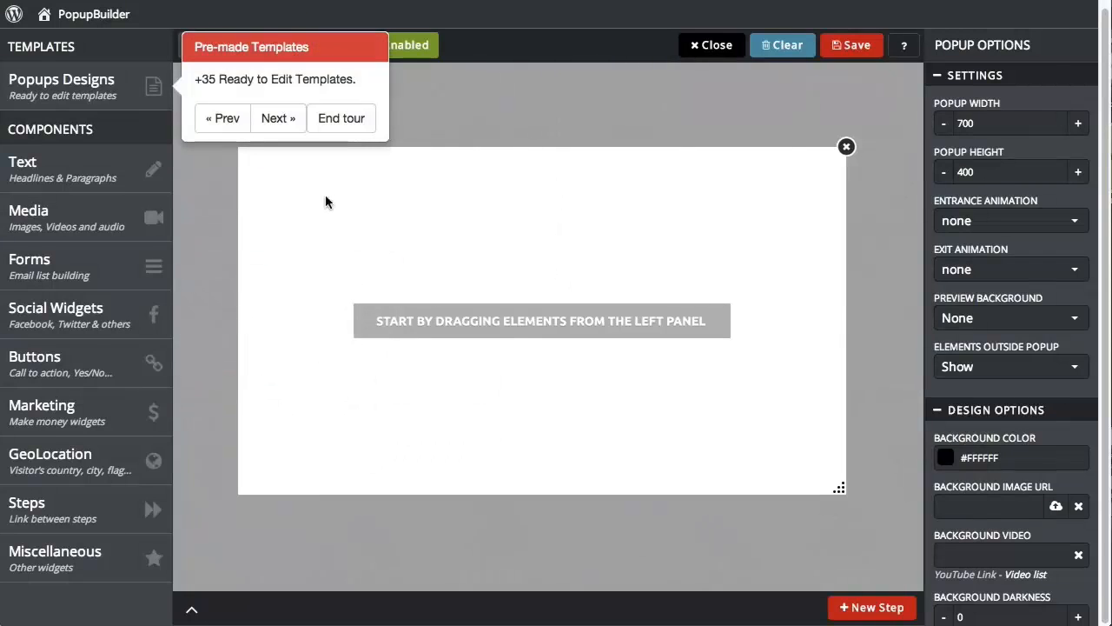
pyautogui.click(284, 128)
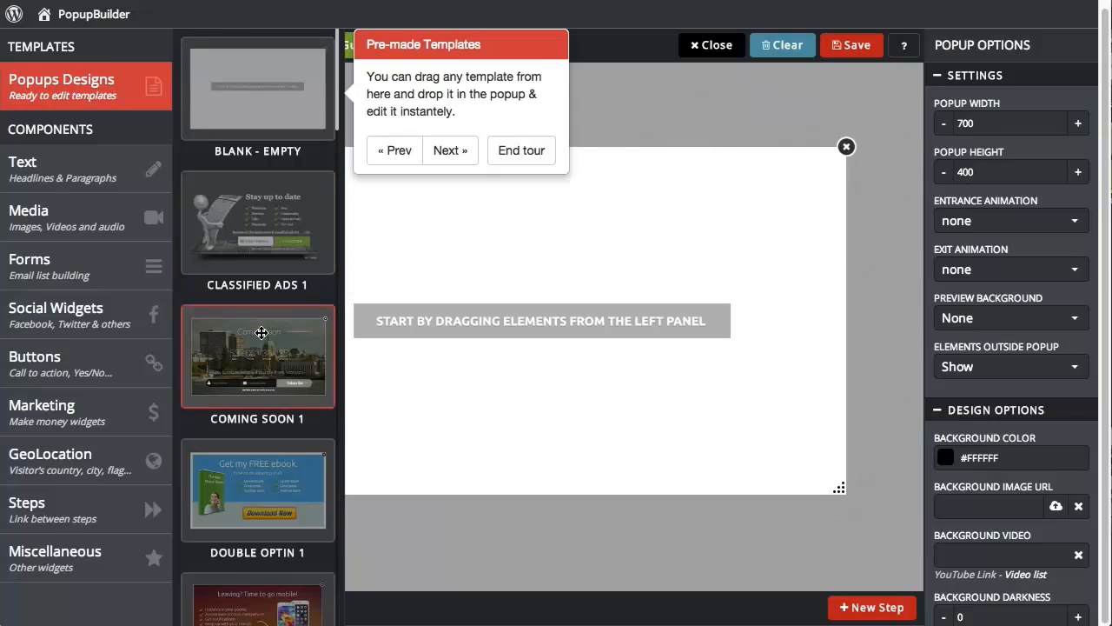
# - Try out the Coming Soon 1 template and the iMac - Transparent template in the popup
pyautogui.moveTo(262, 333); pyautogui.dragTo(513, 330)
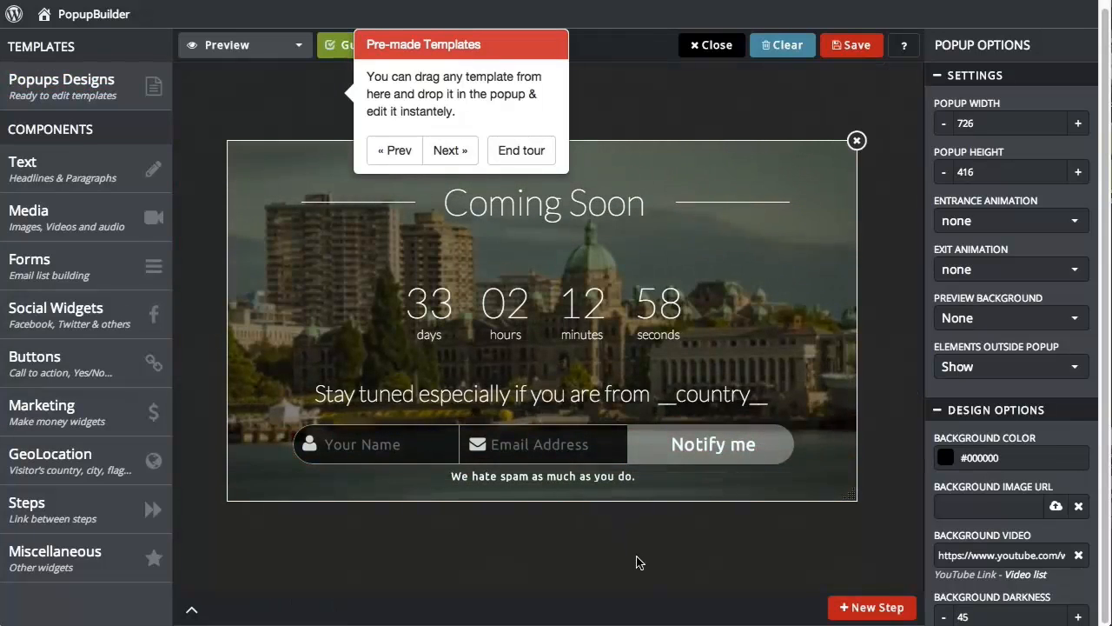
pyautogui.click(149, 87)
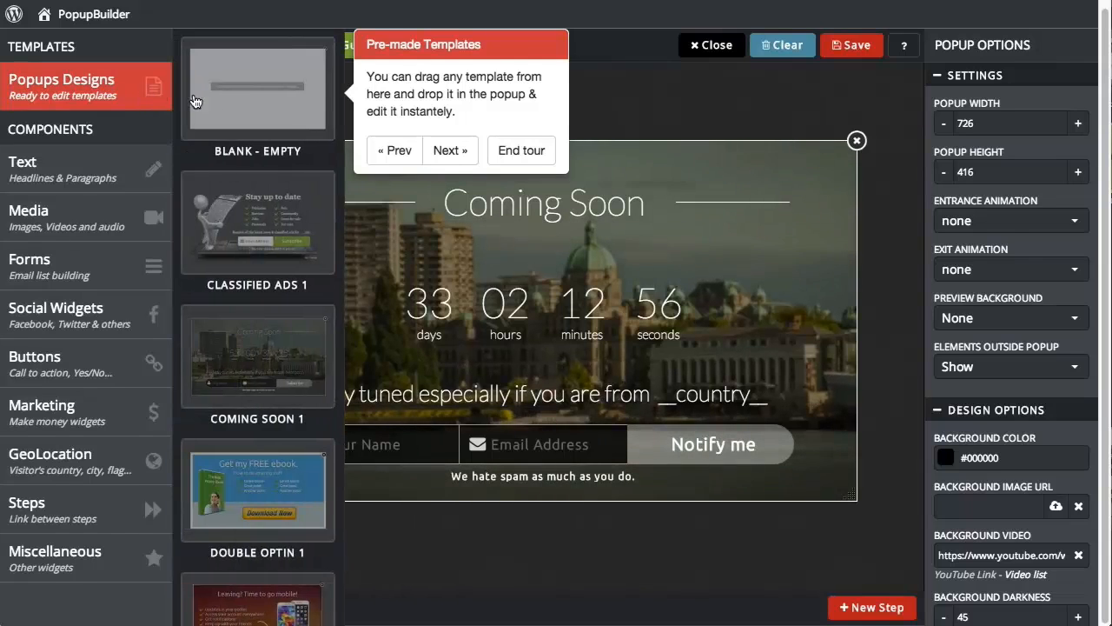
pyautogui.scroll(-15, 265, 258)
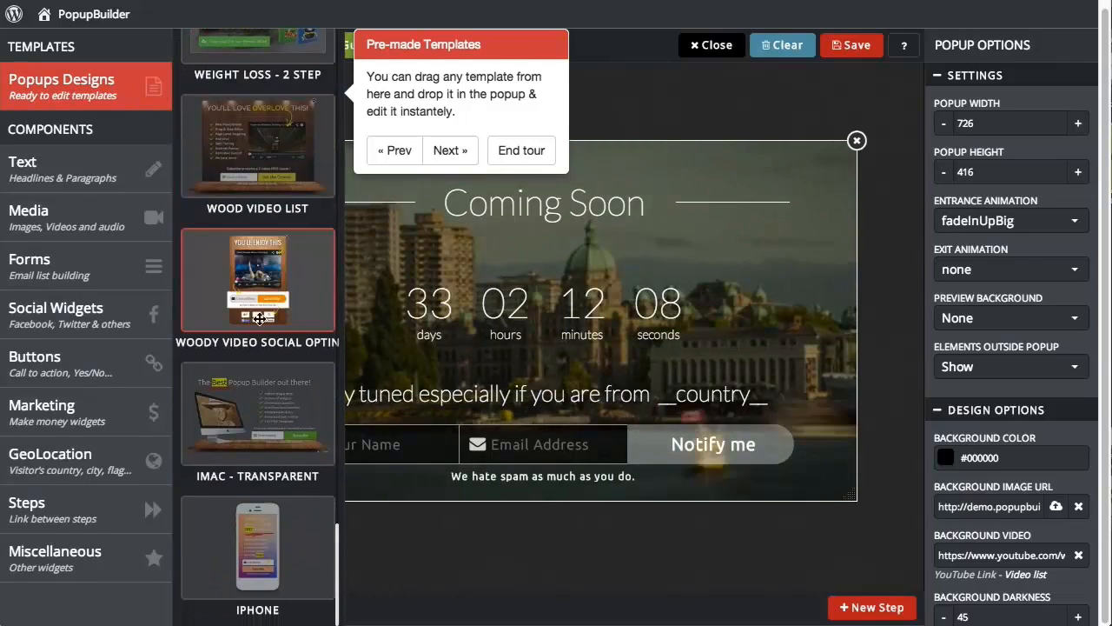
pyautogui.moveTo(284, 379); pyautogui.dragTo(524, 296)
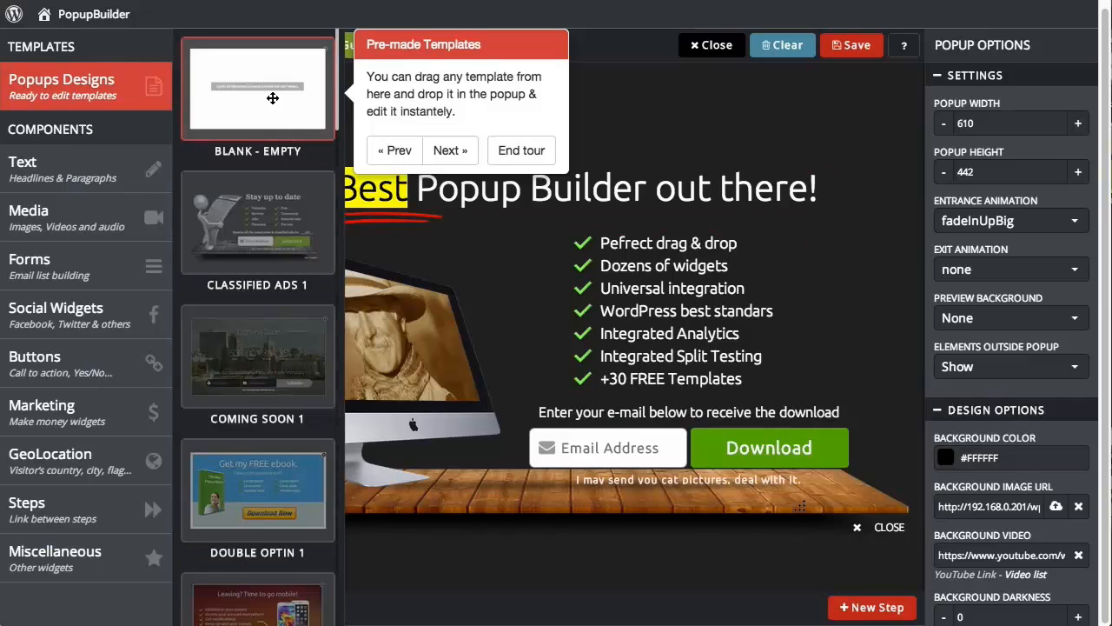
# - Apply the Blank - Empty template and resize the popup to 660 by 380
pyautogui.moveTo(273, 98); pyautogui.dragTo(586, 372)
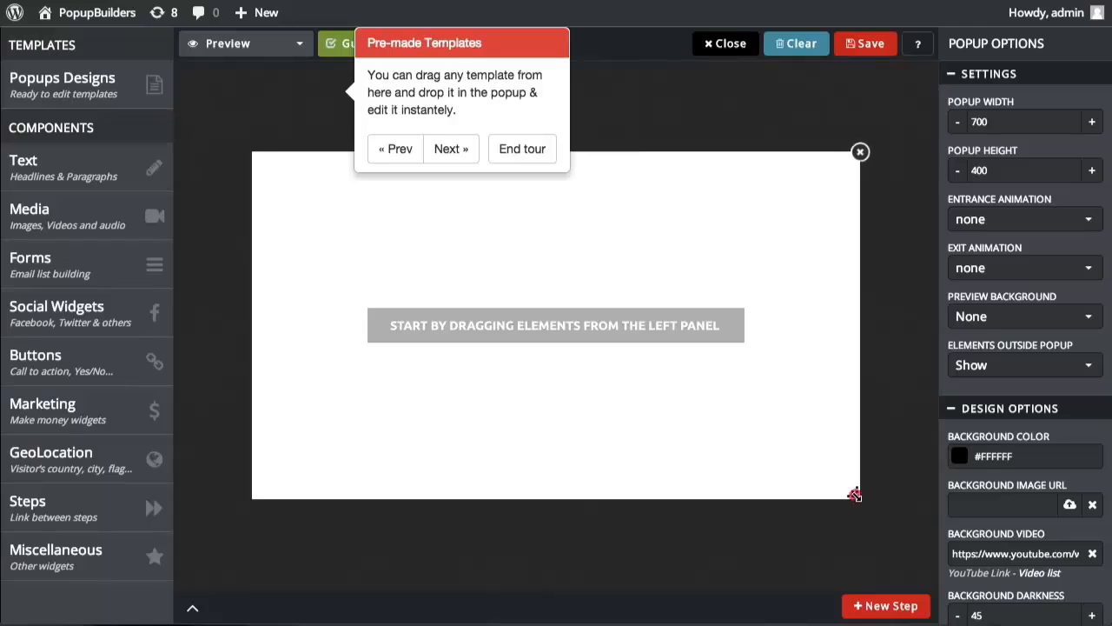
pyautogui.moveTo(854, 494); pyautogui.dragTo(837, 484)
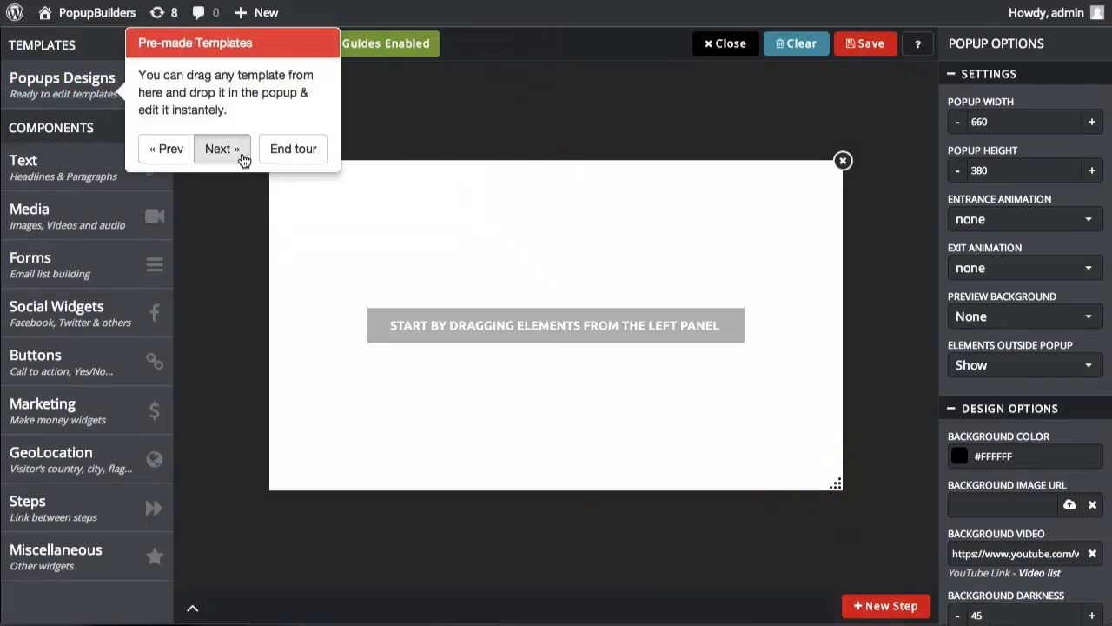
# - Advance the tour to Components and look through the Forms, GeoLocation and Miscellaneous component categories
pyautogui.click(242, 159)
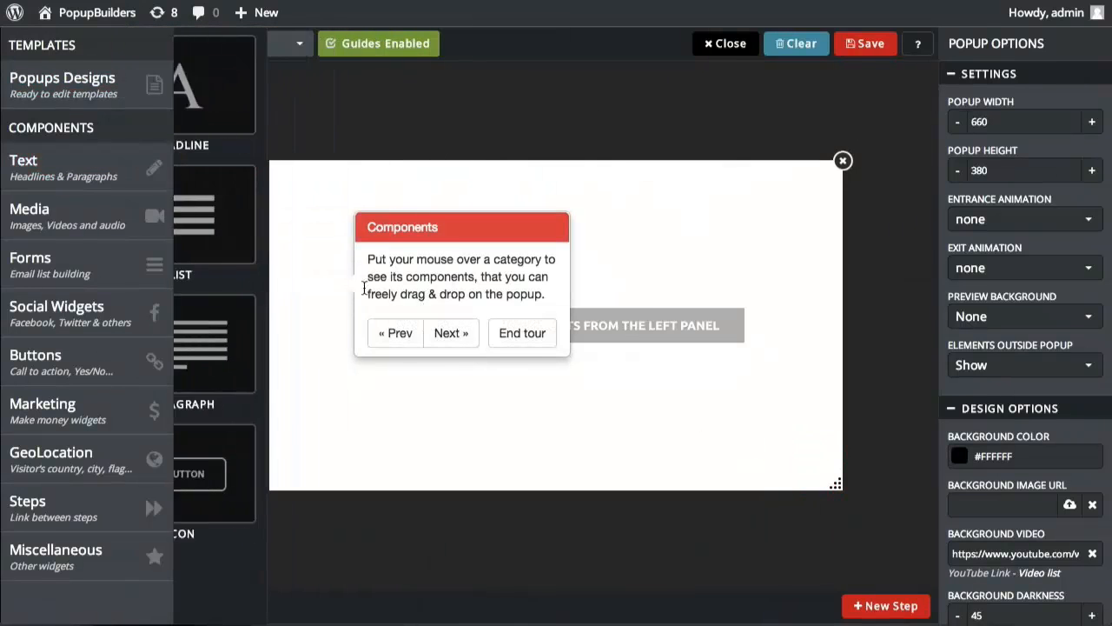
pyautogui.moveTo(94, 262)
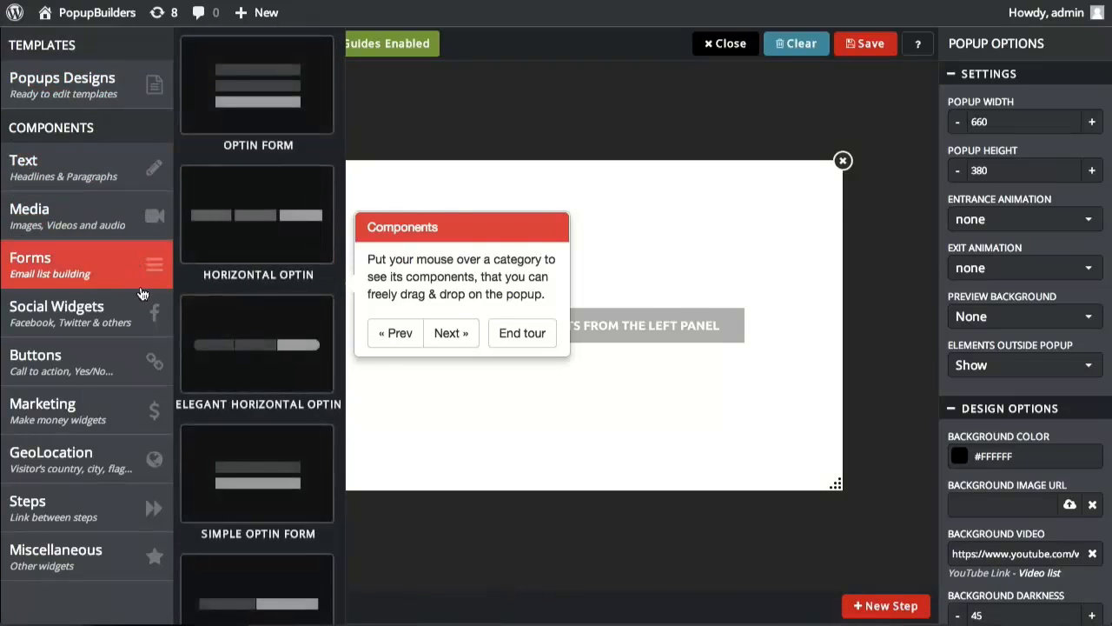
pyautogui.moveTo(117, 457)
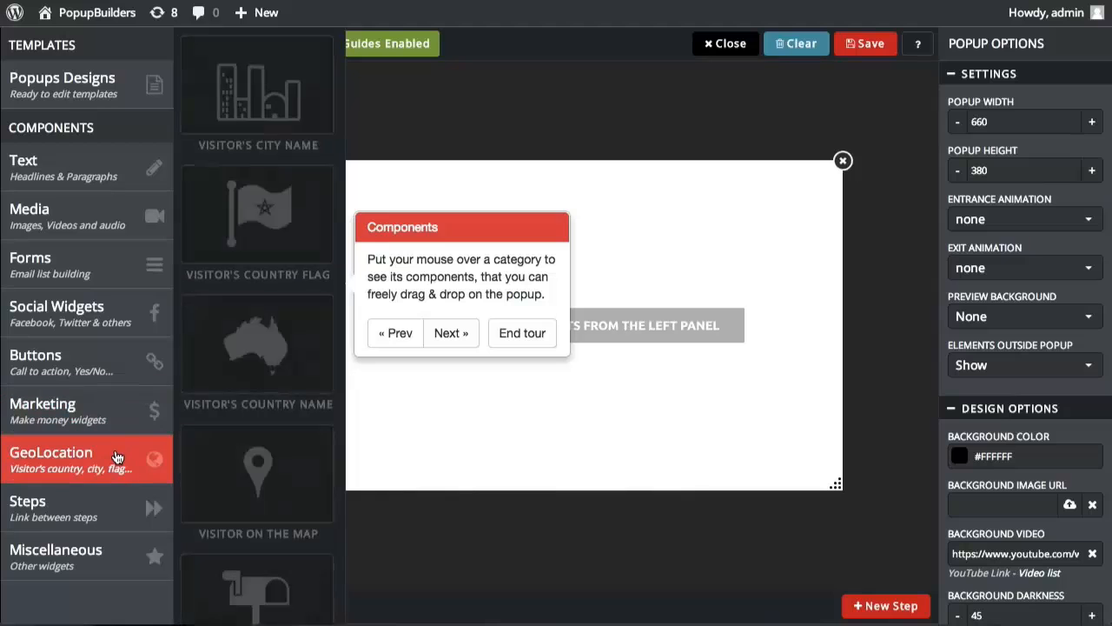
pyautogui.moveTo(153, 554)
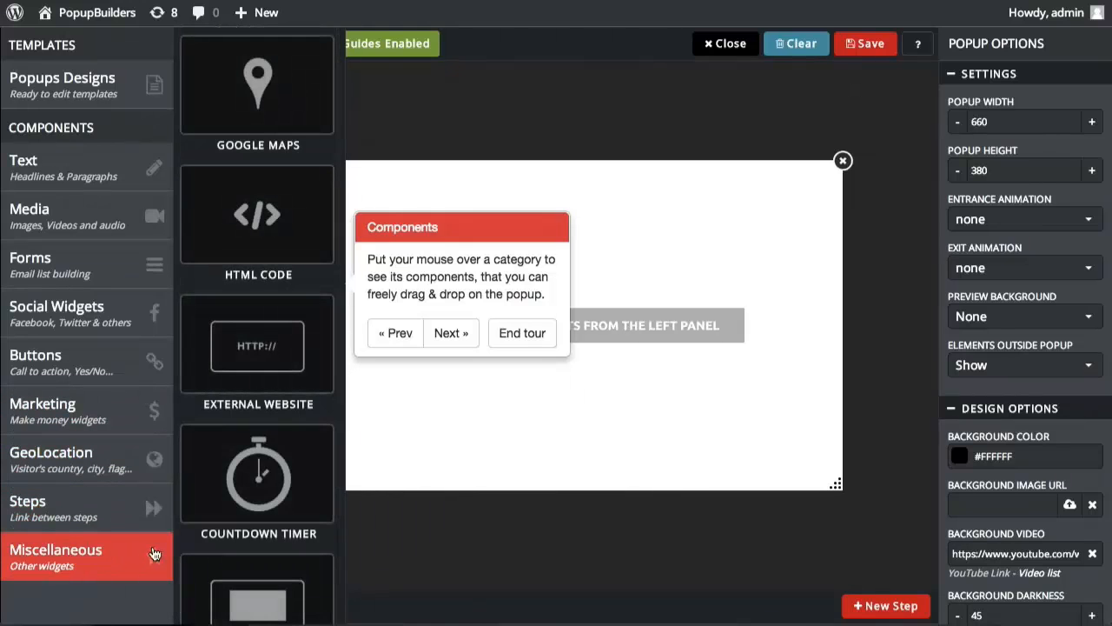
# - Add a Headline text component to the popup and place it near the popup's lower middle
pyautogui.moveTo(123, 178)
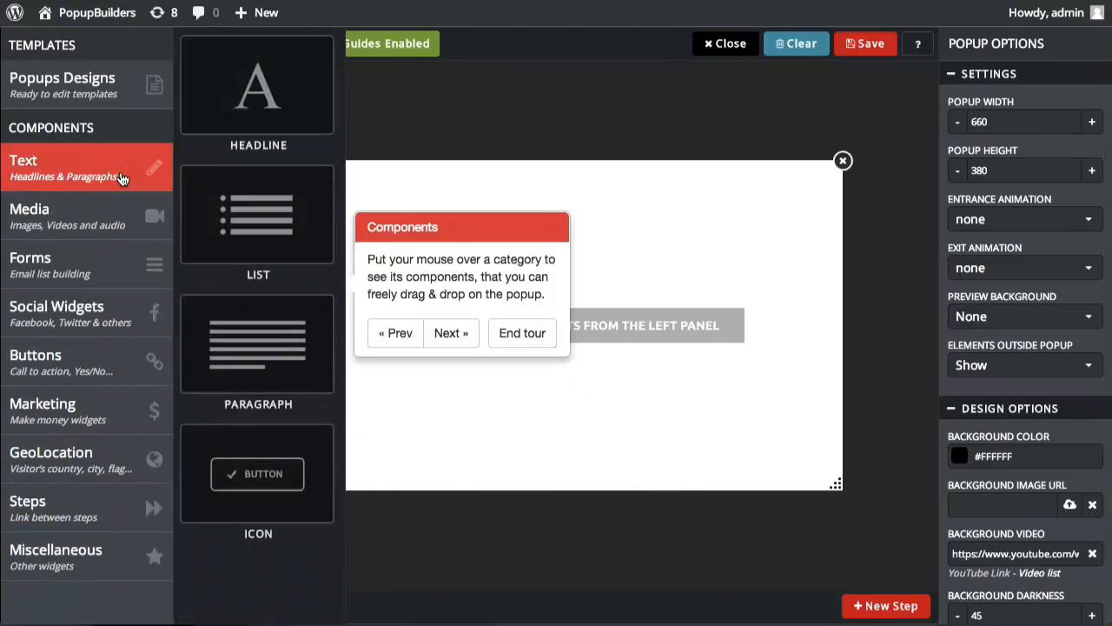
pyautogui.moveTo(249, 94); pyautogui.dragTo(543, 400)
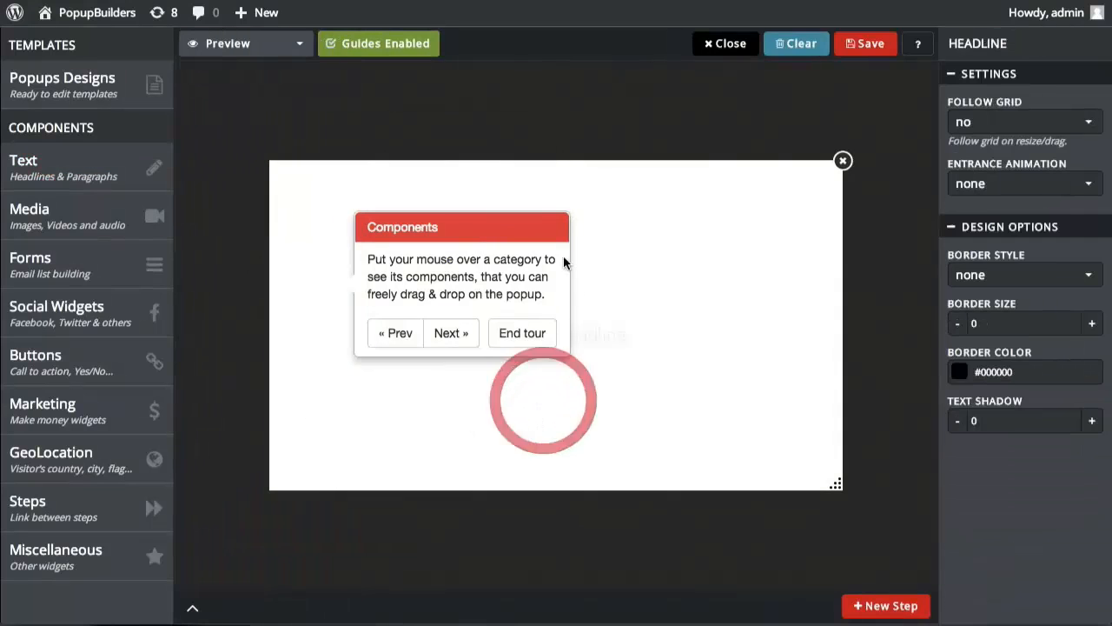
pyautogui.moveTo(608, 337); pyautogui.dragTo(596, 437)
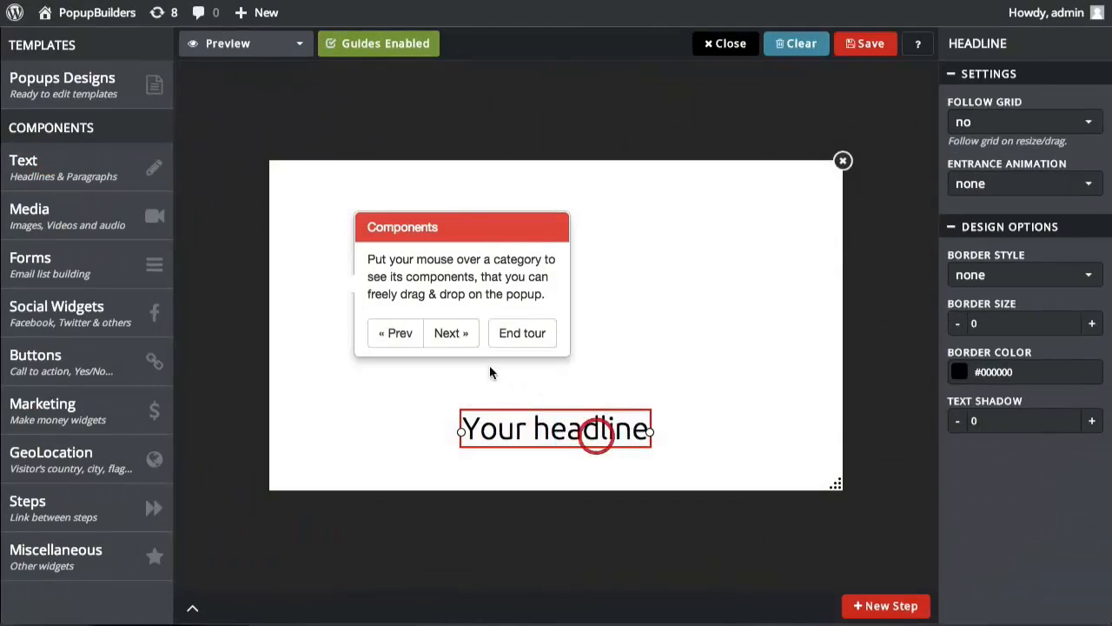
# - Advance the tour to Design Options & Settings and look over the popup's own options
pyautogui.click(451, 333)
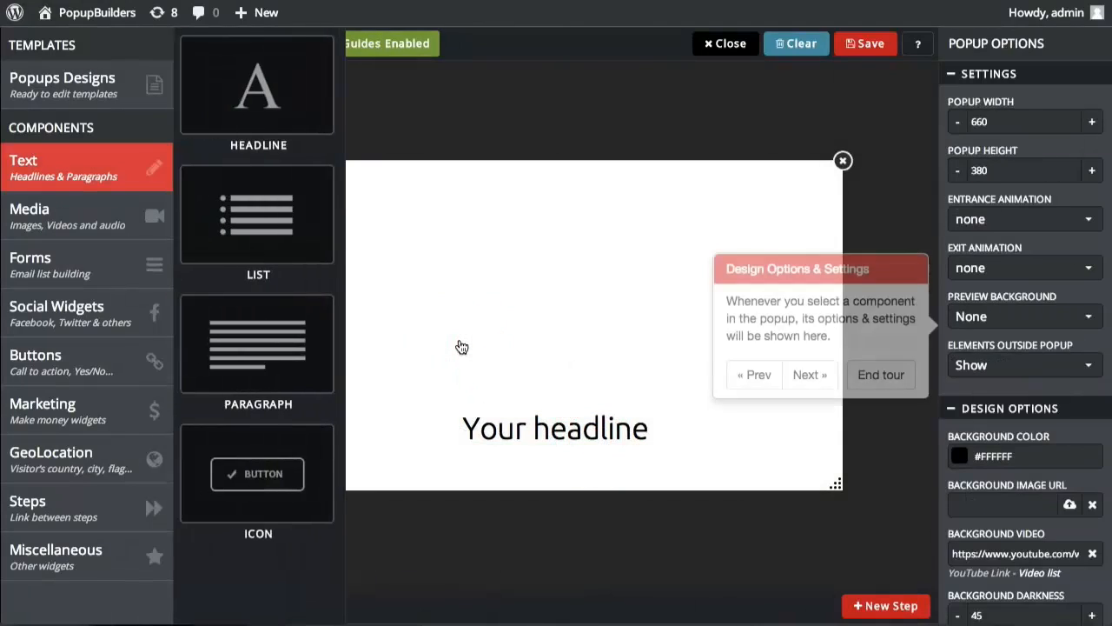
pyautogui.click(918, 324)
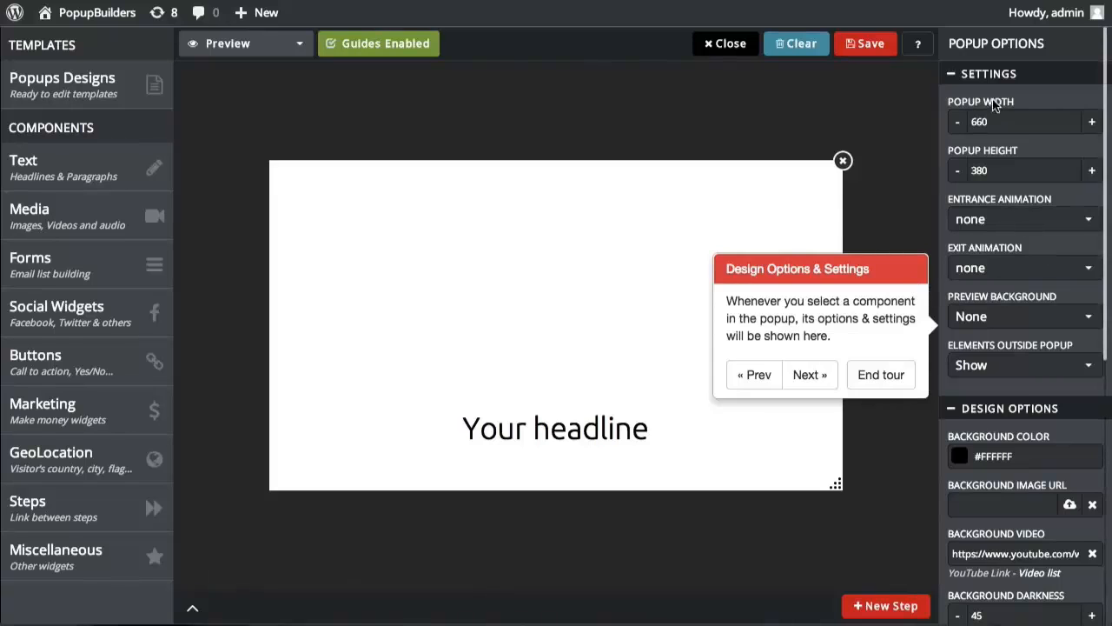
pyautogui.scroll(-5, 1026, 331)
# - Give the headline a dashed border of size 3, then move it higher and widen it to fit one line
pyautogui.click(584, 424)
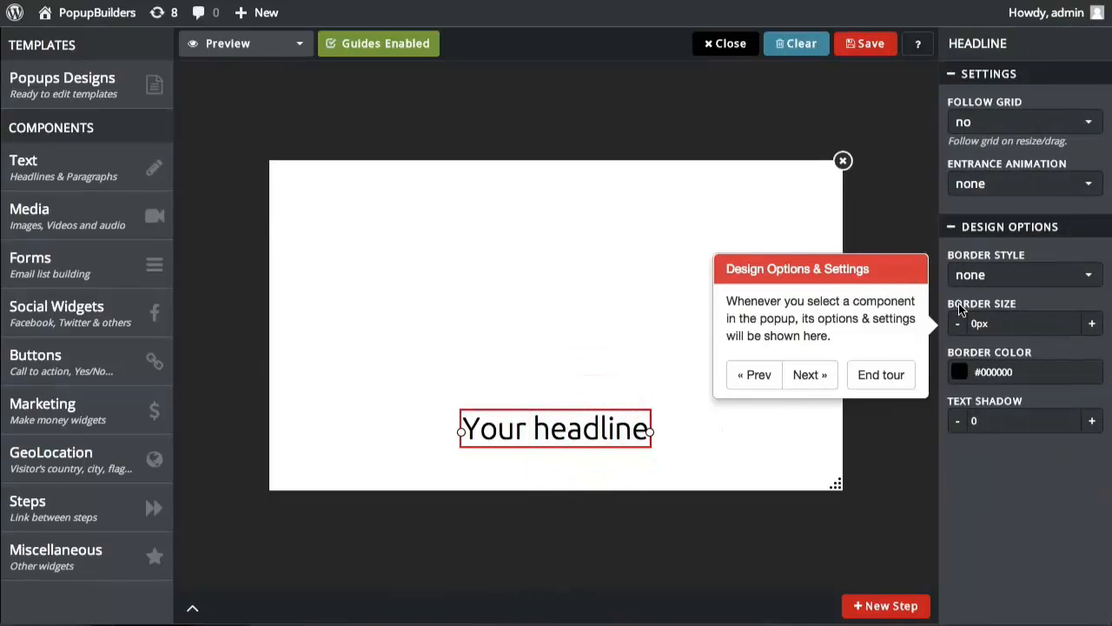
pyautogui.click(1034, 275)
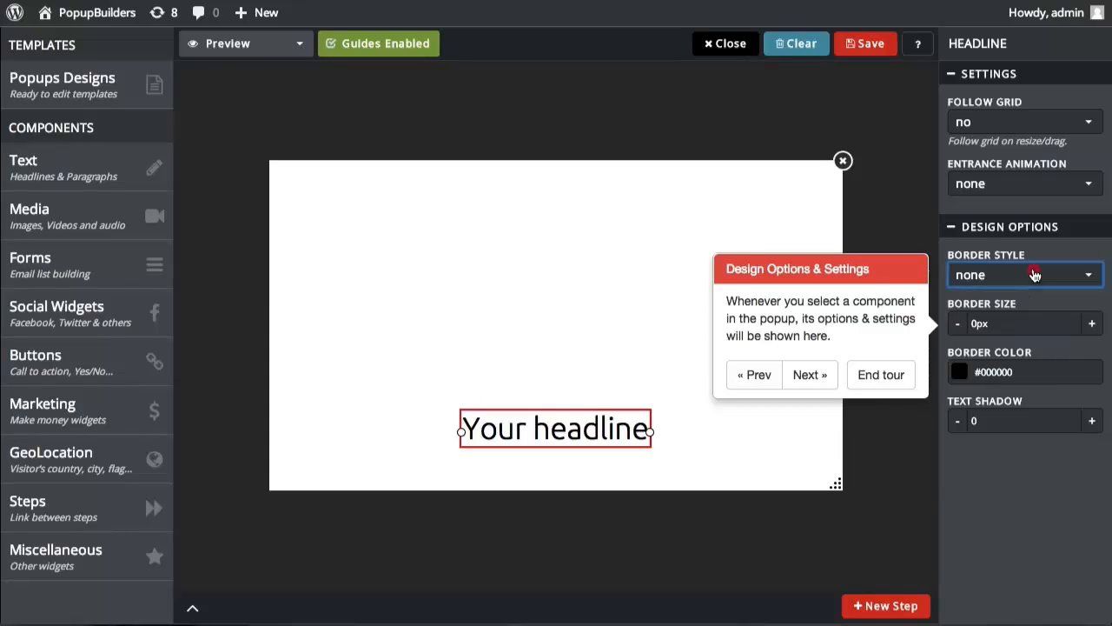
pyautogui.click(1008, 323)
pyautogui.click(1093, 323)
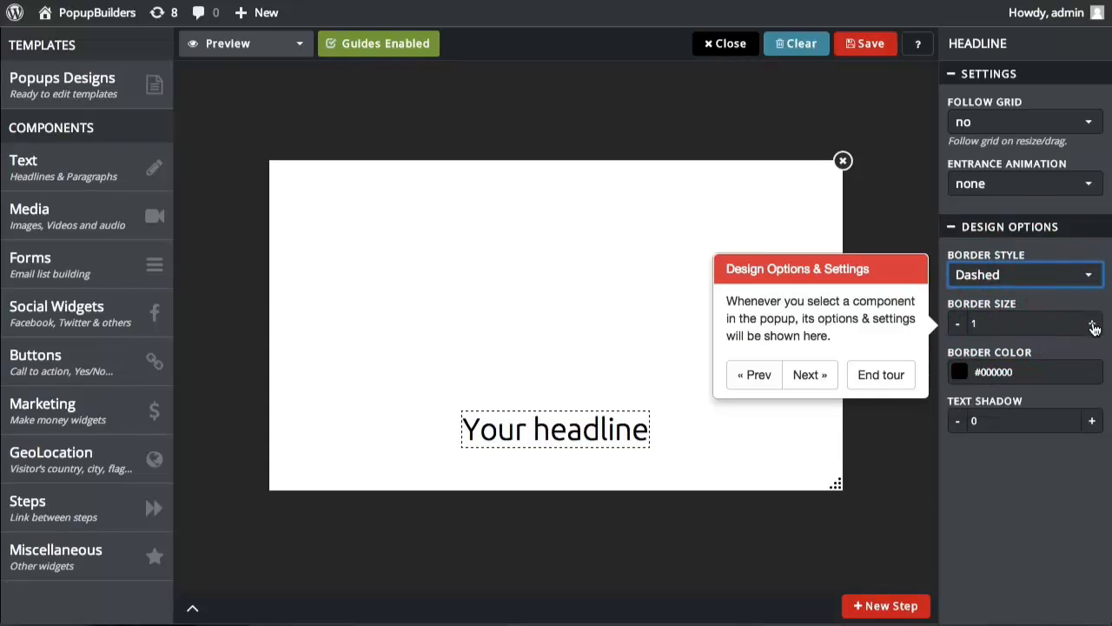
pyautogui.click(1092, 323)
pyautogui.click(1093, 323)
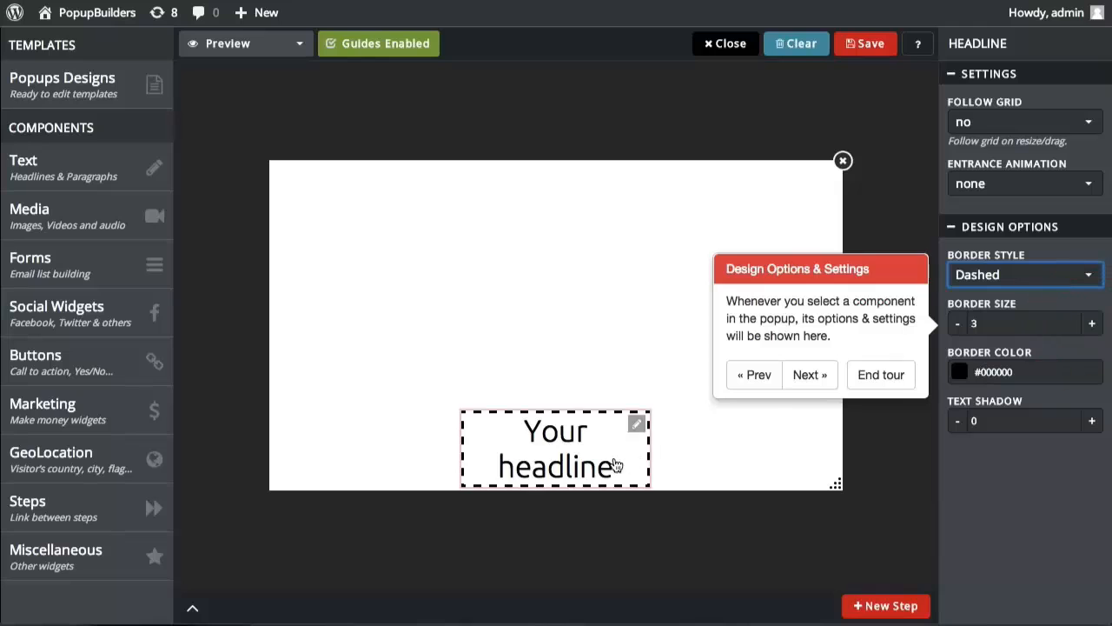
pyautogui.moveTo(615, 457); pyautogui.dragTo(675, 378)
pyautogui.click(600, 397)
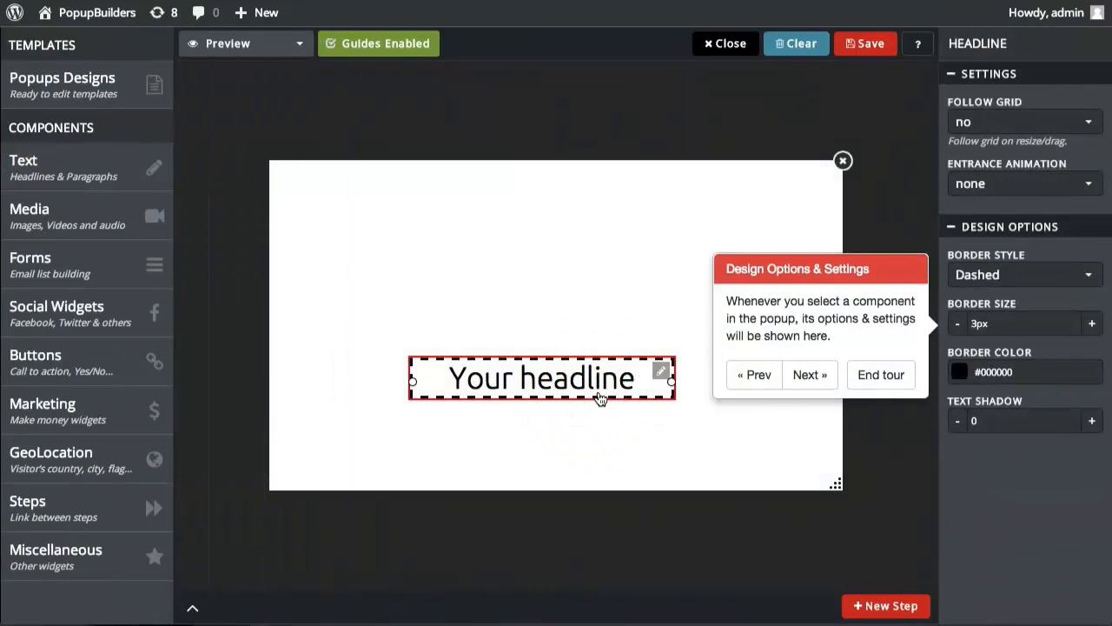
# - Delete the dashed-border headline from the popup and confirm the deletion
pyautogui.rightClick(600, 391)
pyautogui.click(647, 501)
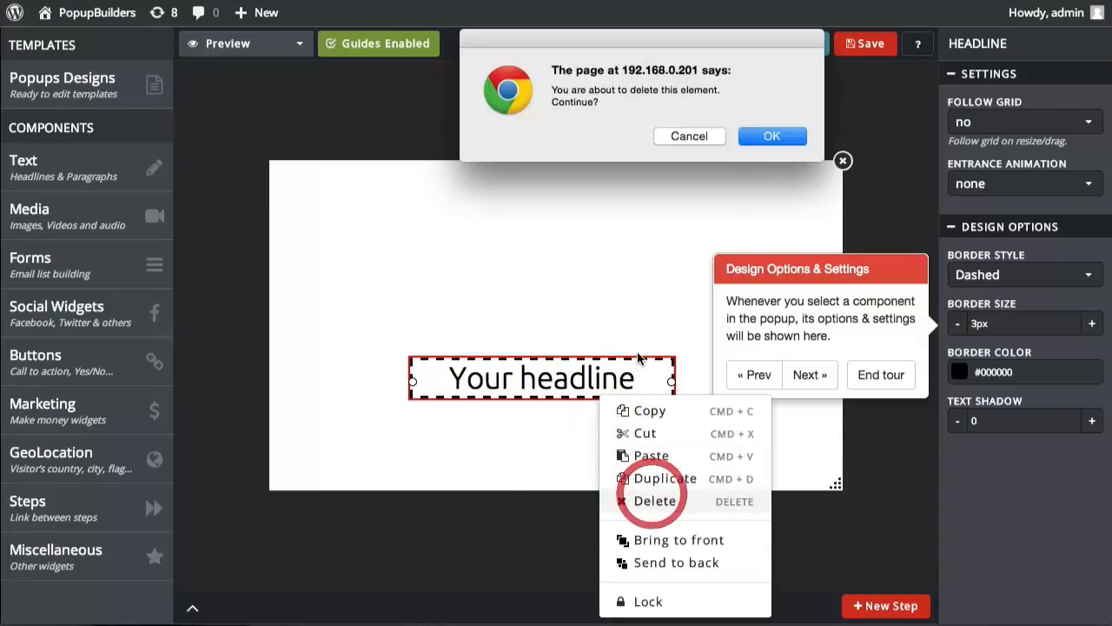
pyautogui.click(753, 137)
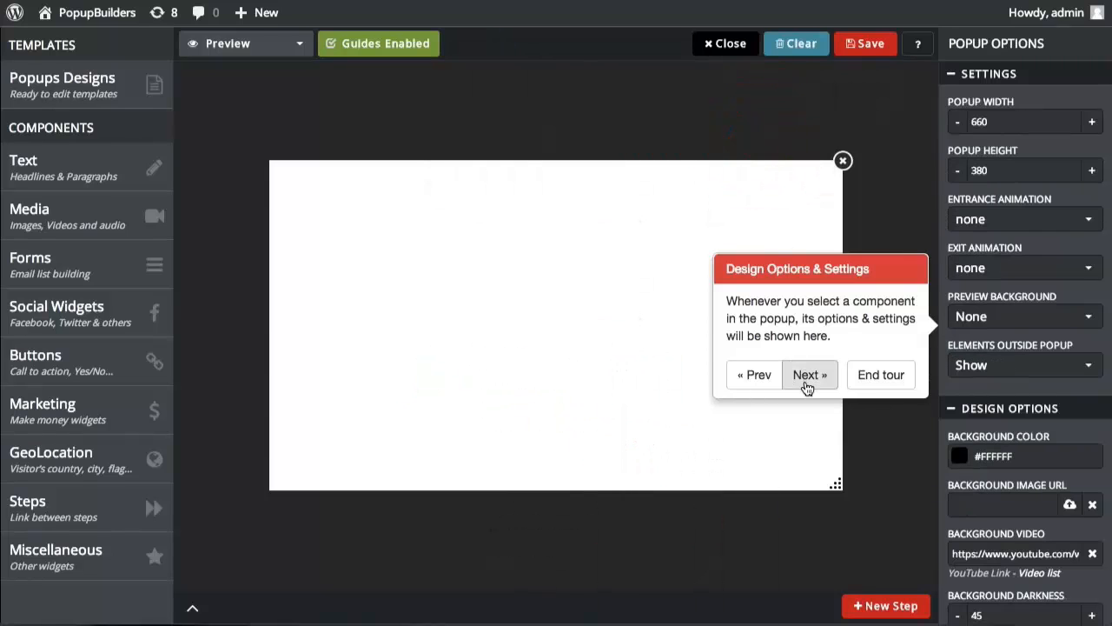
# - Advance the tour to the Steps Manager and add a new popup step named Step 2
pyautogui.click(806, 385)
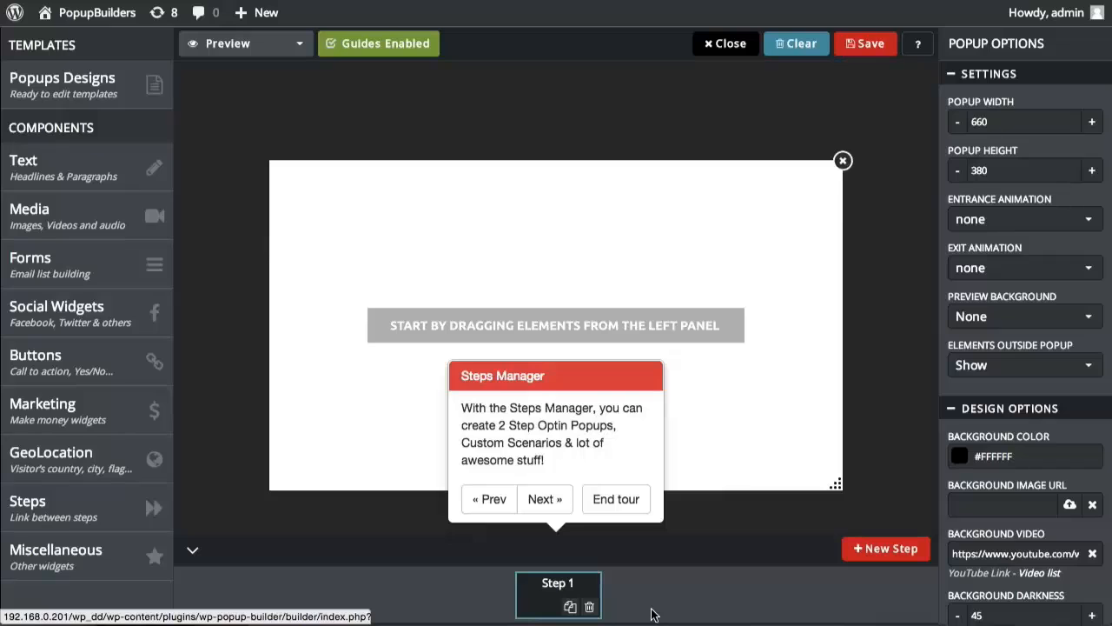
pyautogui.click(882, 548)
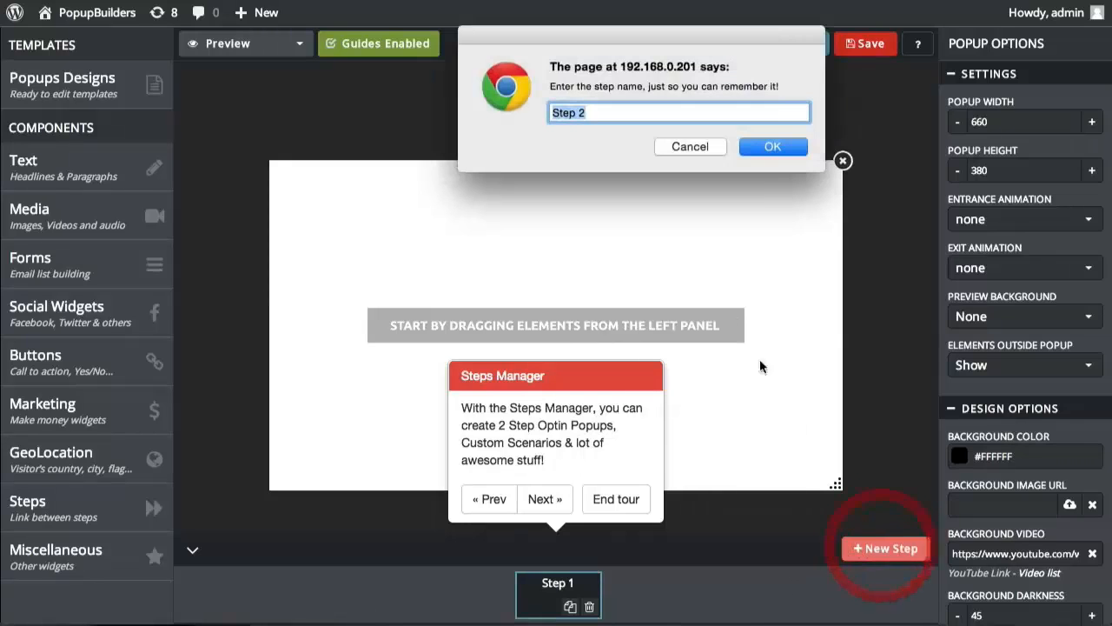
pyautogui.click(770, 148)
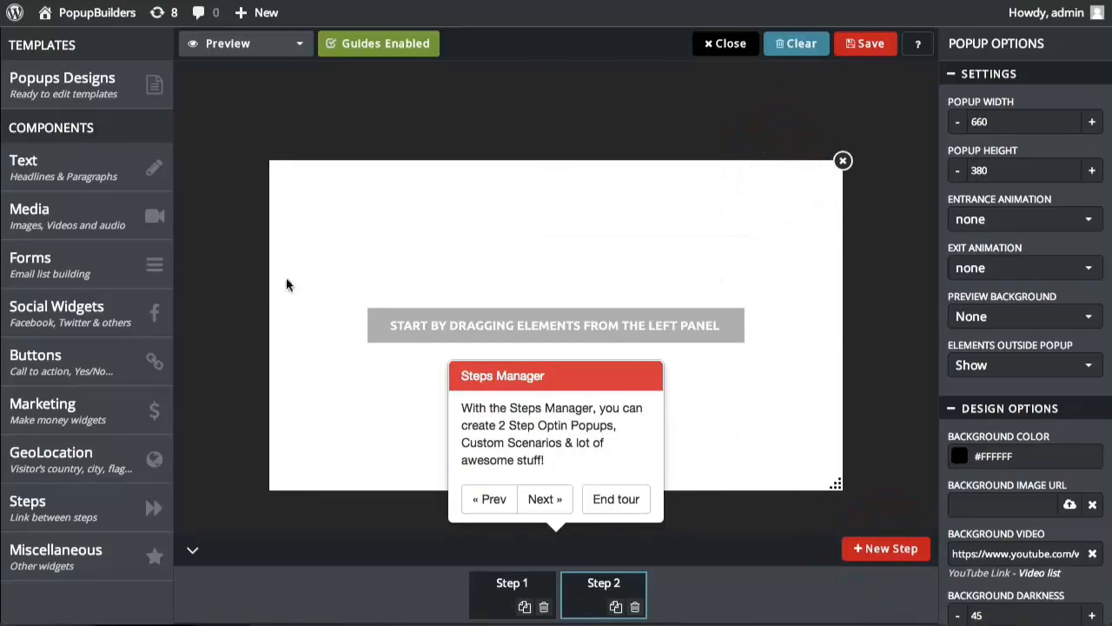
# - Add a headline reading "Step 2" to the new step, then switch back to Step 1
pyautogui.moveTo(149, 168)
pyautogui.moveTo(249, 100); pyautogui.dragTo(559, 316)
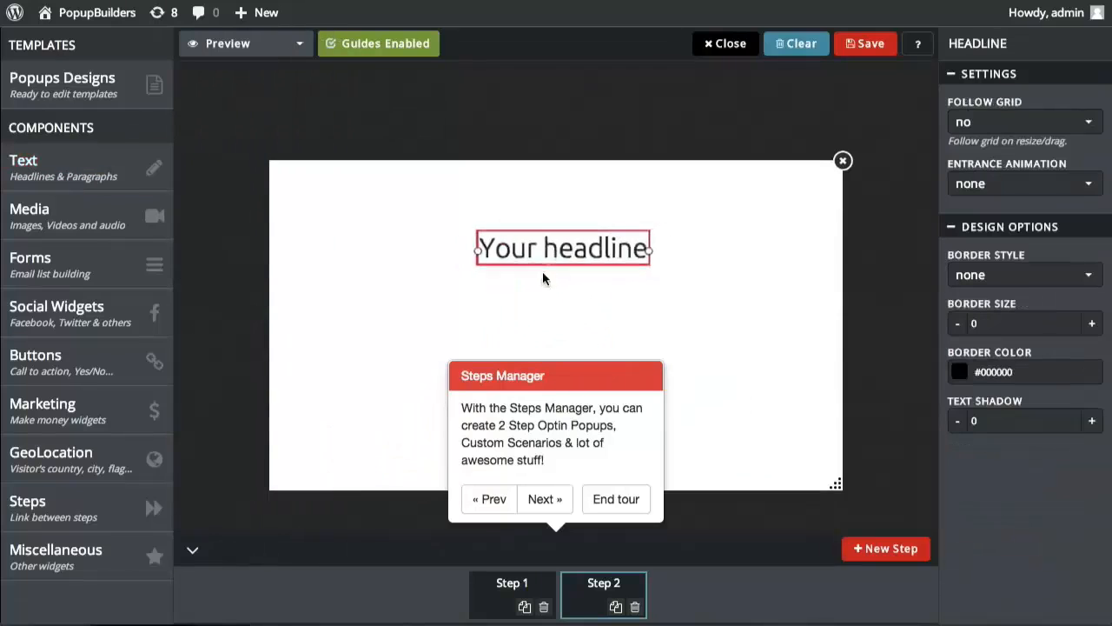
pyautogui.doubleClick(551, 248)
pyautogui.write('Ste')
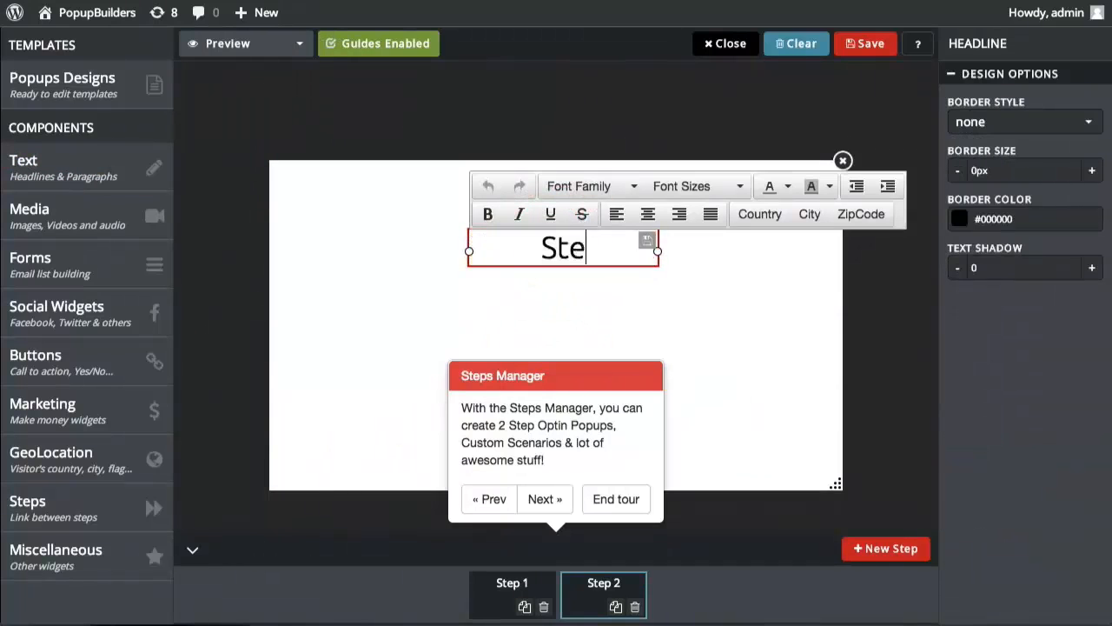
pyautogui.write('p 1')
pyautogui.press('BackSpace')
pyautogui.write('2')
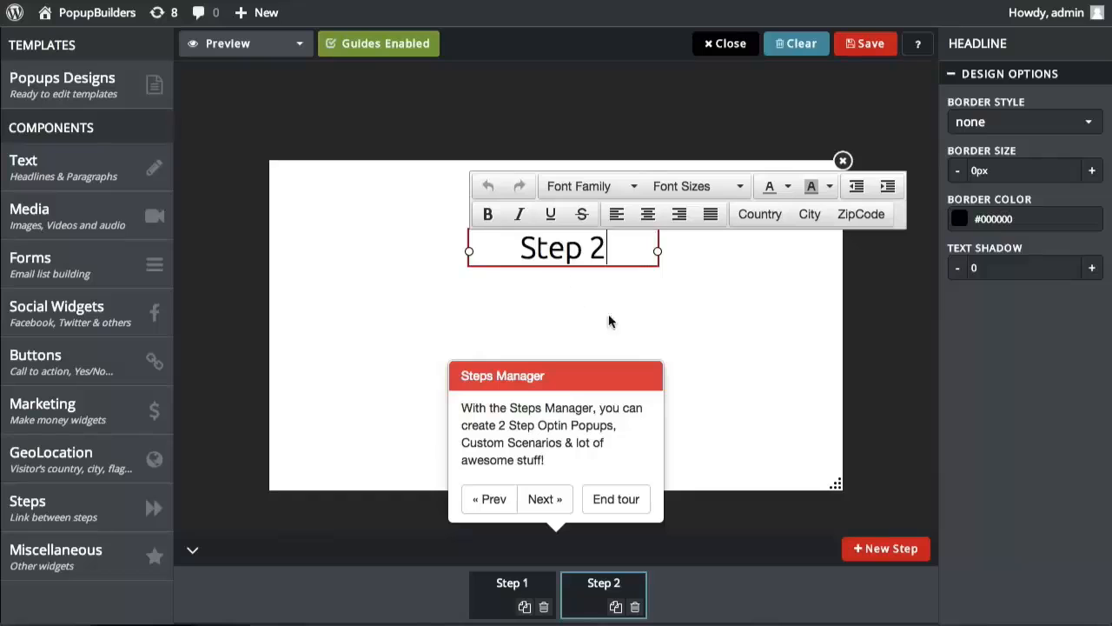
pyautogui.click(683, 334)
pyautogui.click(513, 595)
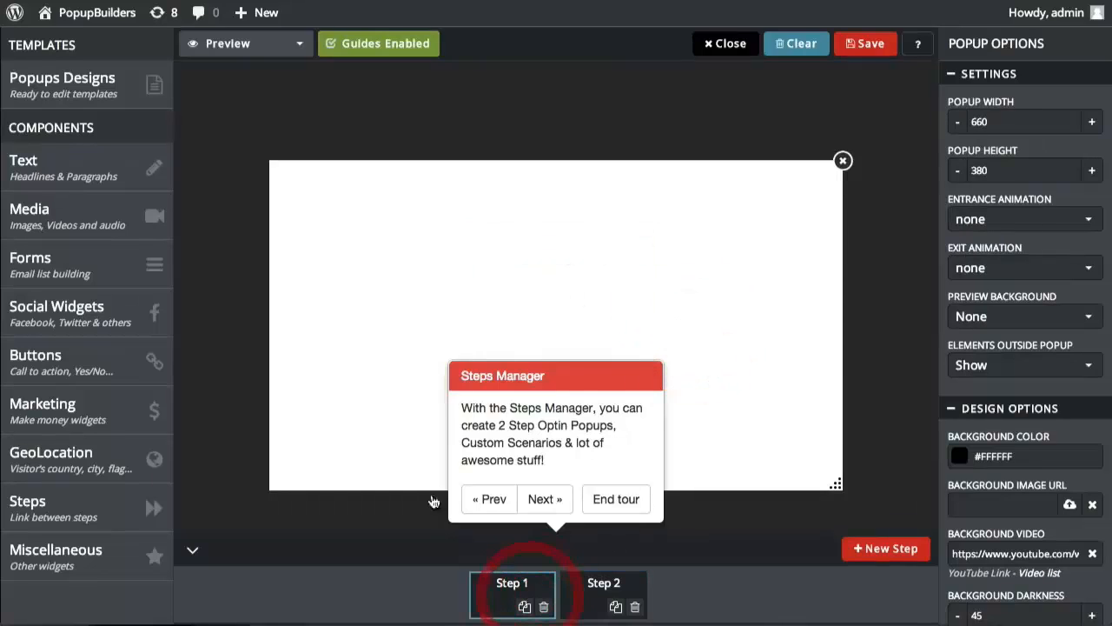
# - Add a headline reading "Step 1" near the top centre of the first popup step and deselect it
pyautogui.click(52, 167)
pyautogui.moveTo(311, 135); pyautogui.dragTo(522, 257)
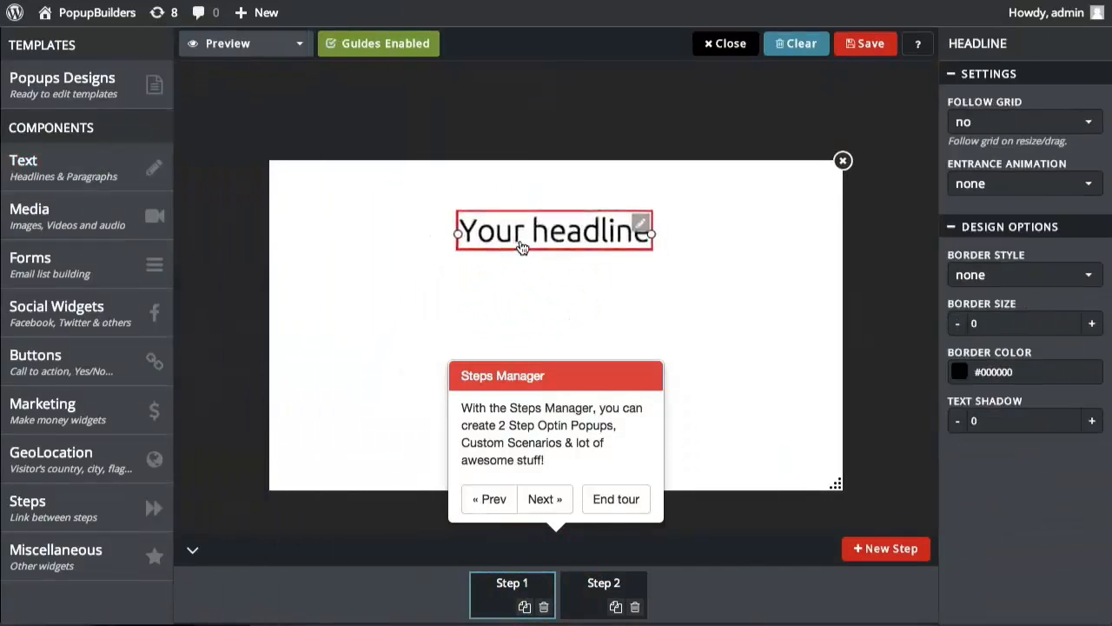
pyautogui.click(514, 252)
pyautogui.write('Step 1')
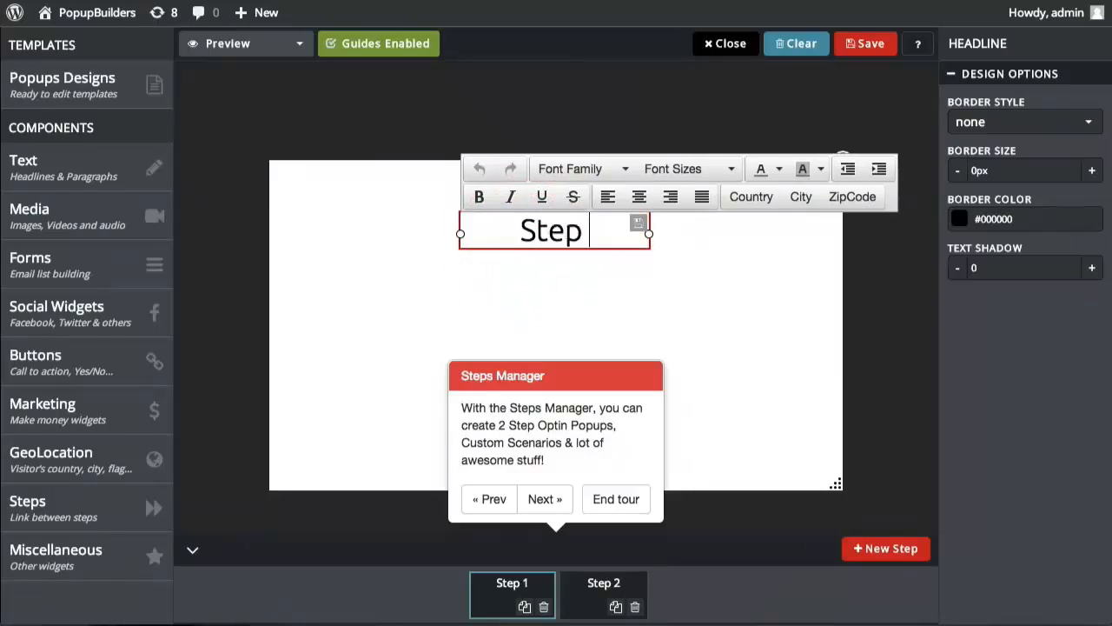
pyautogui.click(533, 285)
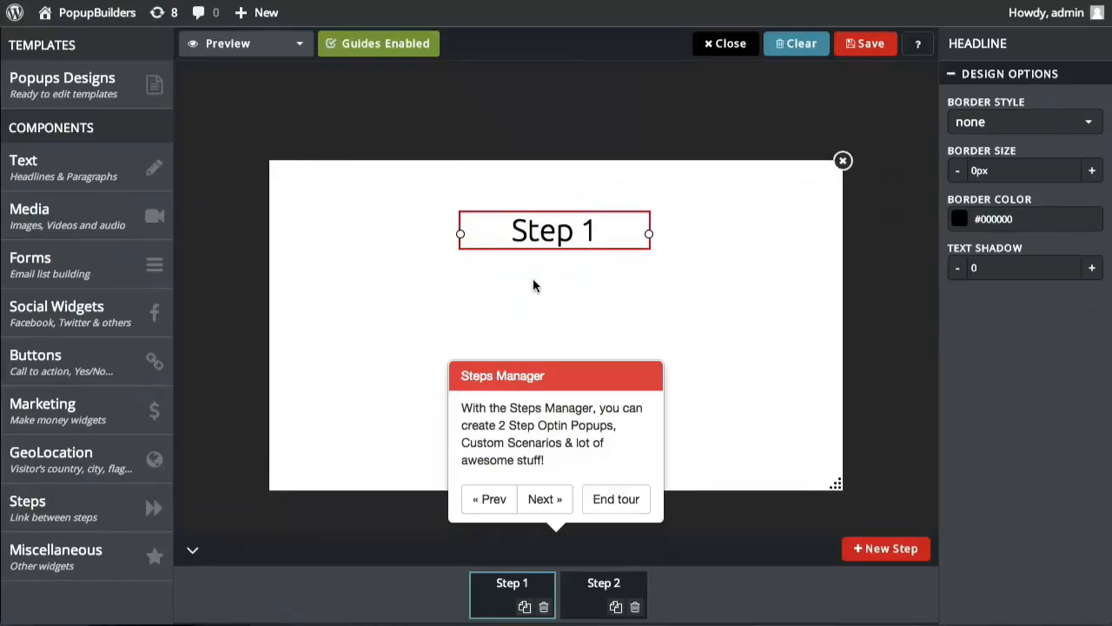
pyautogui.click(534, 285)
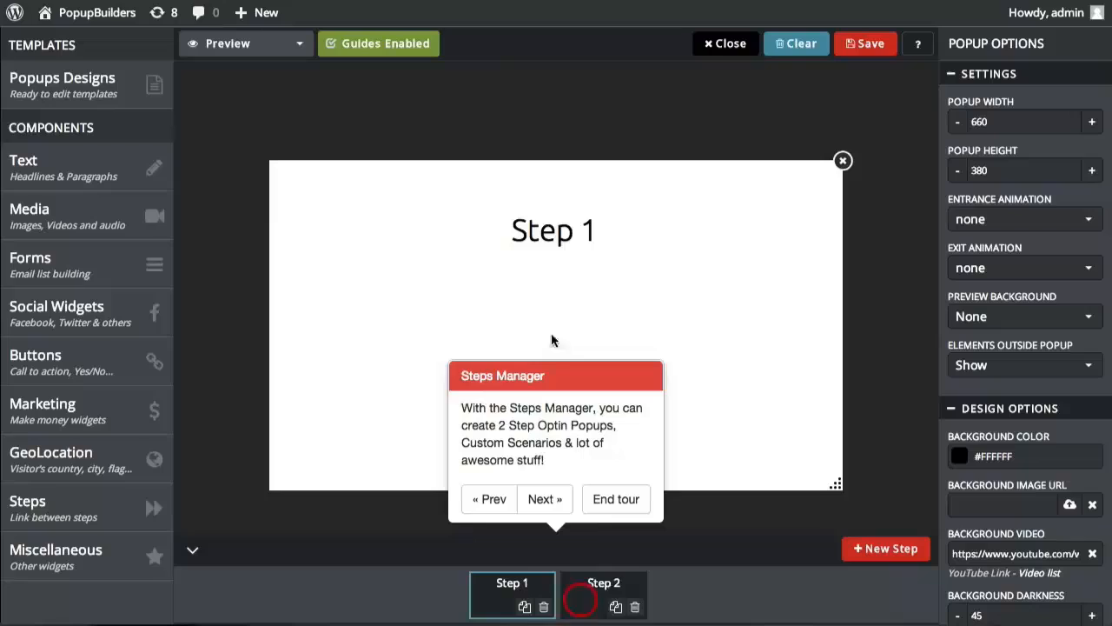
# - Switch between the two popup steps to compare them, then delete Step 2 and confirm the deletion
pyautogui.click(599, 591)
pyautogui.click(521, 599)
pyautogui.click(588, 607)
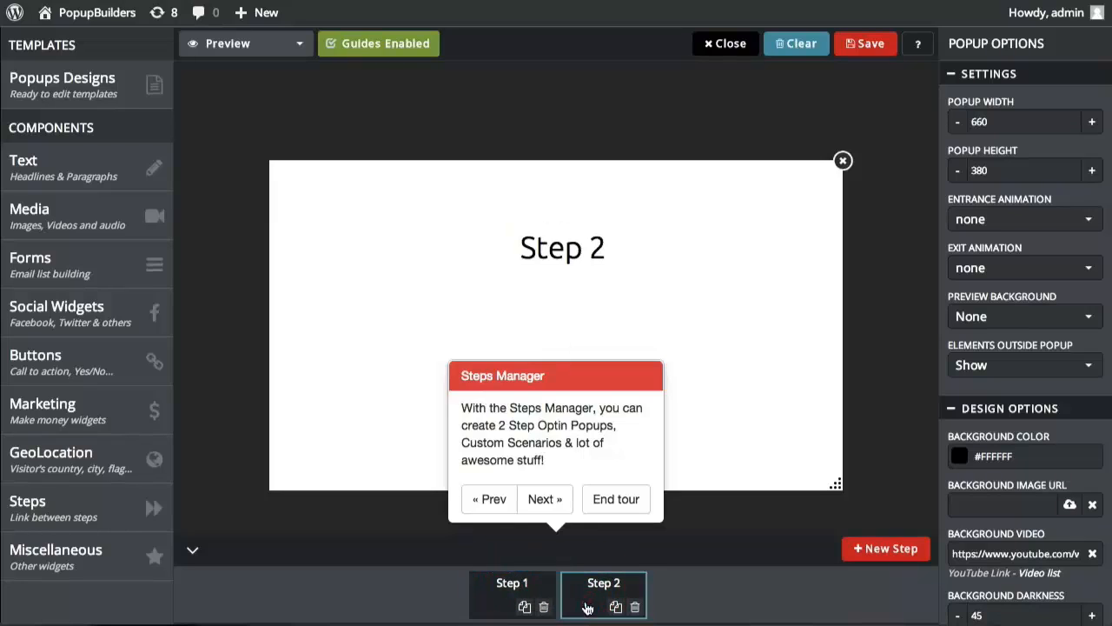
pyautogui.click(635, 606)
pyautogui.click(778, 139)
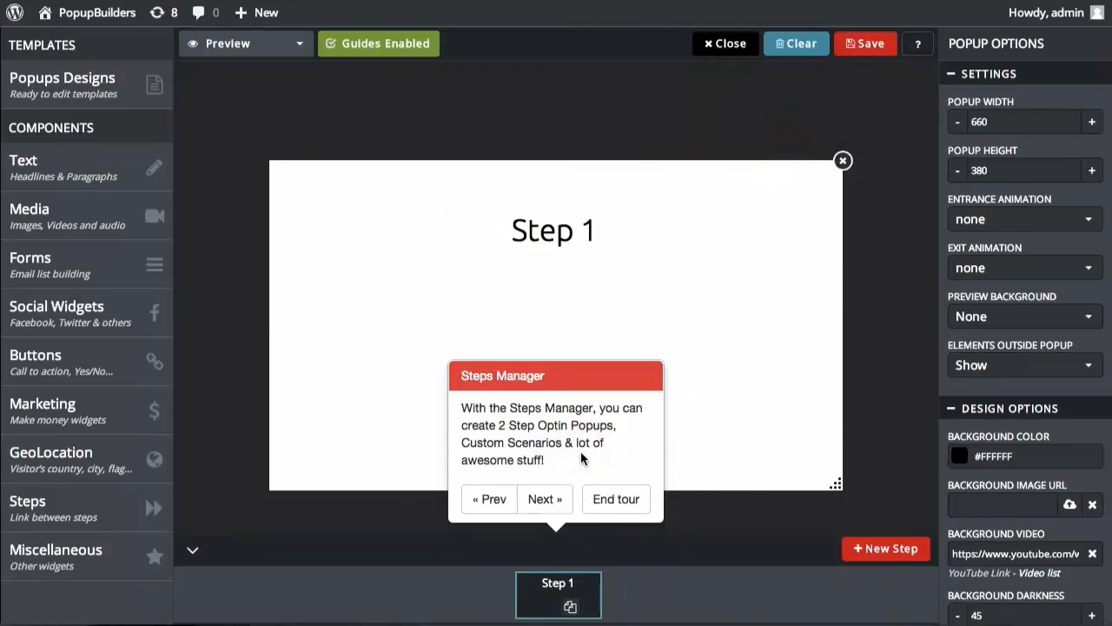
# - Advance the help tour through its preview, saving and help topics to the final message, then end it
pyautogui.click(545, 499)
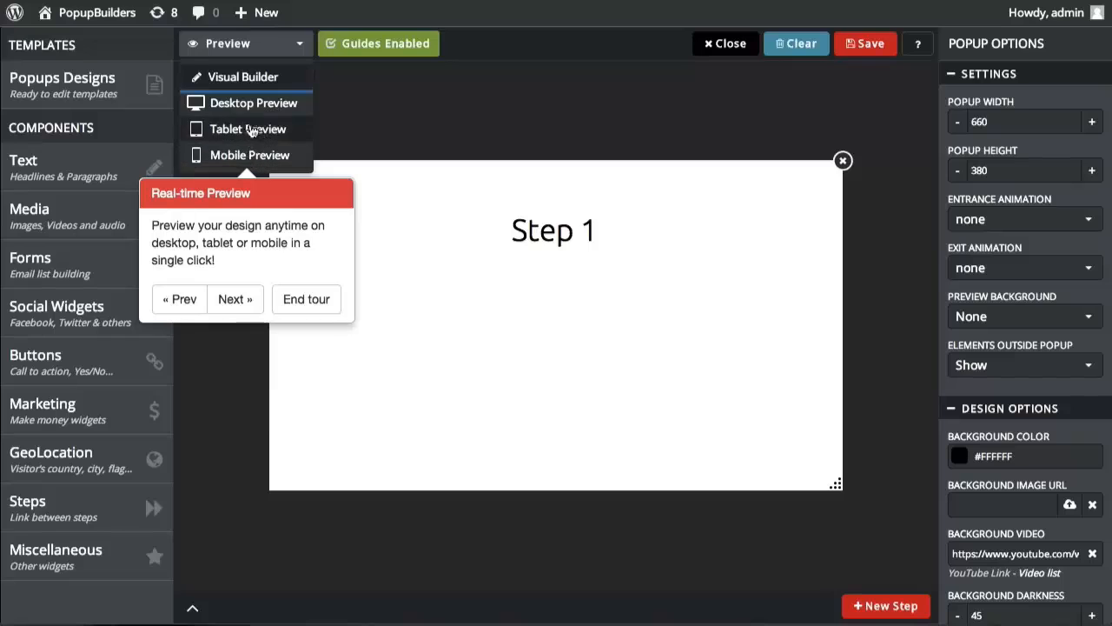
pyautogui.click(235, 299)
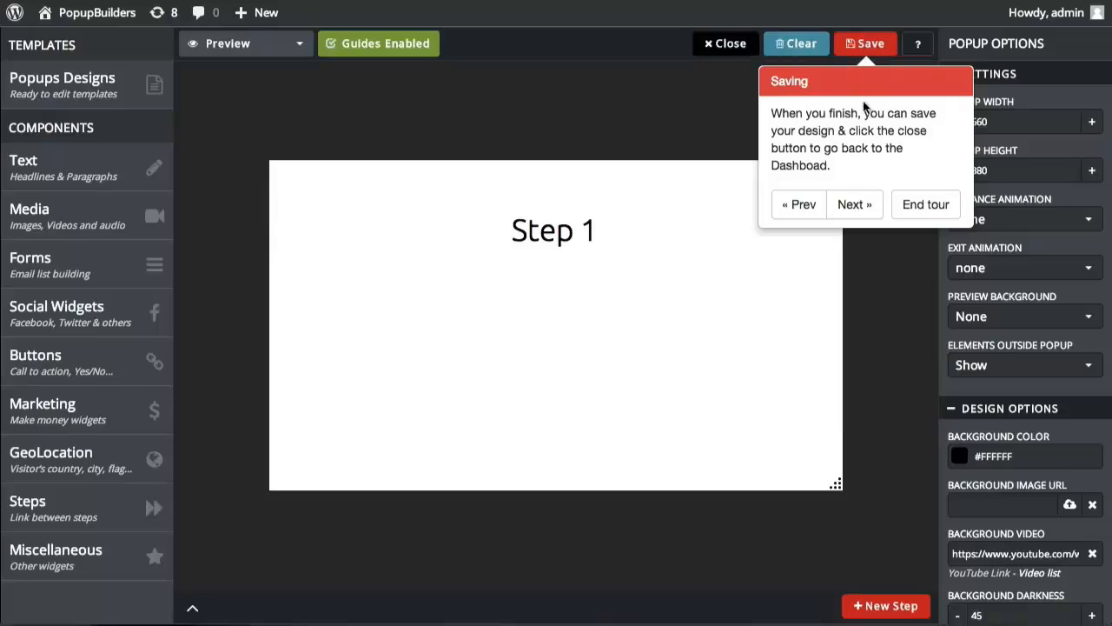
pyautogui.click(855, 206)
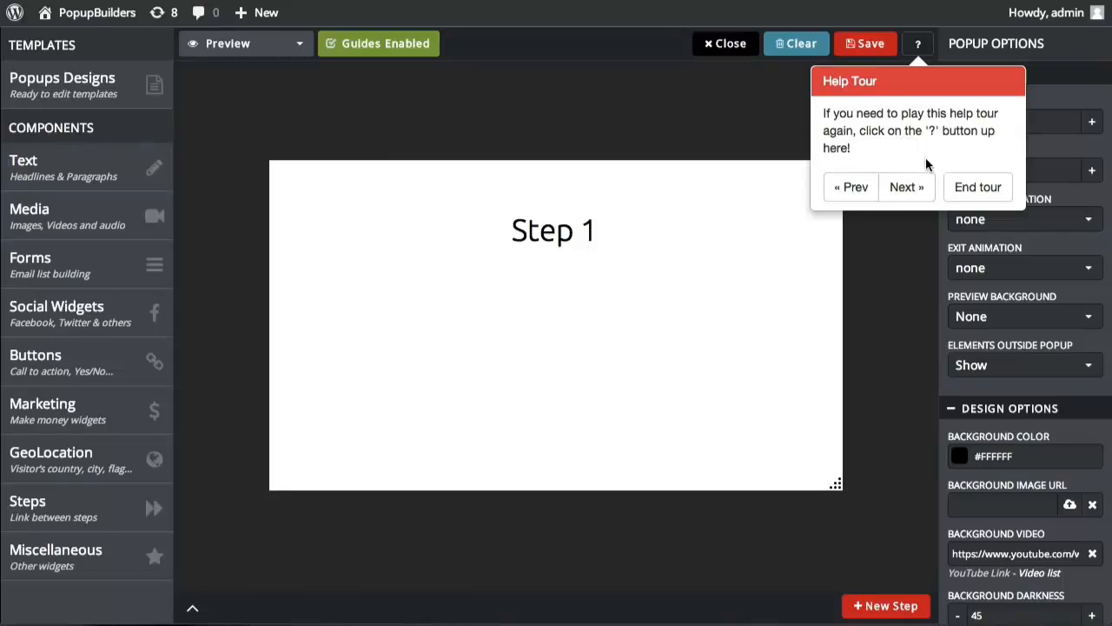
pyautogui.click(912, 186)
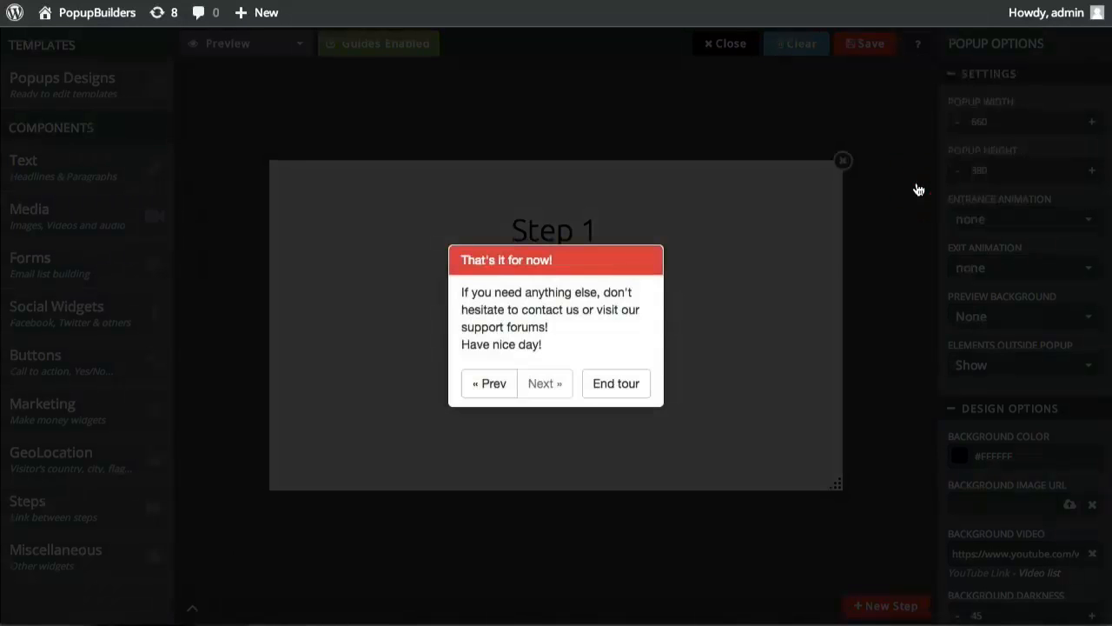
pyautogui.click(616, 383)
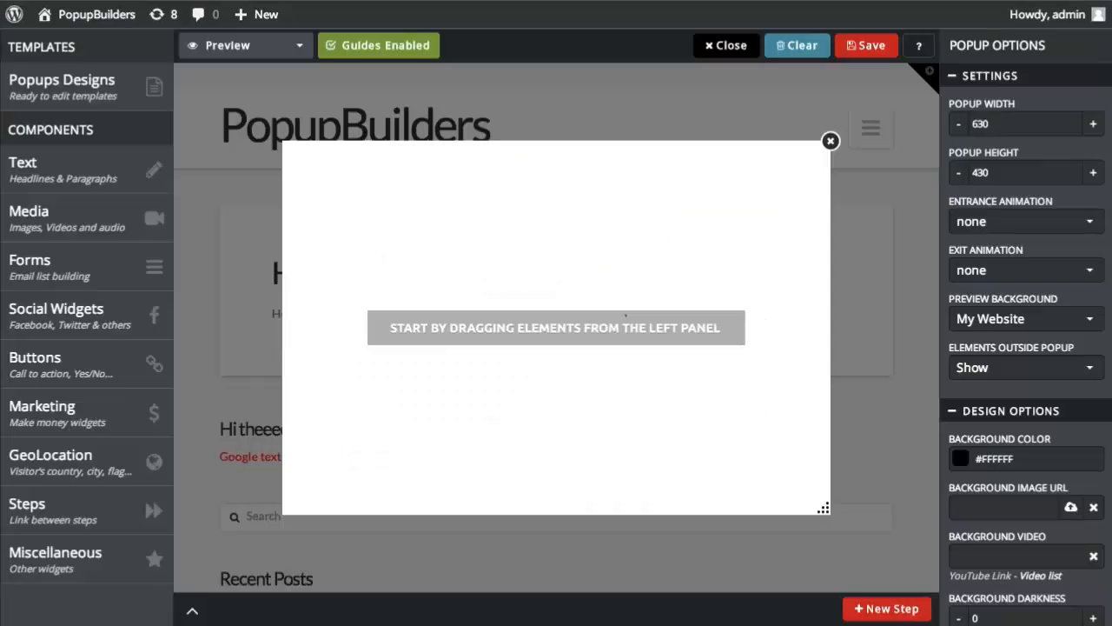
# - Add the marketing Ebook component to the left half of the blank popup, shrink it slightly and reposition it
pyautogui.click(52, 413)
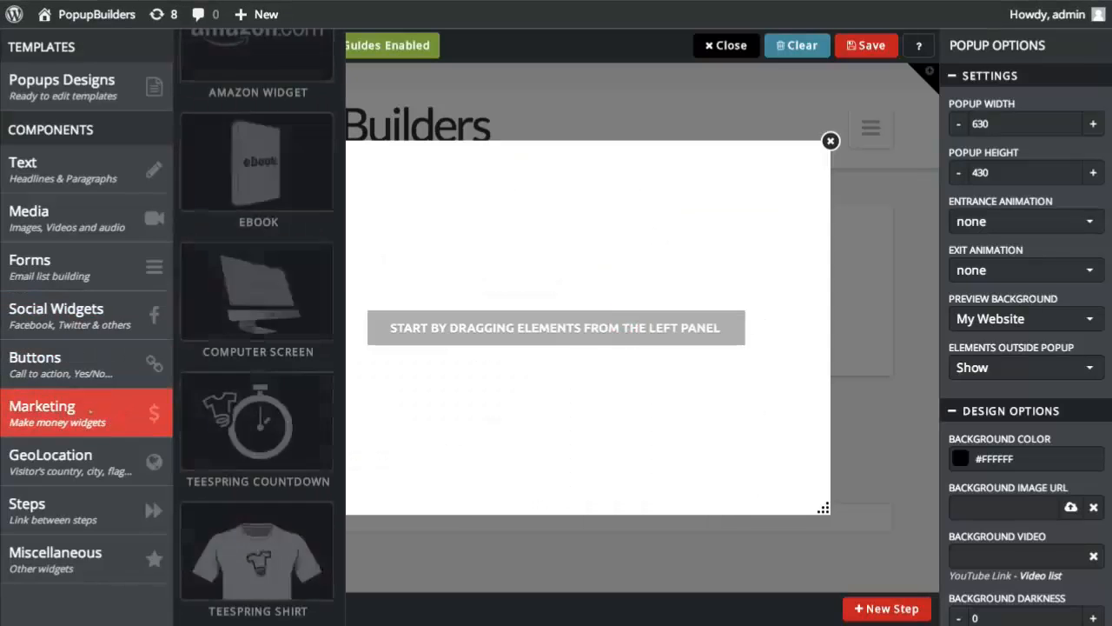
pyautogui.moveTo(258, 160); pyautogui.dragTo(396, 259)
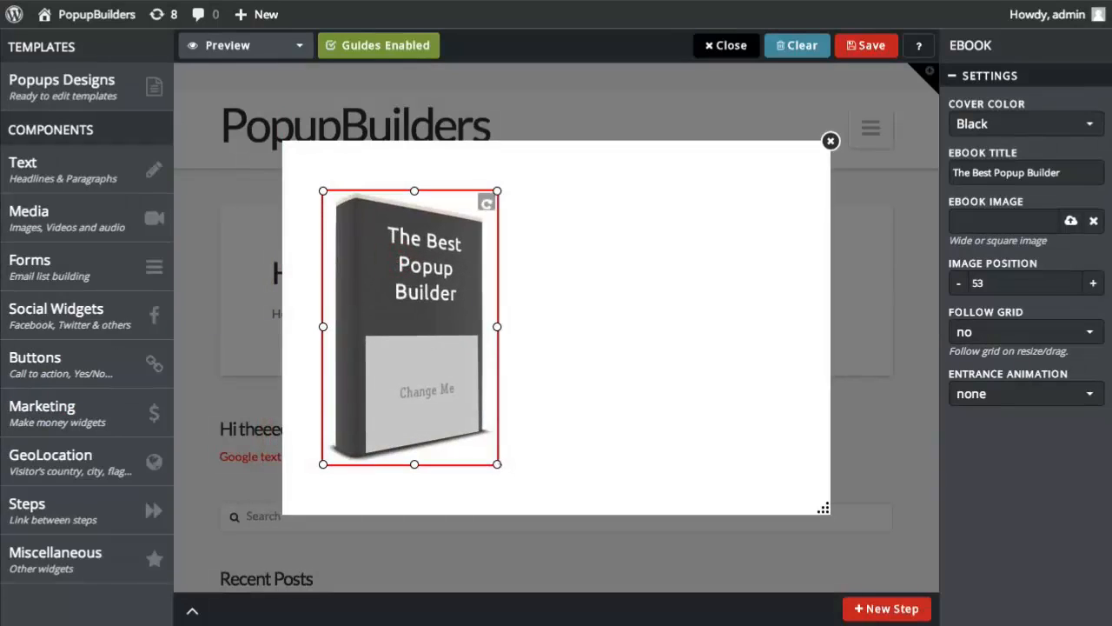
pyautogui.moveTo(497, 464); pyautogui.dragTo(479, 433)
pyautogui.moveTo(412, 379); pyautogui.dragTo(435, 402)
# - Set the ebook title to "PopupBuilder Secrets REVEALED"
pyautogui.tripleClick(1059, 172)
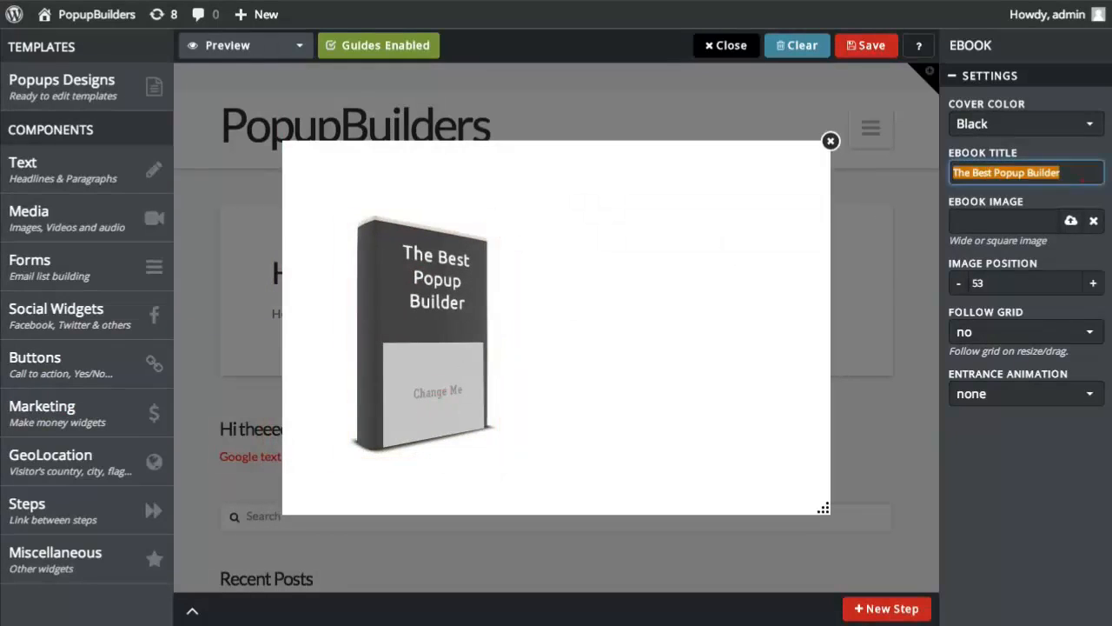
pyautogui.write('Popu')
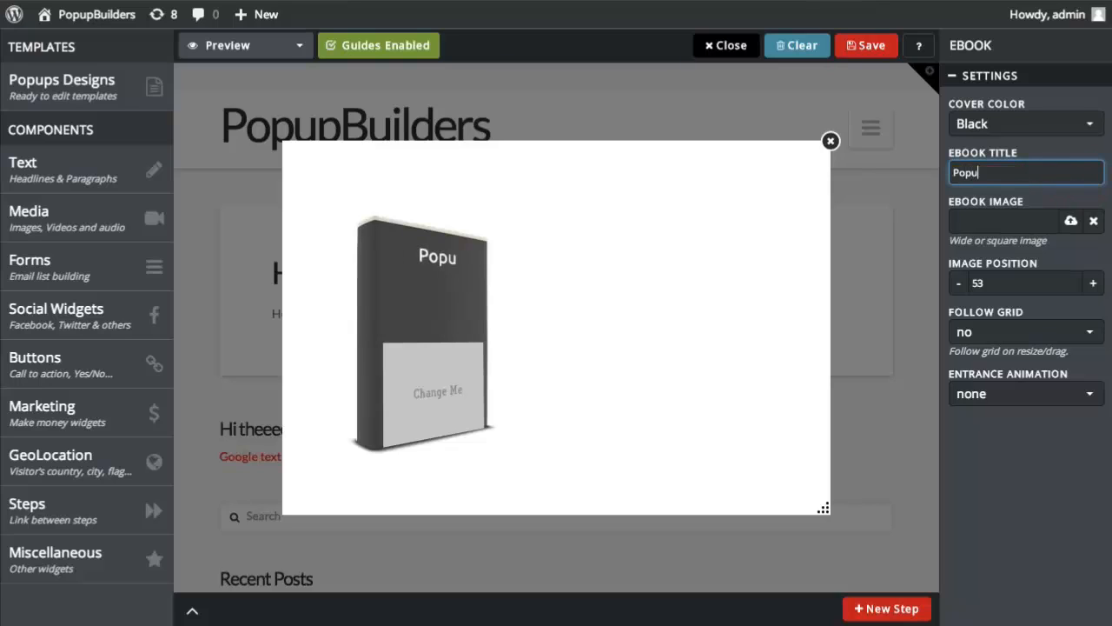
pyautogui.write('pBuilder S')
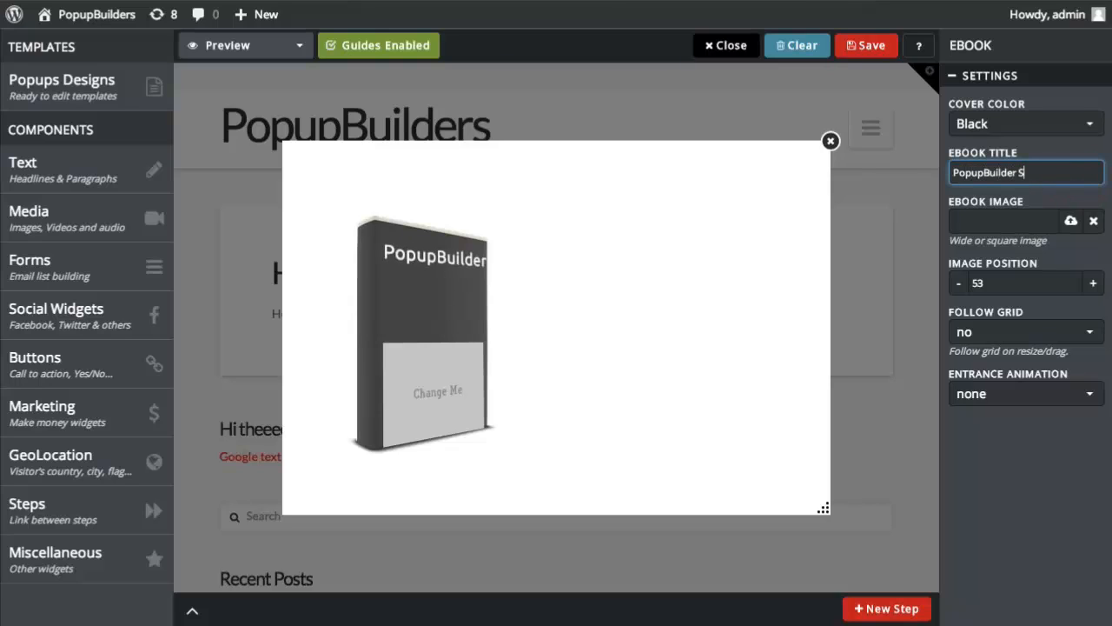
pyautogui.write('ecrets R')
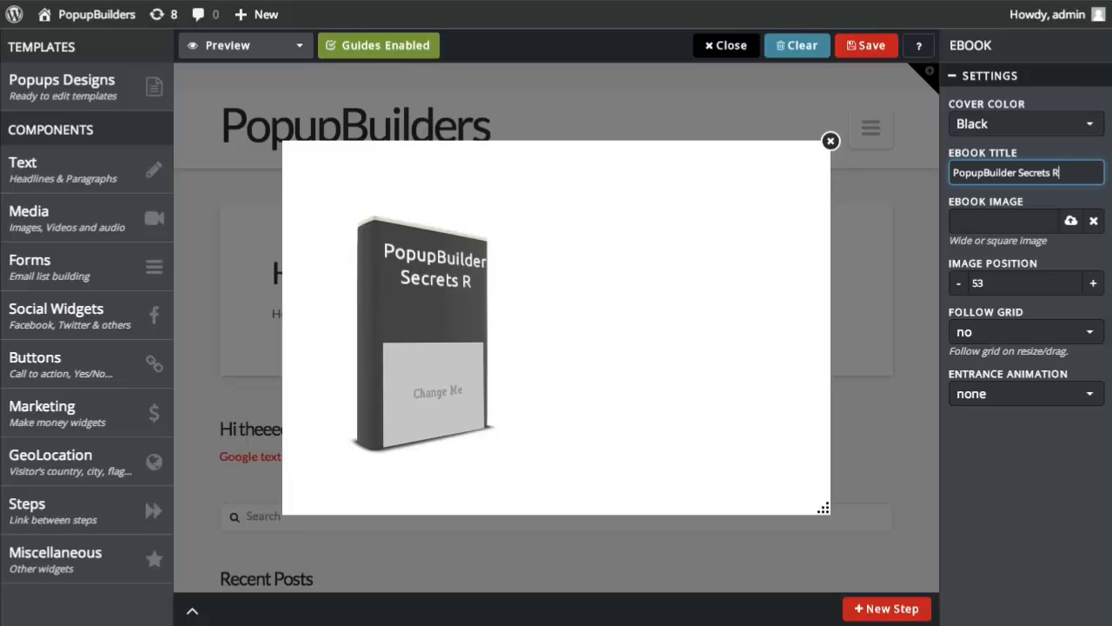
pyautogui.write('EVEALE')
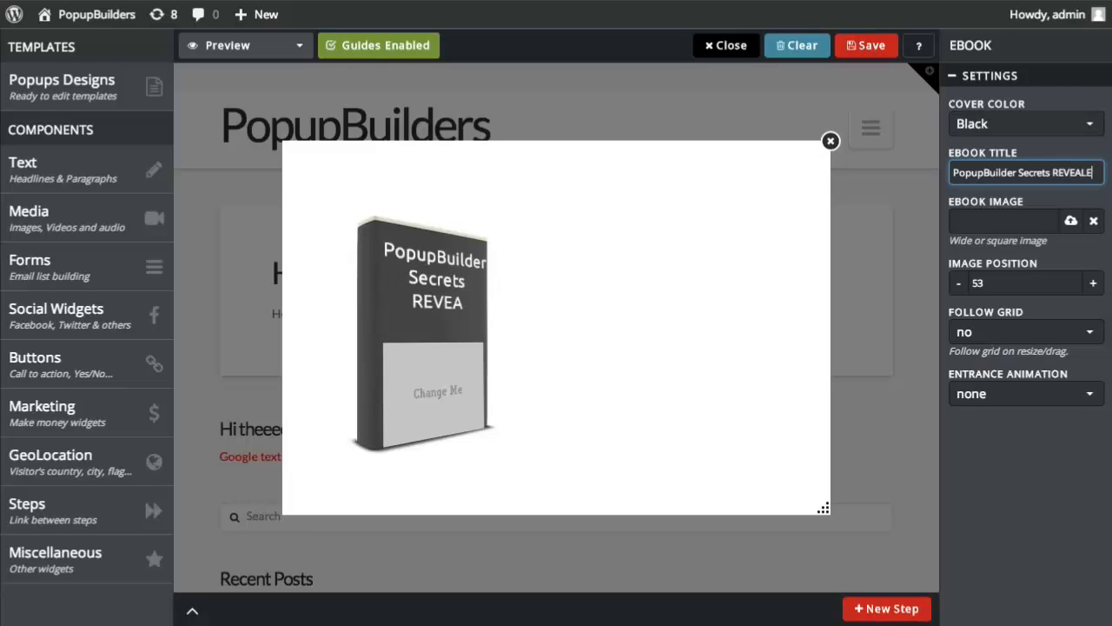
pyautogui.write('D')
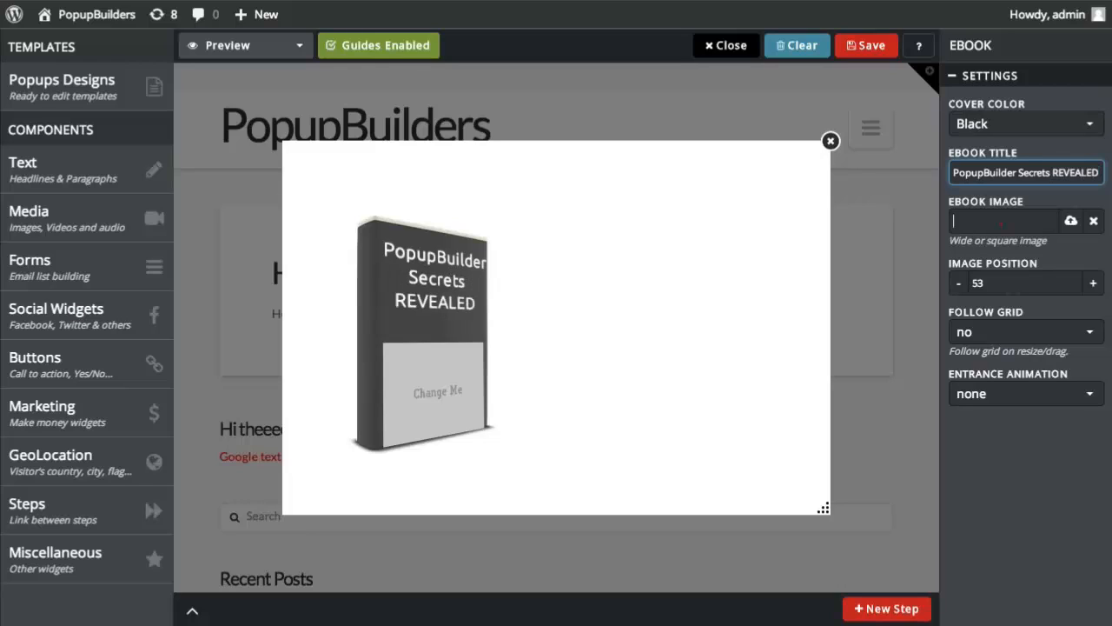
# - Search the preset images for "wom", use the picture of the woman as the ebook image, and set its image position to 47
pyautogui.click(953, 220)
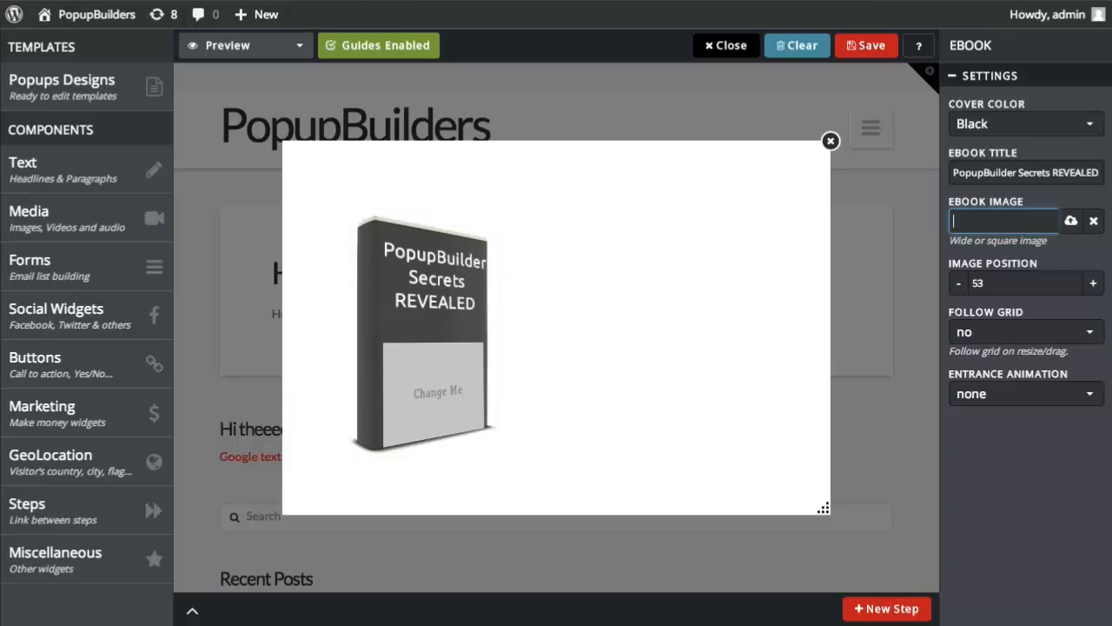
pyautogui.click(1070, 221)
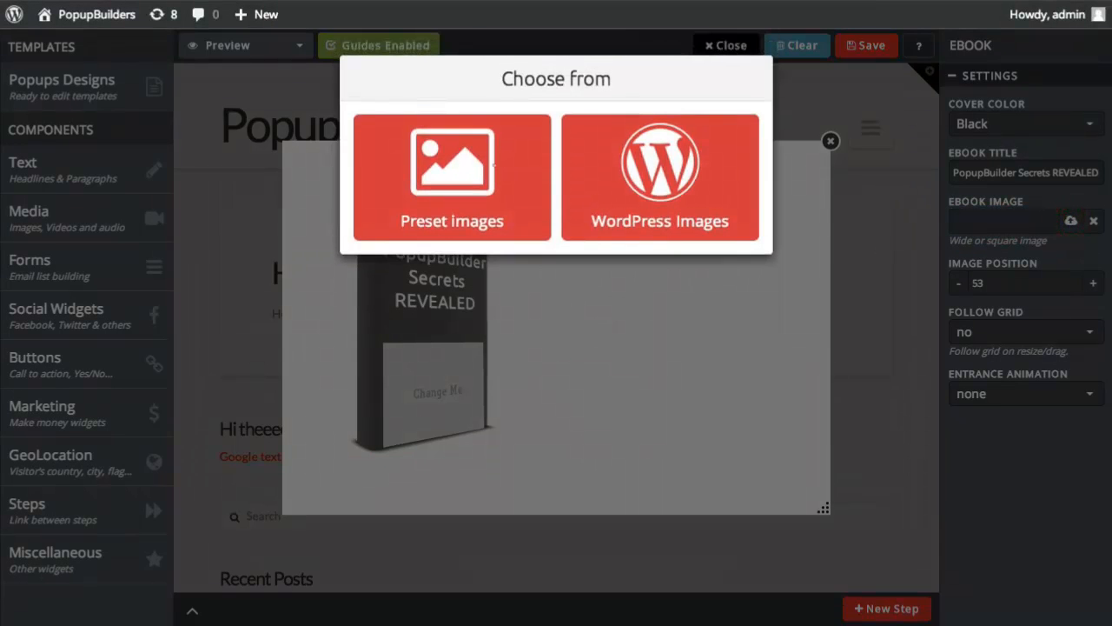
pyautogui.click(469, 162)
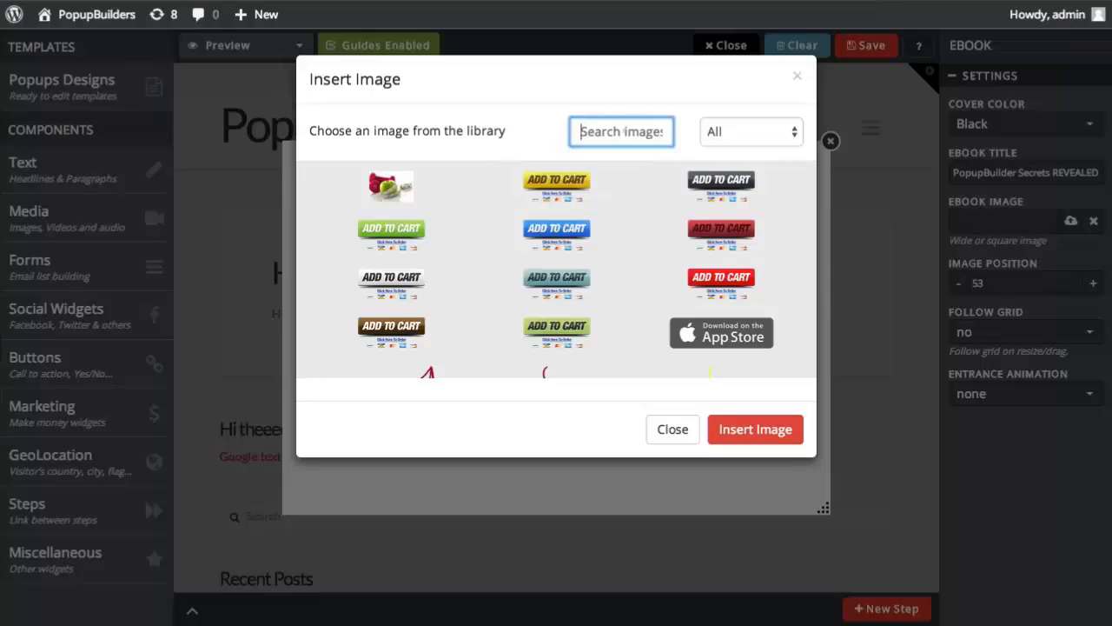
pyautogui.write('om')
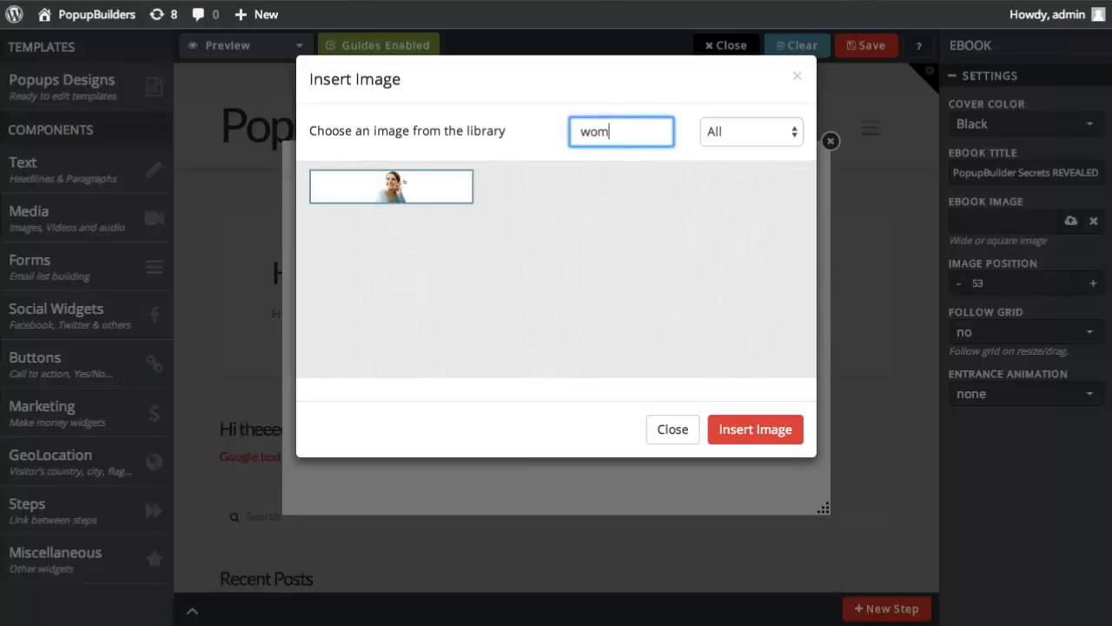
pyautogui.doubleClick(403, 179)
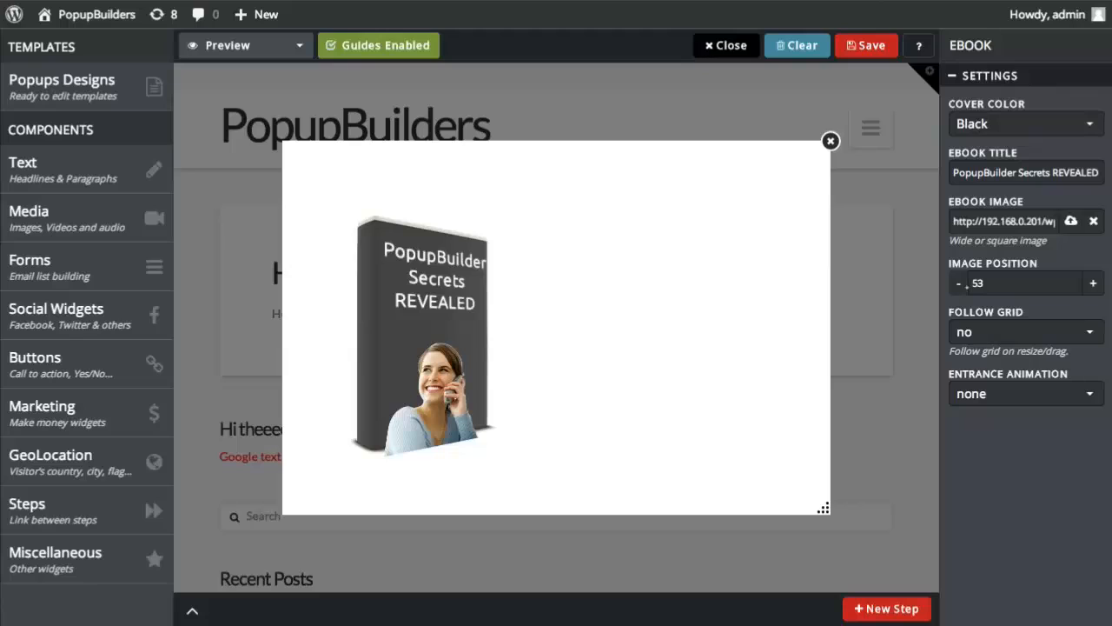
pyautogui.moveTo(959, 283); pyautogui.dragTo(958, 284)
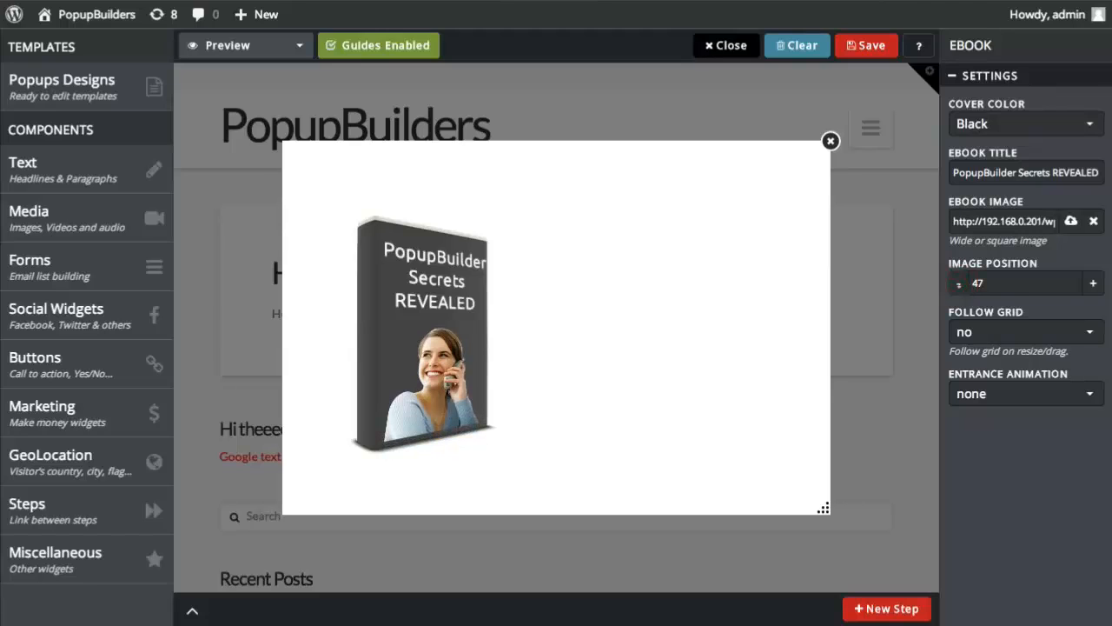
# - Try the White and Red cover colors on the ebook, then set the cover color to Green
pyautogui.click(416, 302)
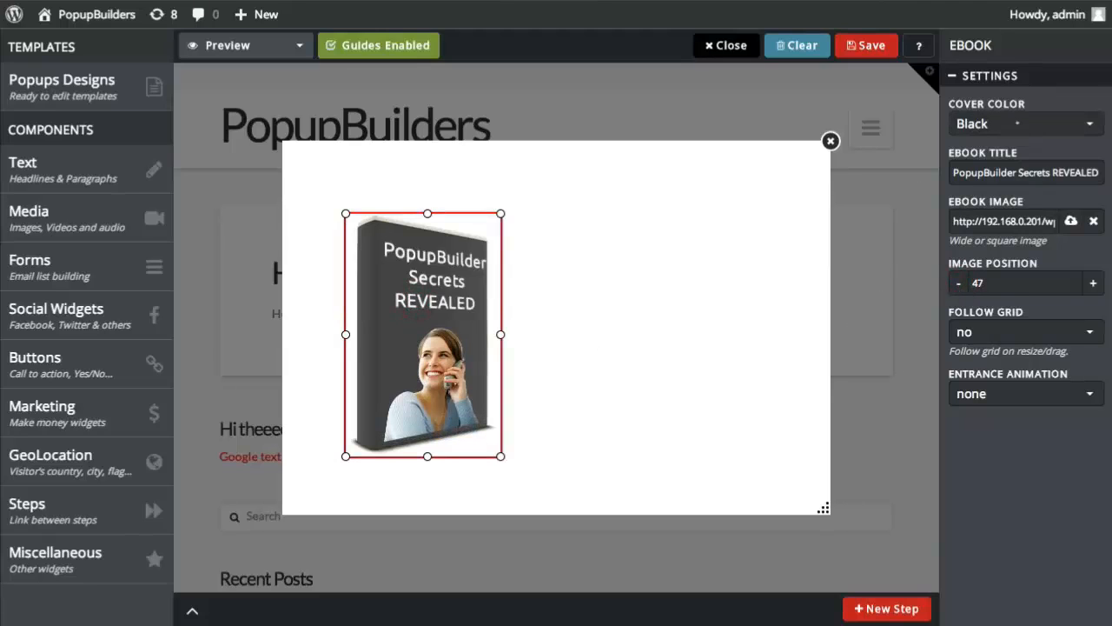
pyautogui.click(1017, 124)
pyautogui.click(1006, 178)
pyautogui.click(1006, 124)
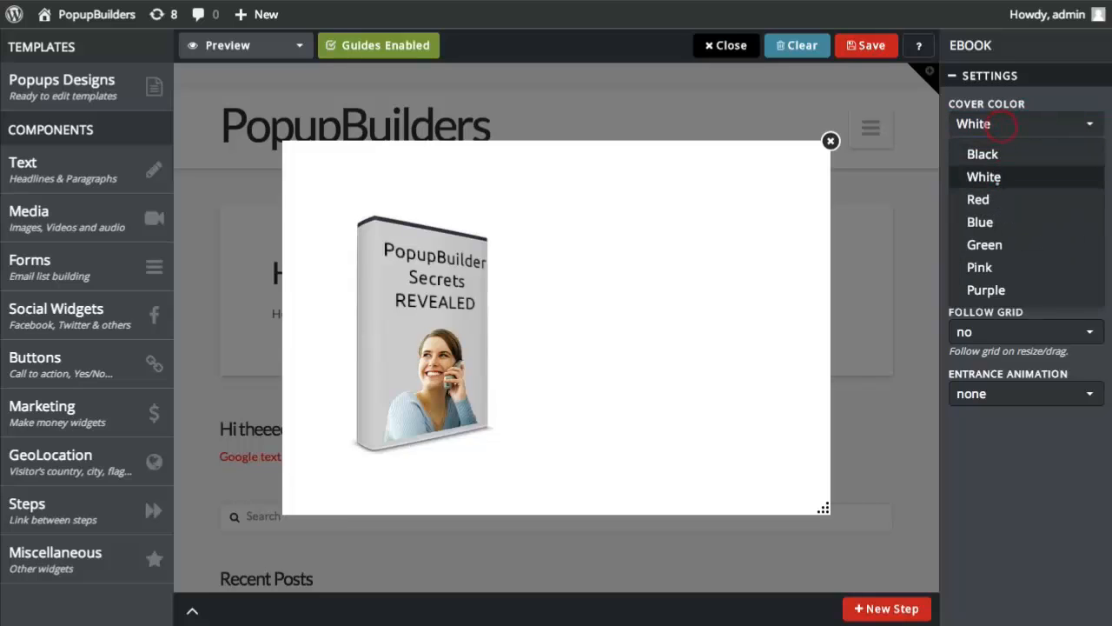
pyautogui.click(981, 199)
pyautogui.click(1007, 123)
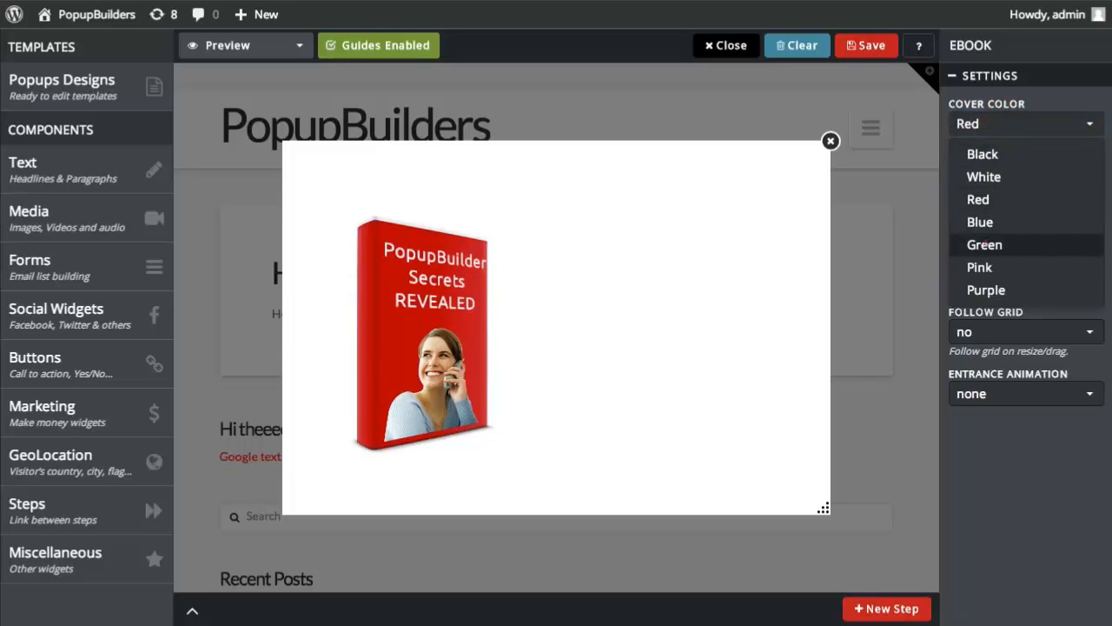
pyautogui.click(985, 244)
# - Move the green ebook slightly left within the popup and deselect it
pyautogui.click(596, 379)
pyautogui.click(437, 379)
pyautogui.click(641, 387)
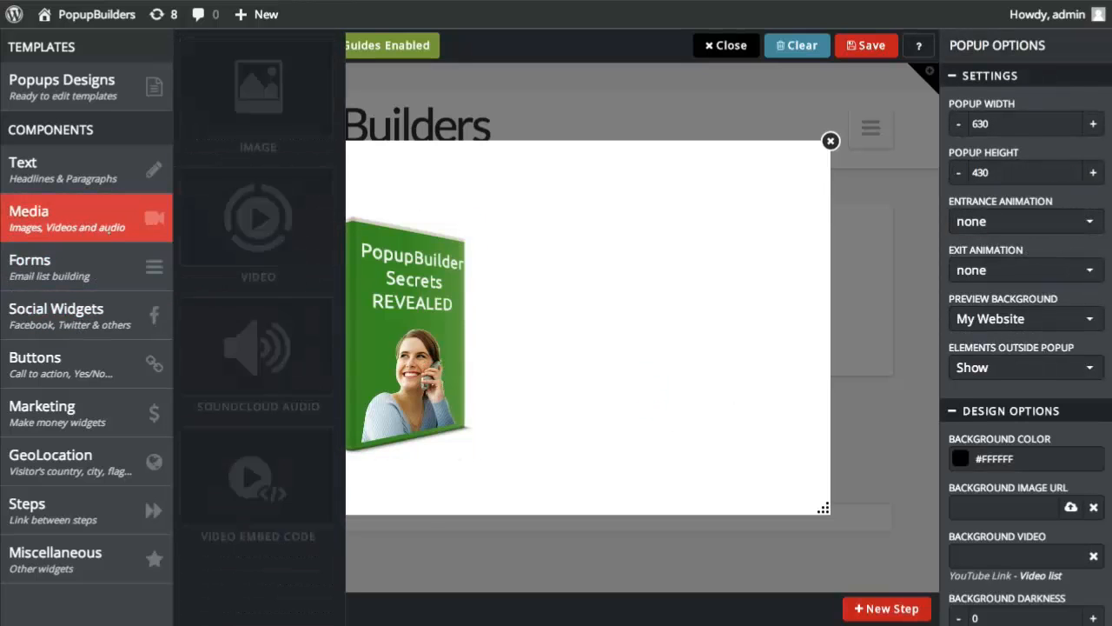
# - Add a headline at the very top of the popup and stretch it across the popup's full width
pyautogui.moveTo(104, 179)
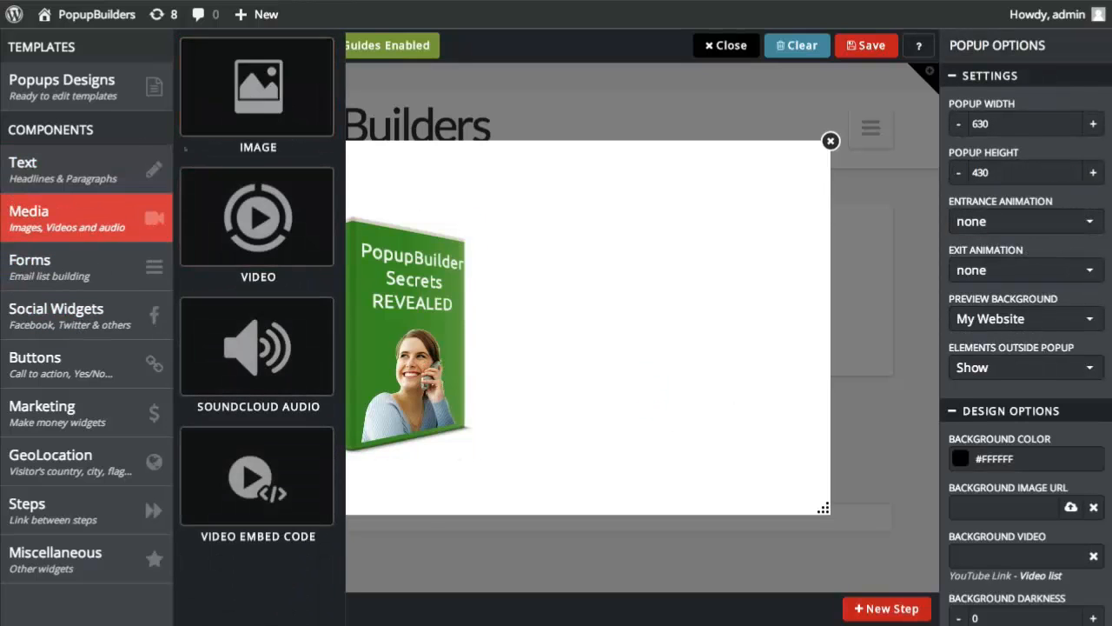
pyautogui.moveTo(251, 131); pyautogui.dragTo(543, 230)
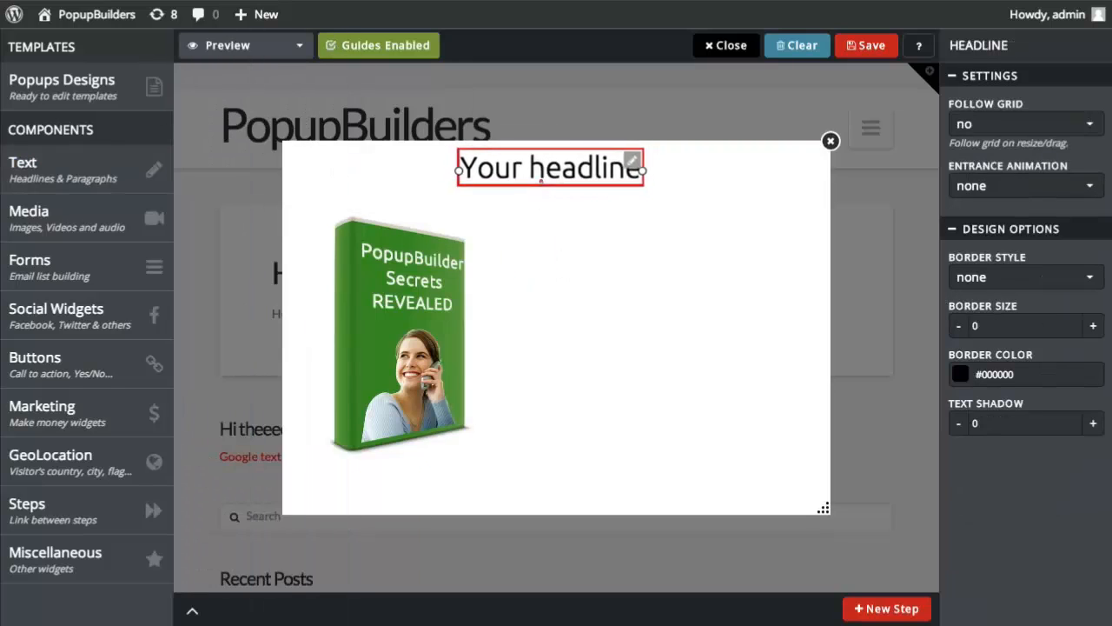
pyautogui.moveTo(537, 174); pyautogui.dragTo(367, 177)
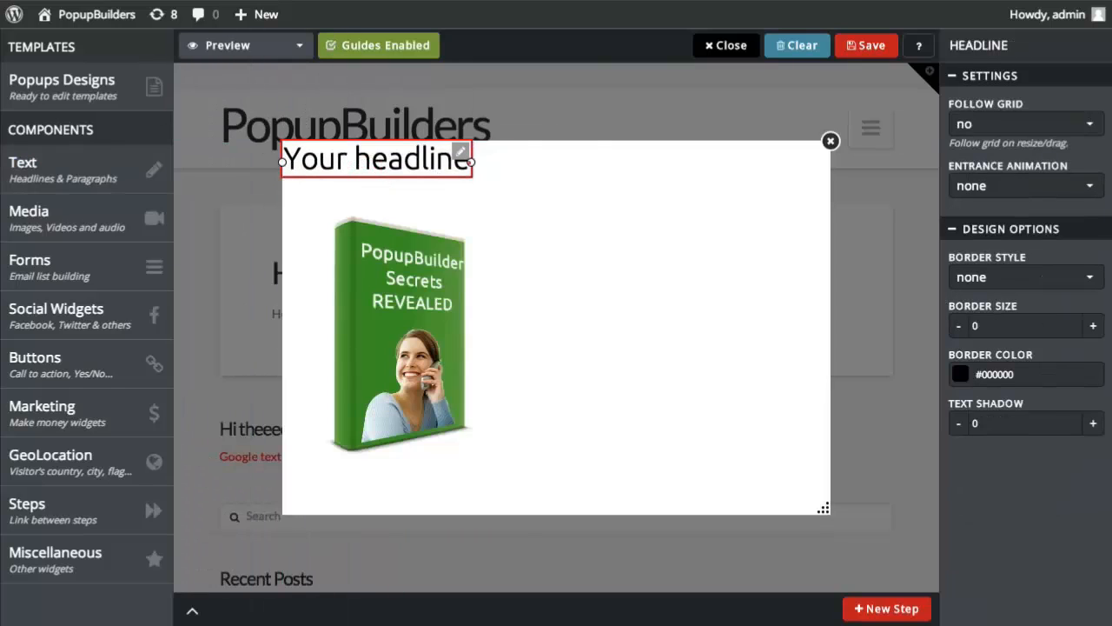
pyautogui.moveTo(471, 162); pyautogui.dragTo(828, 162)
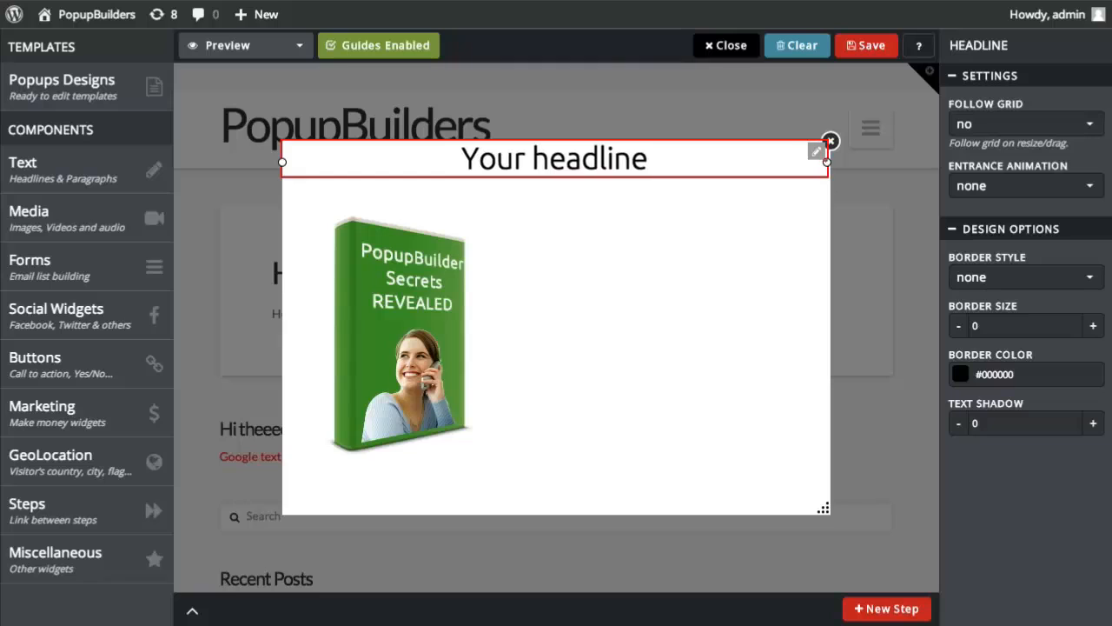
# - Replace the headline's placeholder text with "Sign up now & receive the best deals & offers"
pyautogui.doubleClick(685, 162)
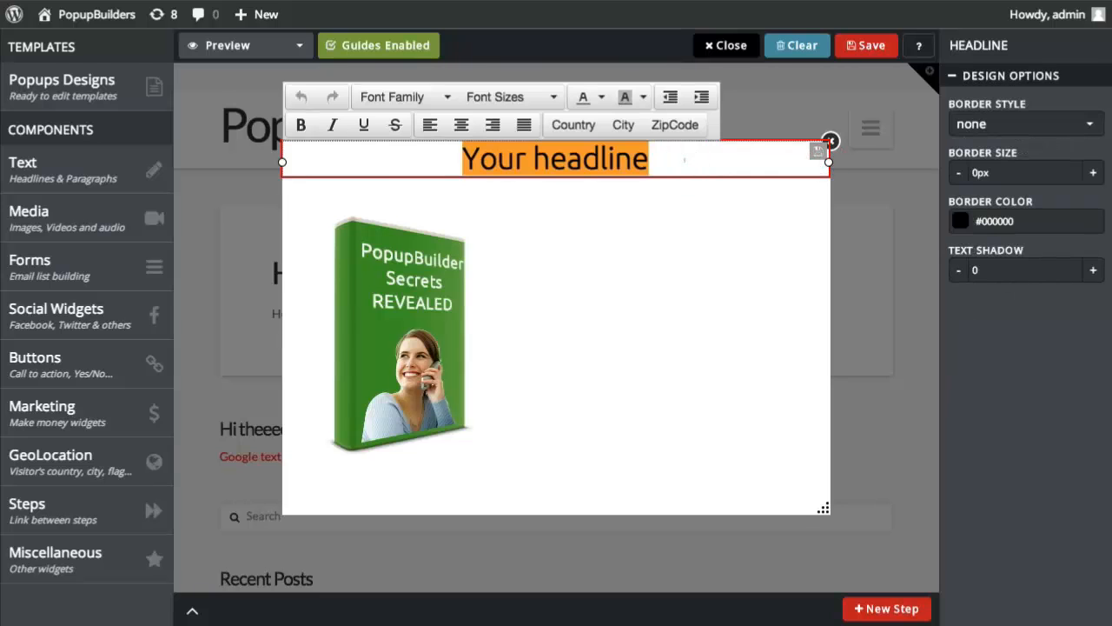
pyautogui.write('Sign up now & rec')
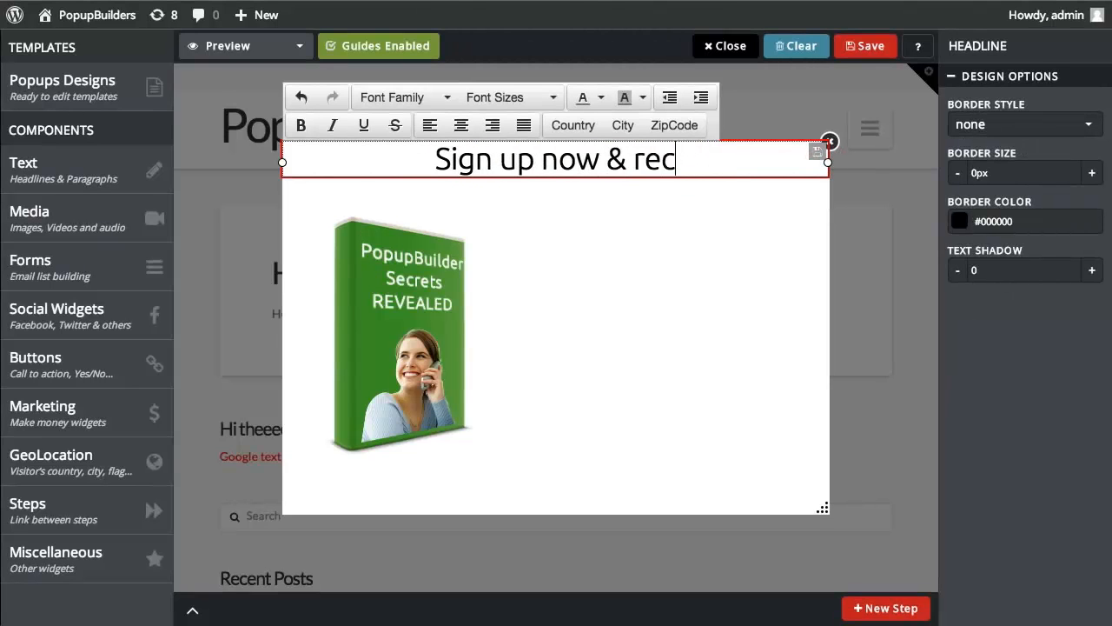
pyautogui.write('eive the best deals & offers')
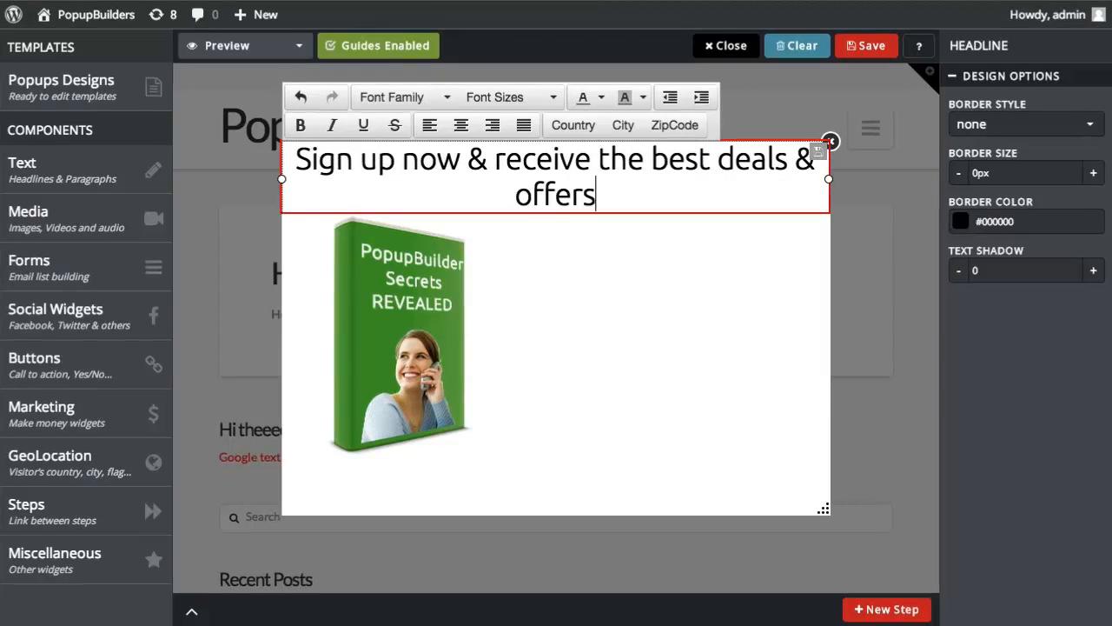
# - Set the whole sign-up headline's font size to 16px and move it slightly up toward the popup's top edge
pyautogui.hotkey('ctrl', 'a')
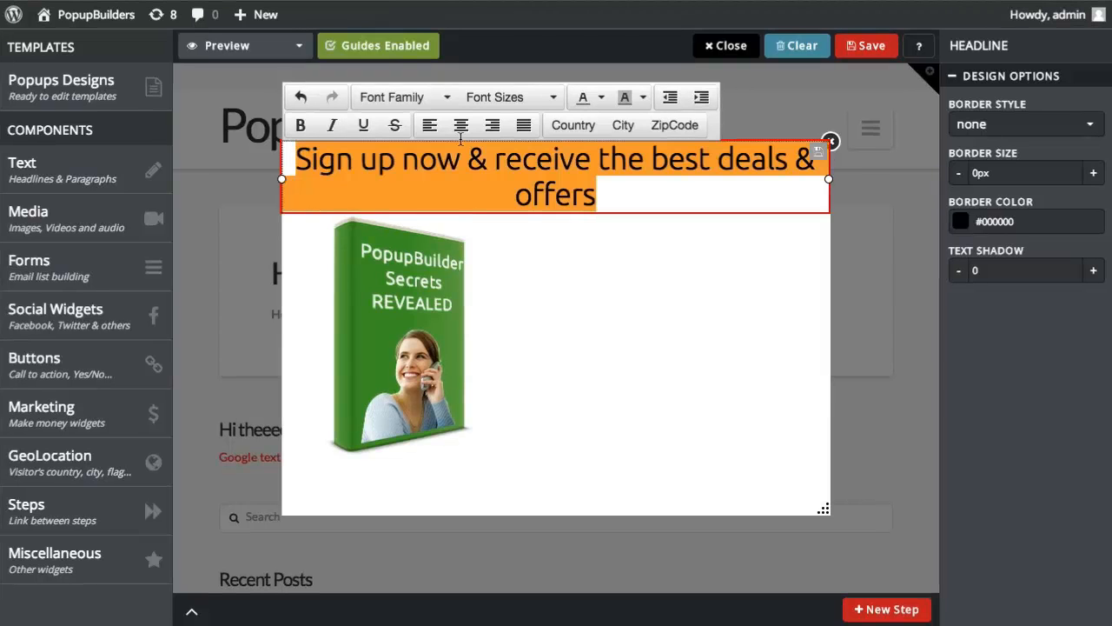
pyautogui.click(500, 97)
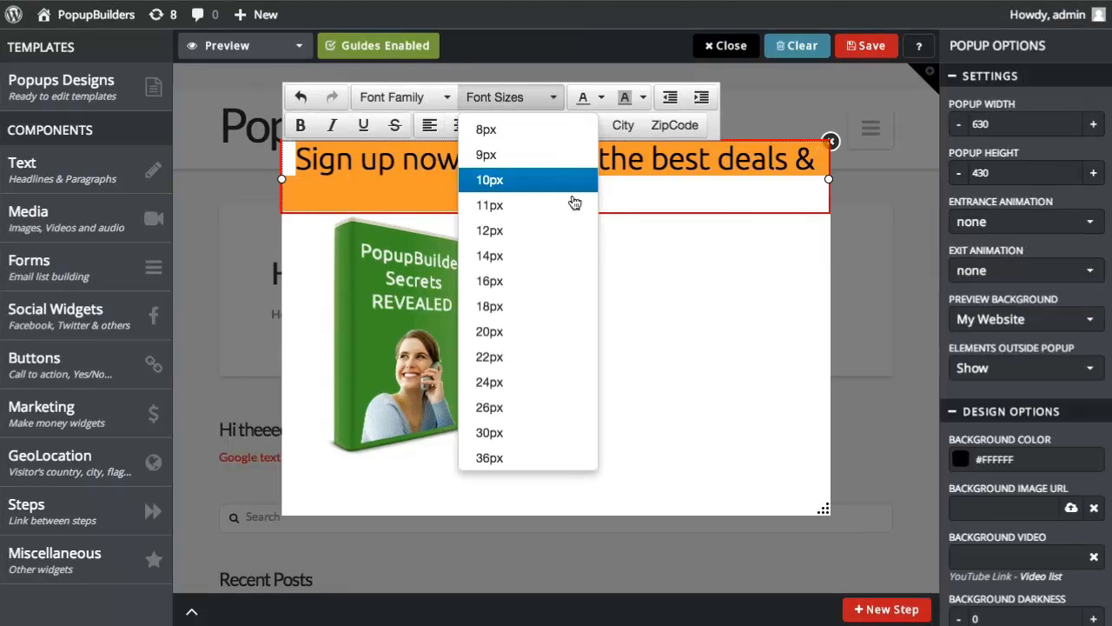
pyautogui.click(514, 331)
pyautogui.click(521, 97)
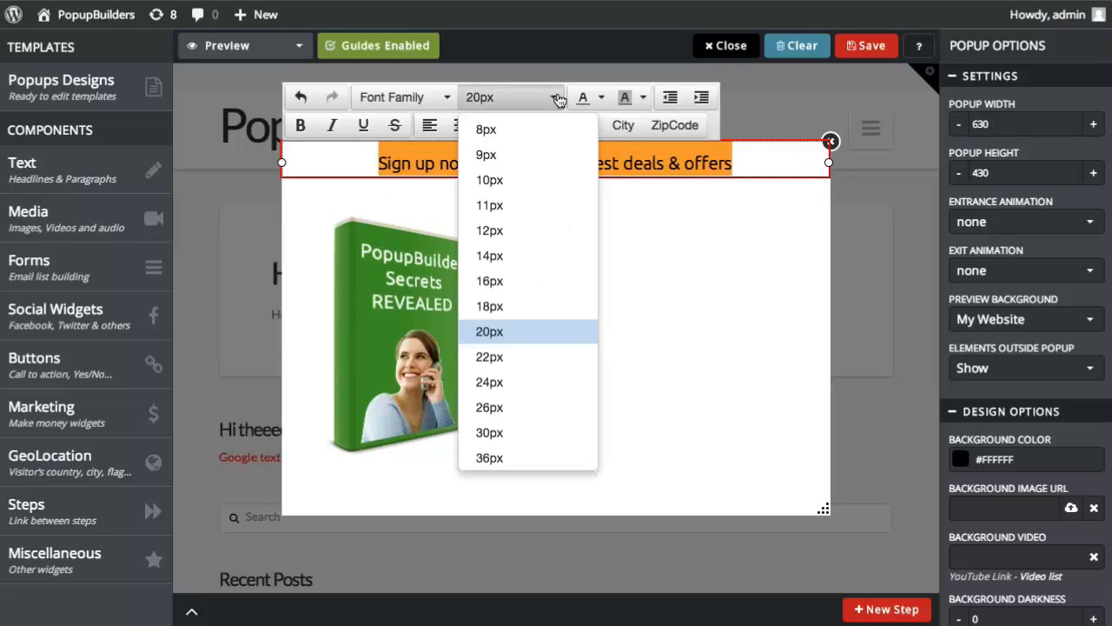
pyautogui.click(541, 280)
pyautogui.click(694, 218)
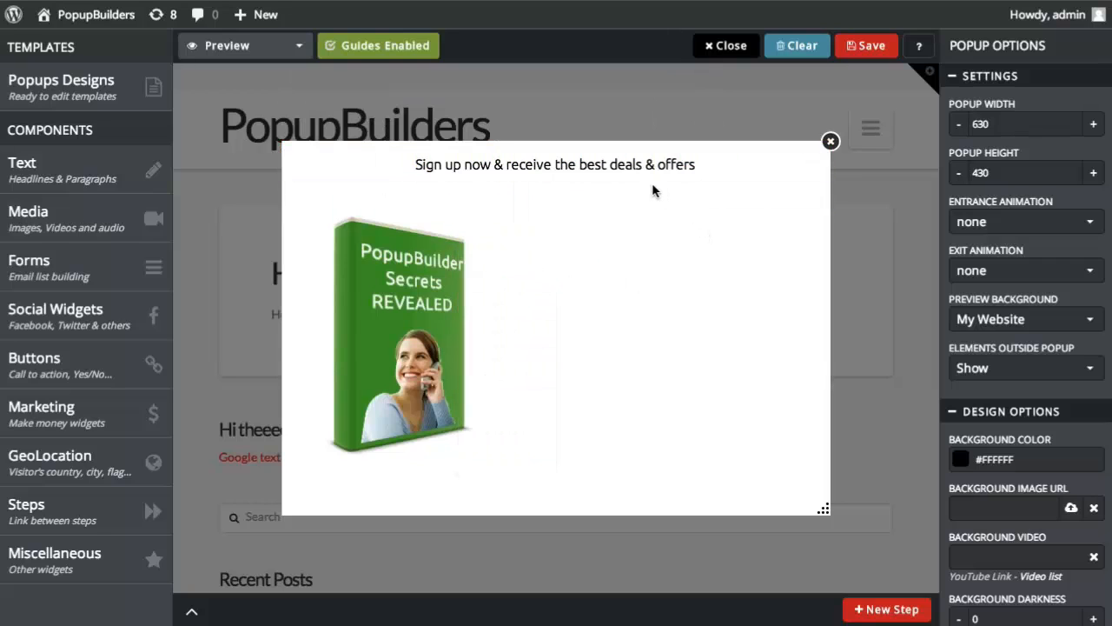
pyautogui.moveTo(650, 182); pyautogui.dragTo(619, 174)
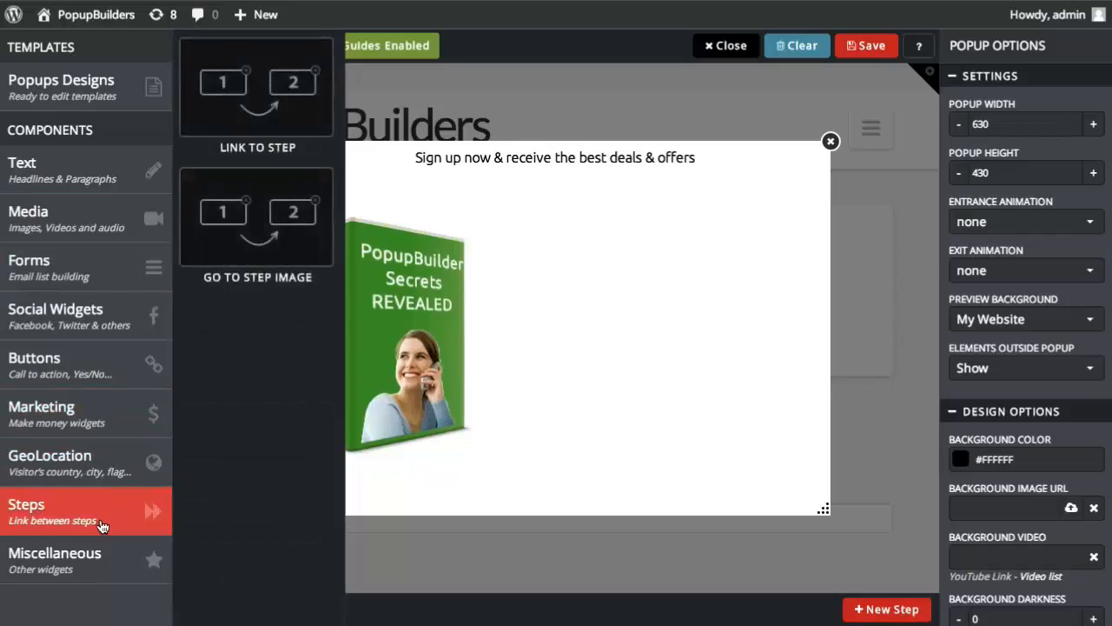
# - Add a layer just below the sign-up headline and enlarge it to span the popup's full width and most of the ebook's height
pyautogui.moveTo(104, 552)
pyautogui.moveTo(237, 575); pyautogui.dragTo(616, 368)
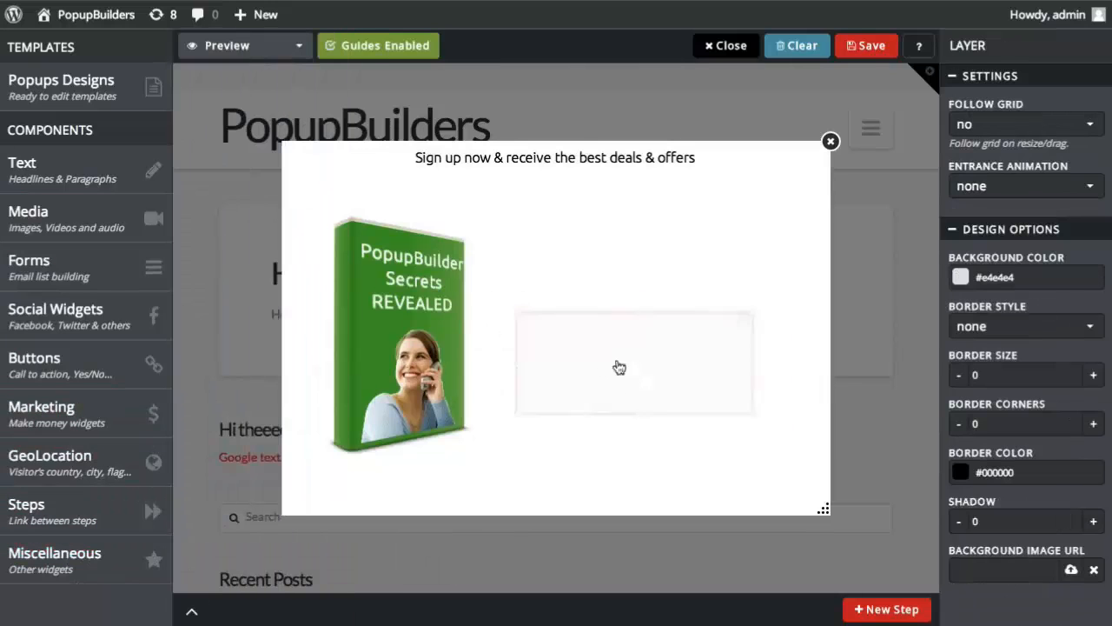
pyautogui.moveTo(498, 302); pyautogui.dragTo(370, 235)
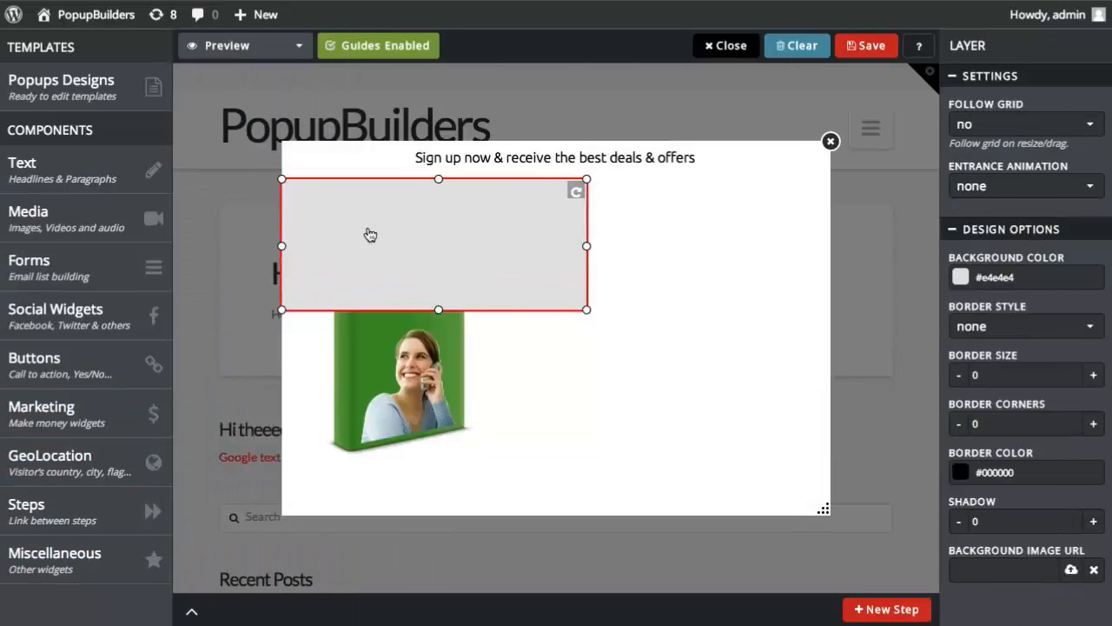
pyautogui.moveTo(586, 309); pyautogui.dragTo(830, 421)
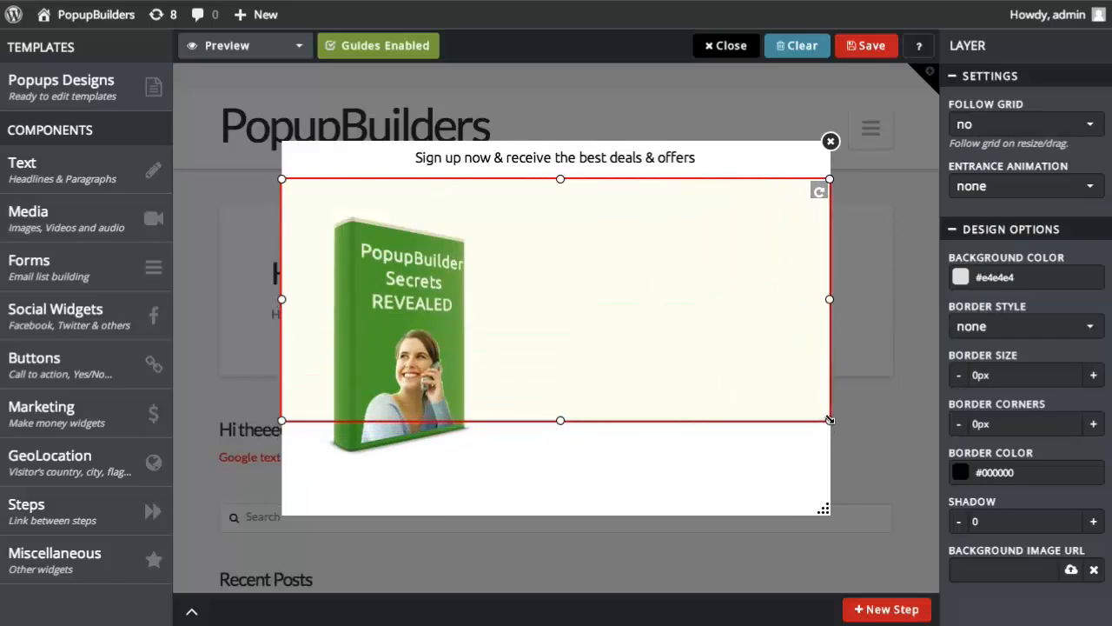
# - Bring the ebook to the front so it sits above the gray layer
pyautogui.rightClick(663, 373)
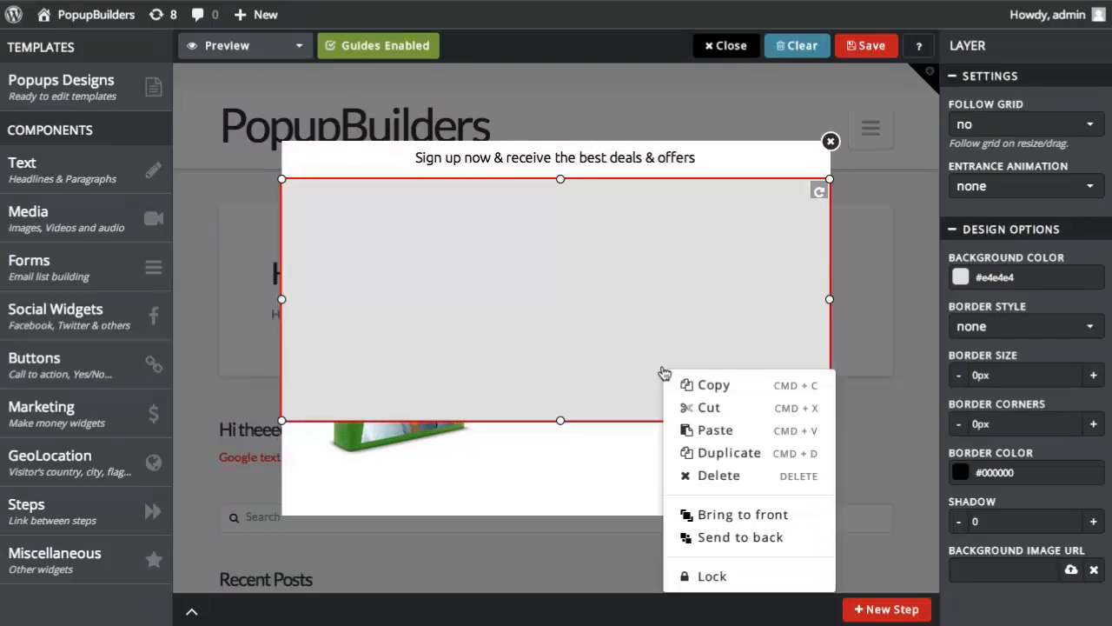
pyautogui.click(605, 511)
pyautogui.rightClick(400, 448)
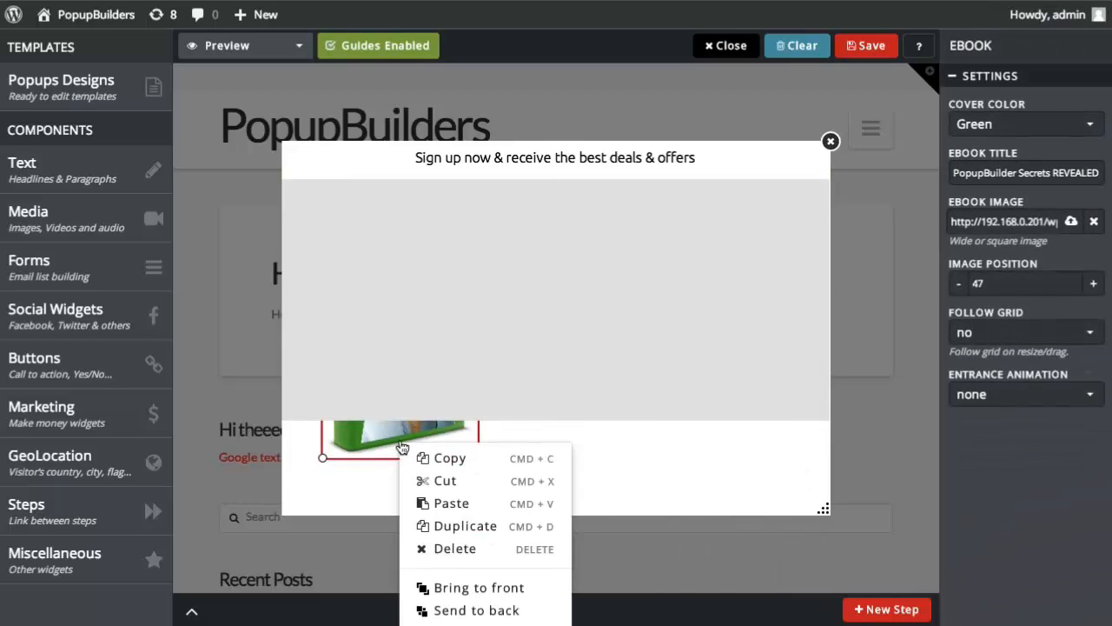
pyautogui.click(464, 590)
# - Extend the gray layer's lower edge slightly downward, ending just above the bottom of the ebook
pyautogui.click(707, 290)
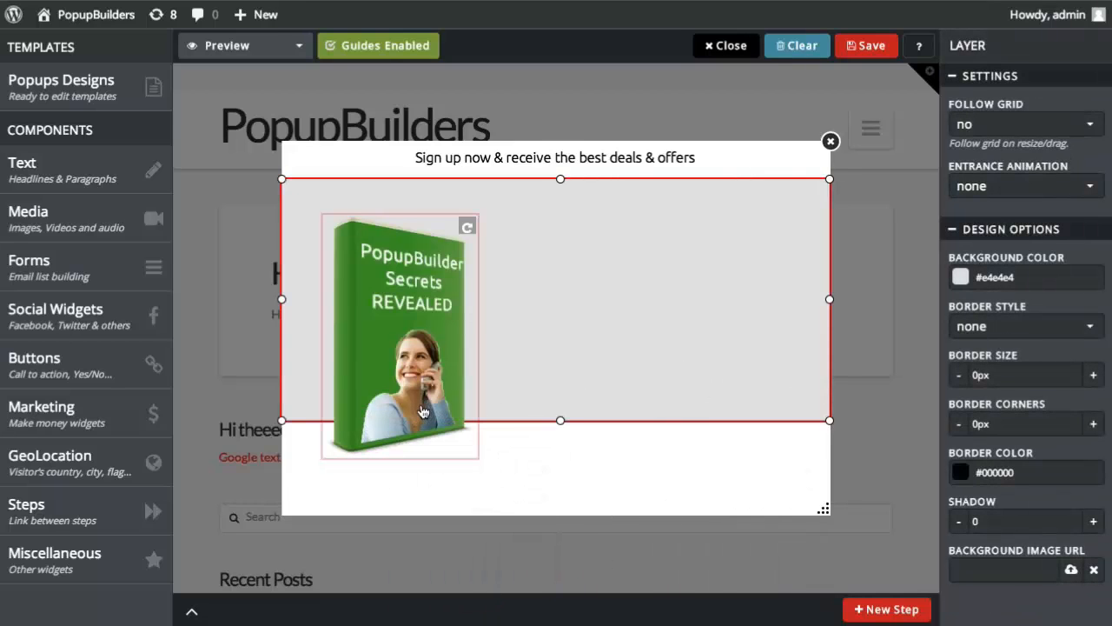
pyautogui.click(424, 411)
pyautogui.click(566, 407)
pyautogui.moveTo(559, 437); pyautogui.dragTo(559, 437)
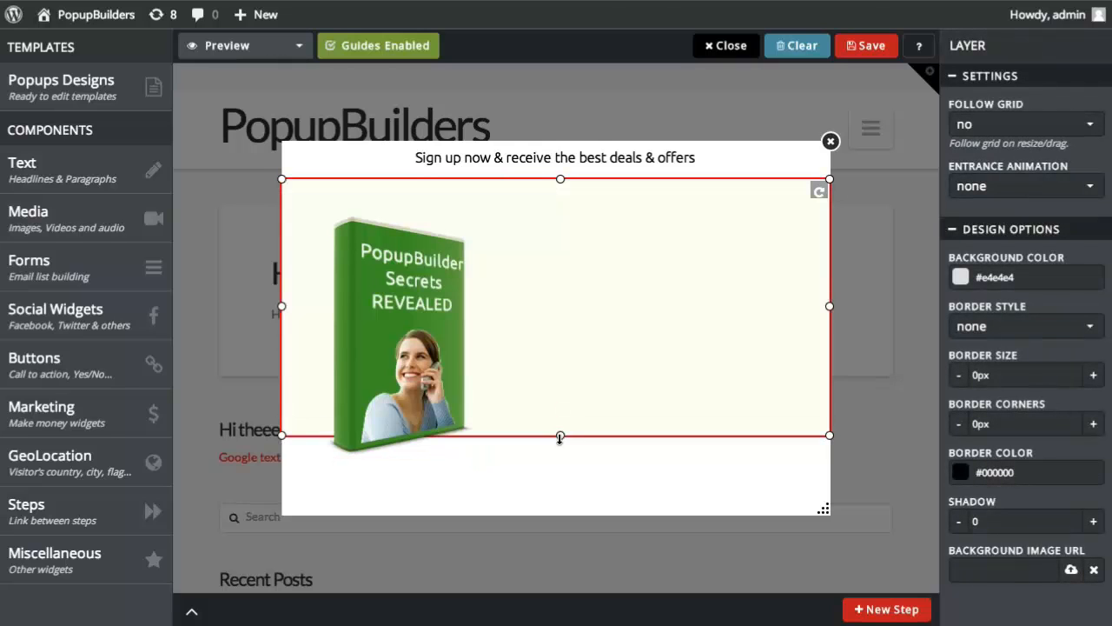
pyautogui.click(655, 438)
# - Set the layer's background color to dark gray #424242
pyautogui.click(653, 370)
pyautogui.click(1012, 278)
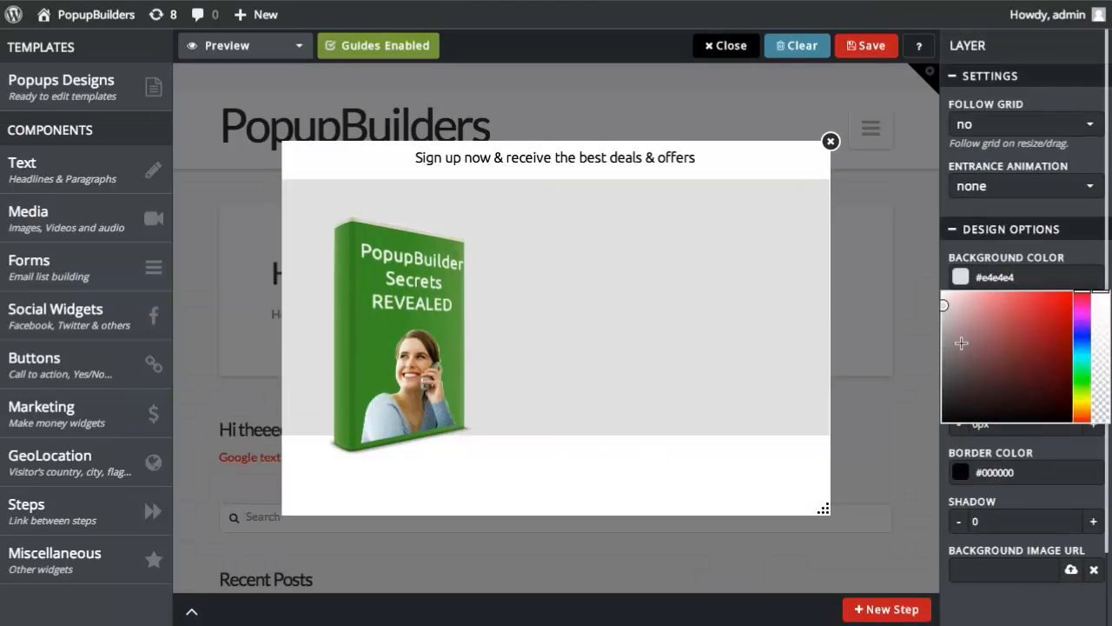
pyautogui.moveTo(962, 343); pyautogui.dragTo(943, 388)
pyautogui.click(831, 324)
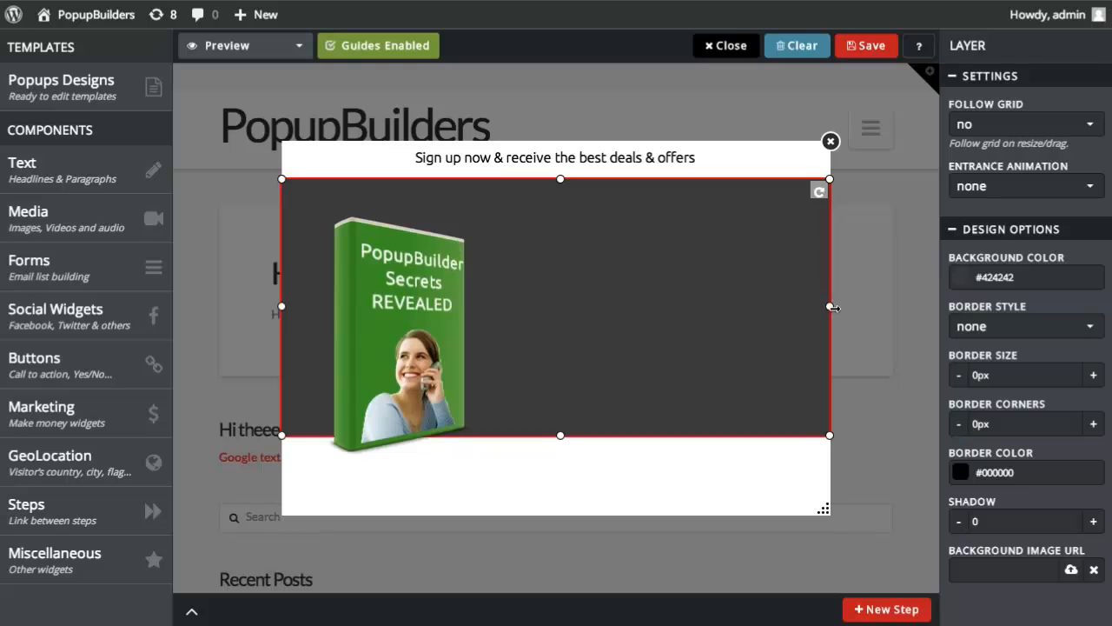
# - Add a second headline on the upper part of the dark layer beside the ebook and start its text with "Download"
pyautogui.click(98, 178)
pyautogui.click(247, 113)
pyautogui.moveTo(578, 333); pyautogui.dragTo(620, 217)
pyautogui.doubleClick(619, 217)
pyautogui.write('Download')
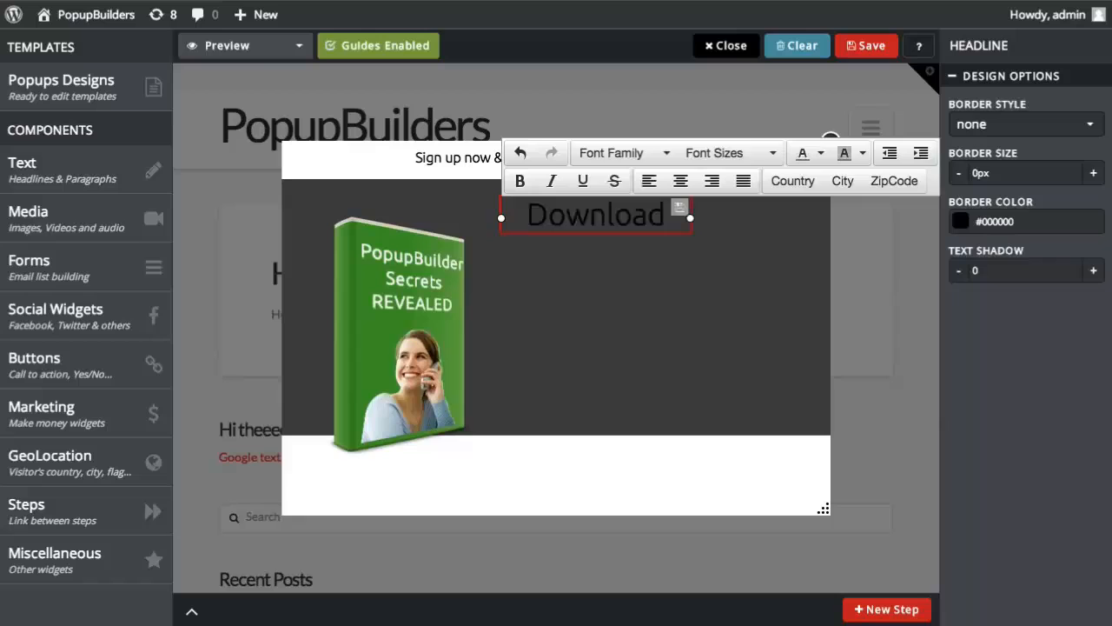
# - Color the new headline's text white and complete it to read "Download my FREE e-book NOW"
pyautogui.press('super+a')
pyautogui.click(863, 158)
pyautogui.click(821, 157)
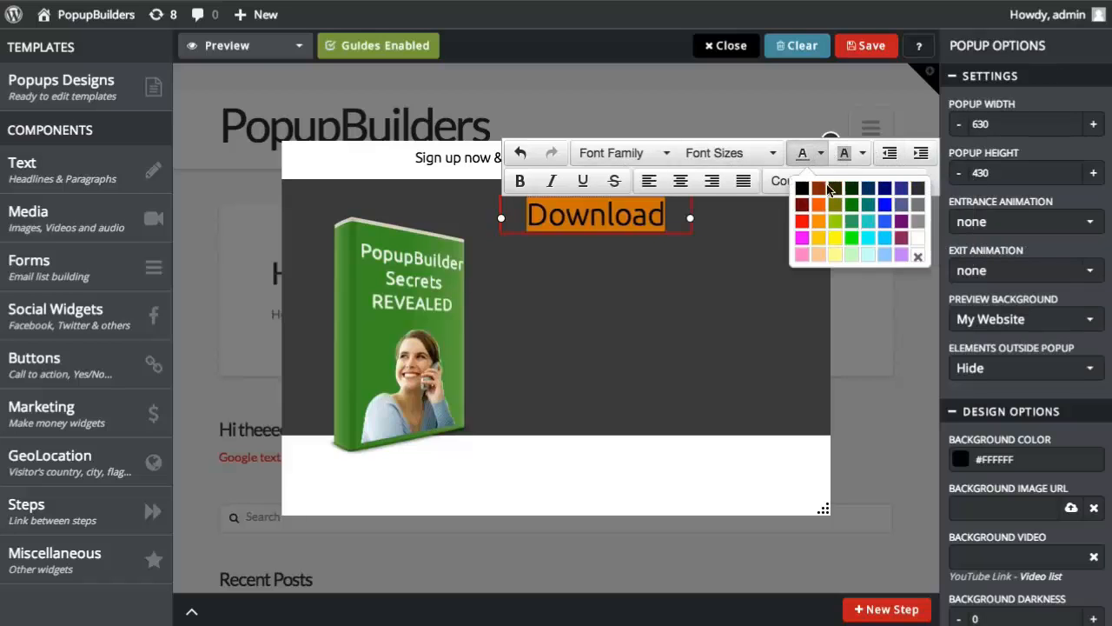
pyautogui.click(917, 235)
pyautogui.press('Right')
pyautogui.write('my FREE e-boo')
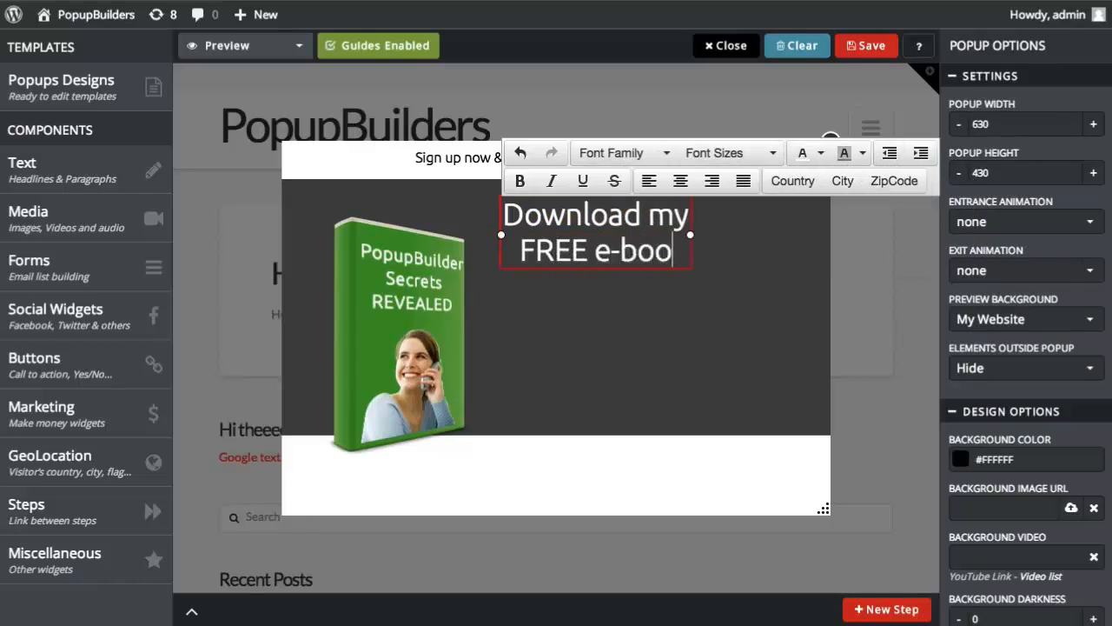
pyautogui.write('k NOW')
pyautogui.click(718, 250)
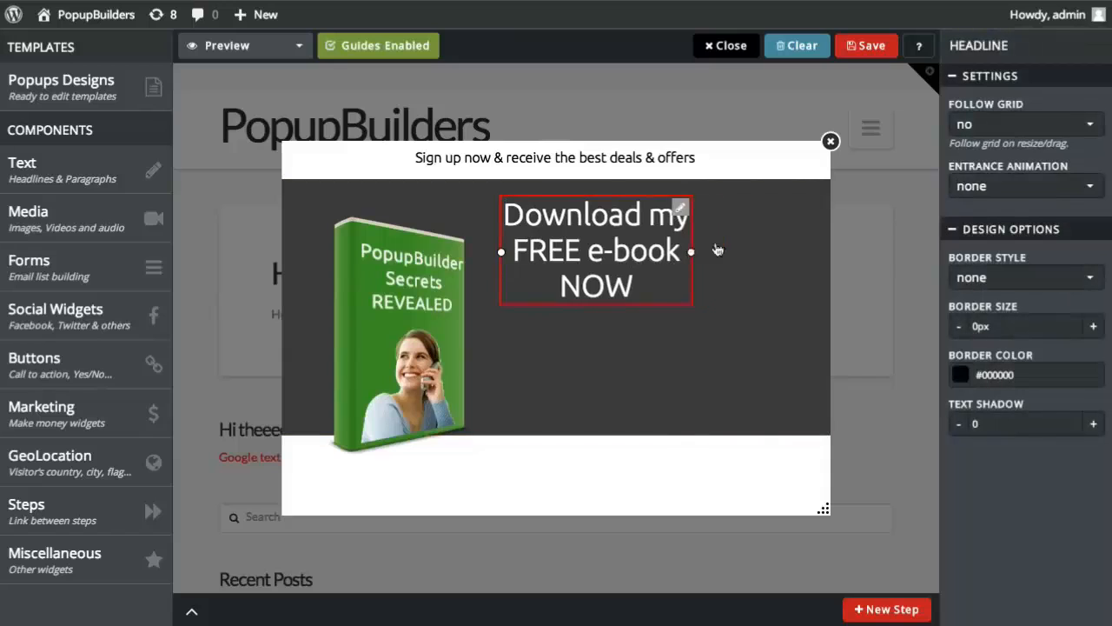
# - Widen the e-book headline toward the popup's edge and set its font family to Oswald
pyautogui.moveTo(691, 252); pyautogui.dragTo(795, 216)
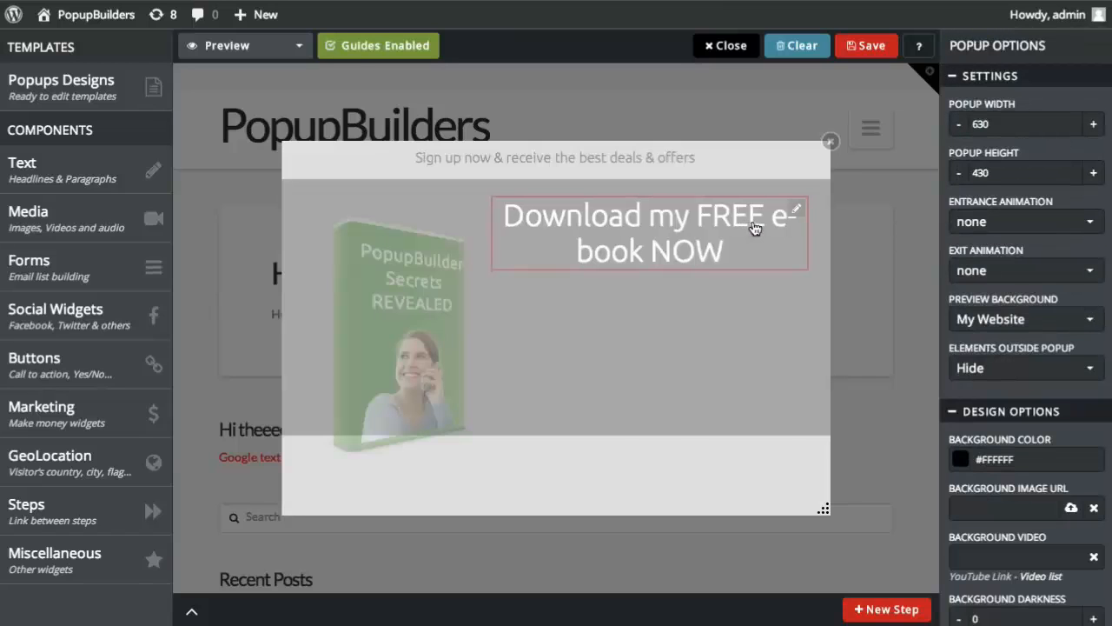
pyautogui.doubleClick(651, 218)
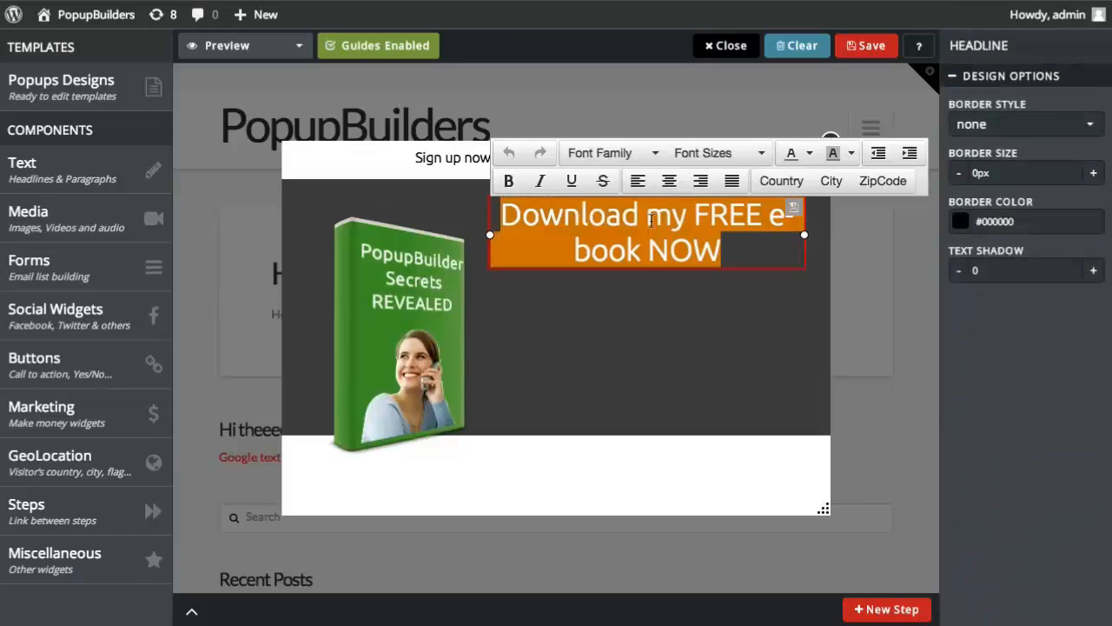
pyautogui.click(643, 154)
pyautogui.scroll(-4, 651, 461)
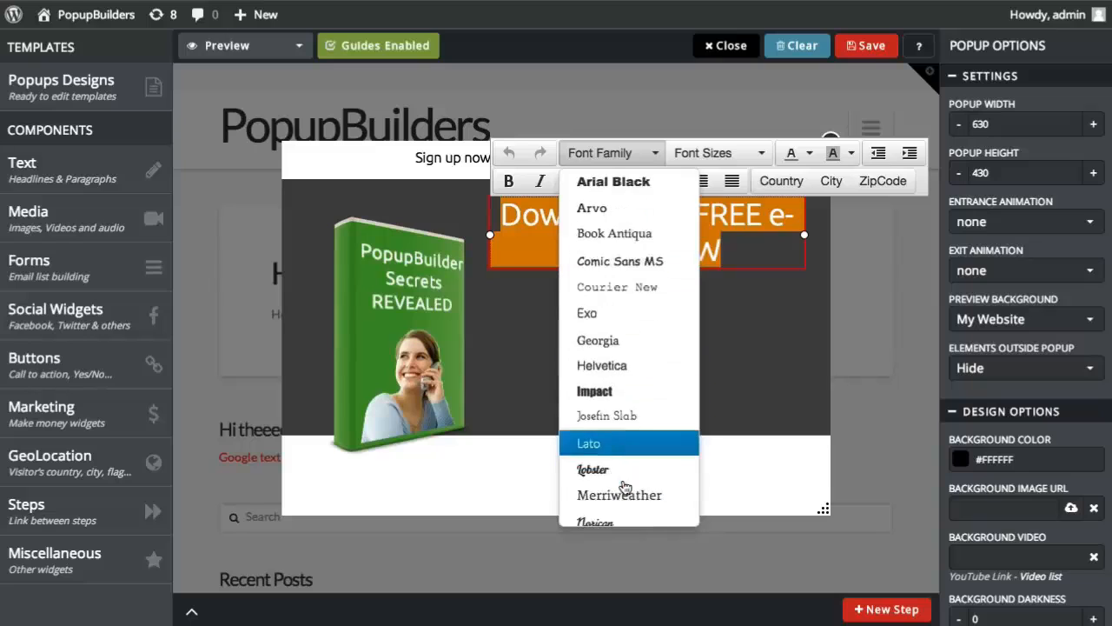
pyautogui.scroll(-3, 624, 486)
pyautogui.click(619, 489)
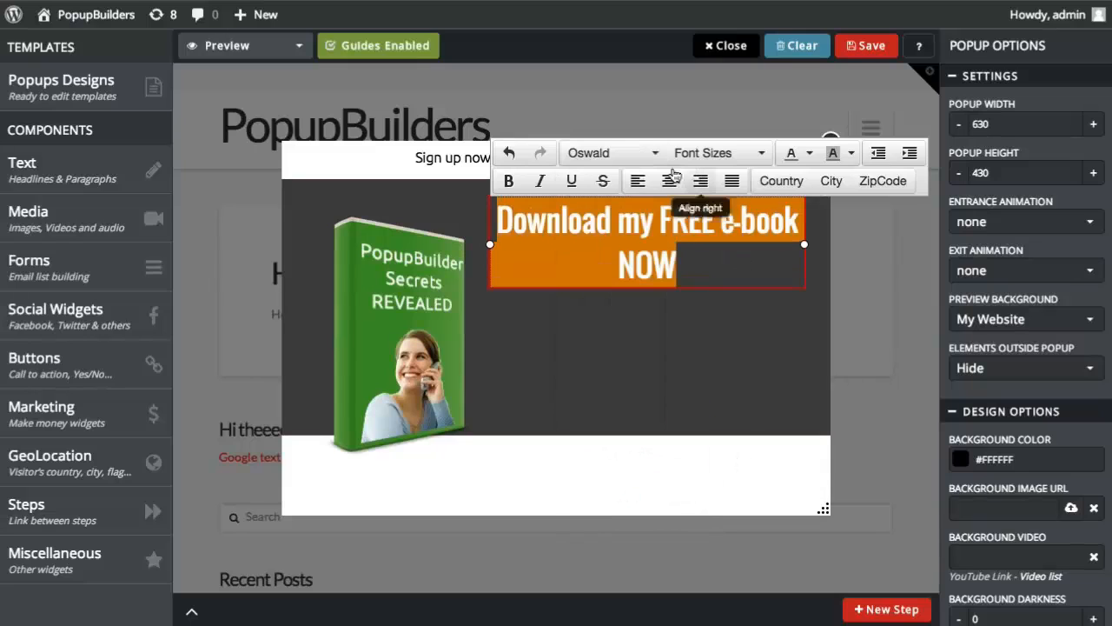
# - Try font sizes 22px and 30px on the e-book headline, then set it to 26px
pyautogui.click(757, 154)
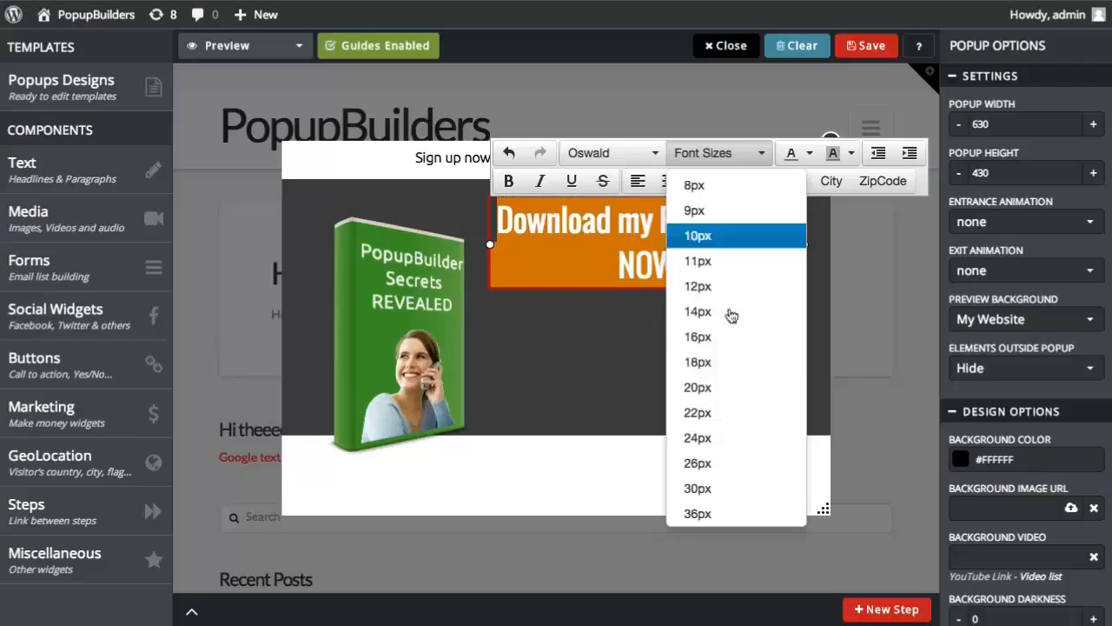
pyautogui.click(727, 417)
pyautogui.click(704, 157)
pyautogui.click(712, 464)
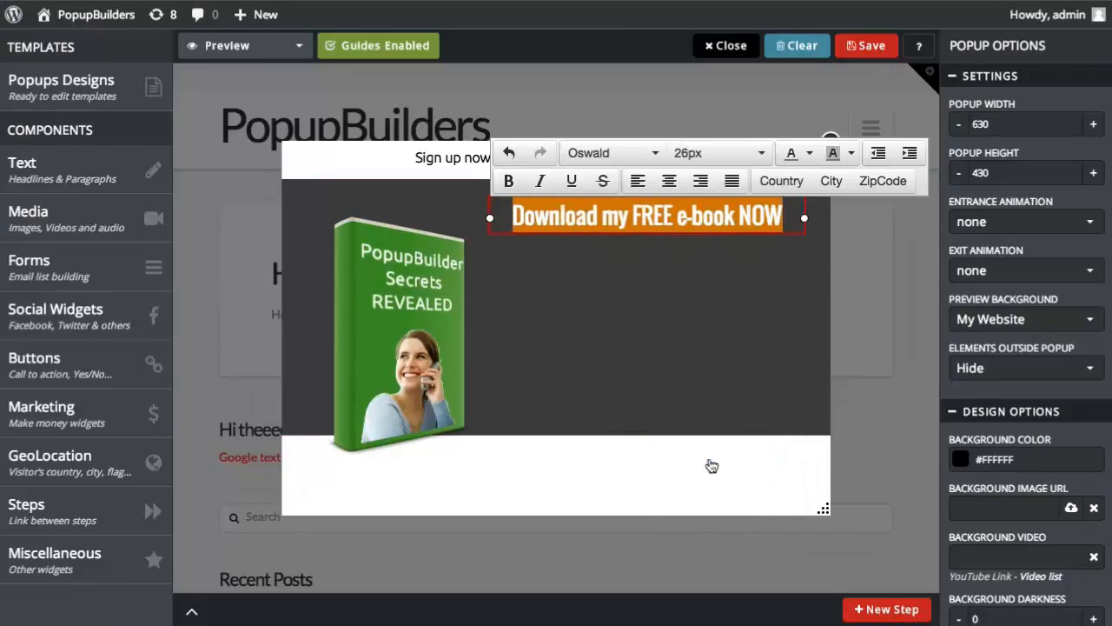
pyautogui.click(722, 154)
pyautogui.click(734, 501)
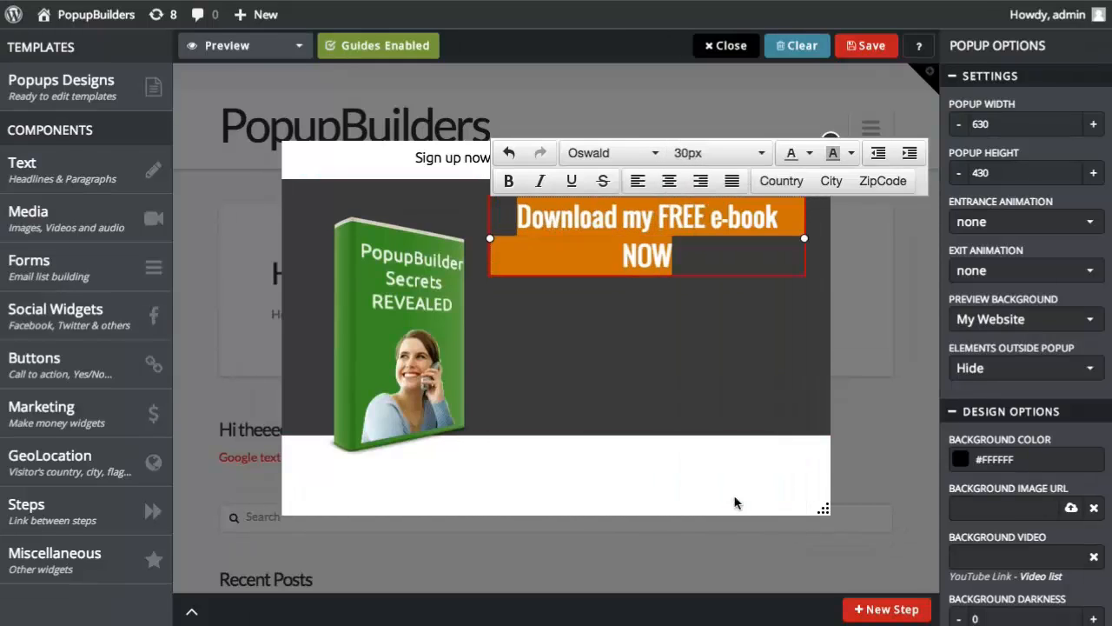
pyautogui.click(721, 154)
pyautogui.click(722, 462)
pyautogui.click(724, 305)
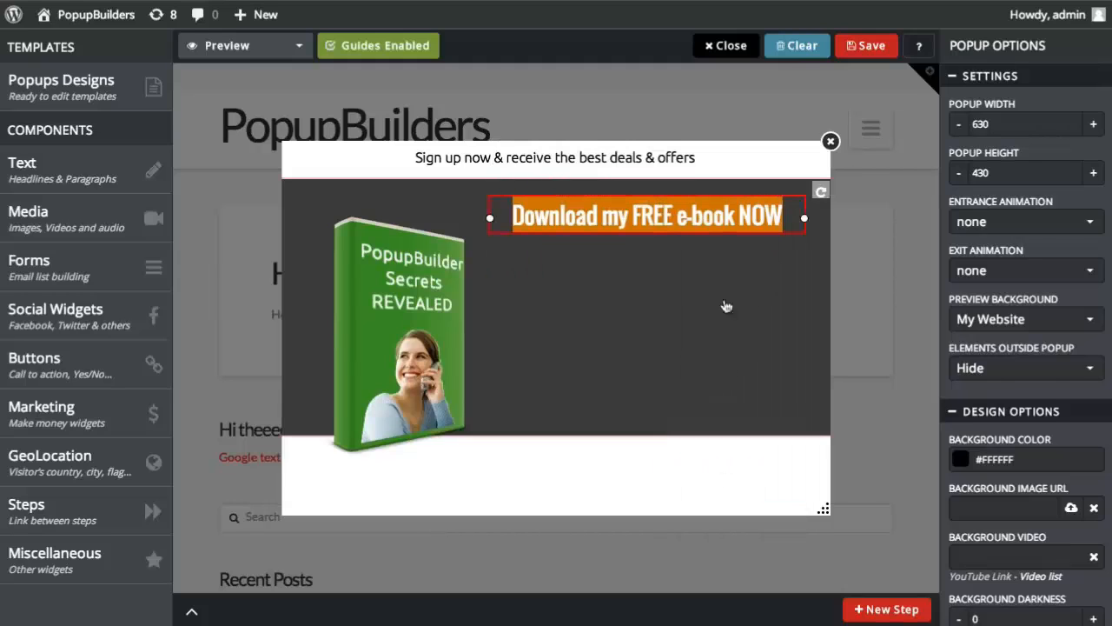
# - Highlight the word "FREE" in the e-book headline with a yellow background and black text, and nudge the headline sideways
pyautogui.click(706, 218)
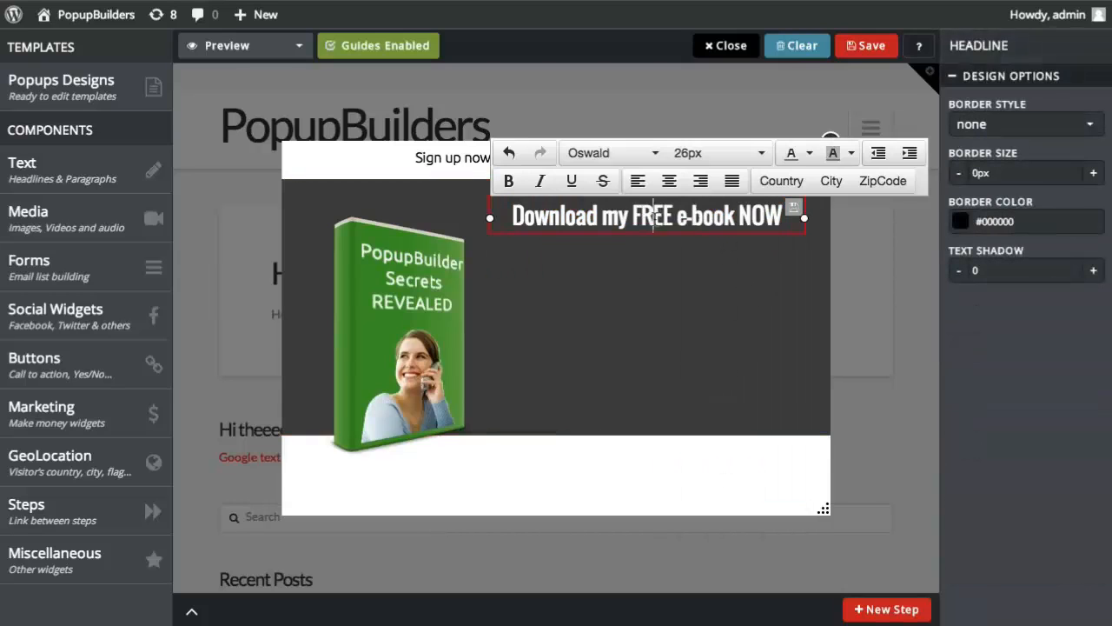
pyautogui.click(852, 154)
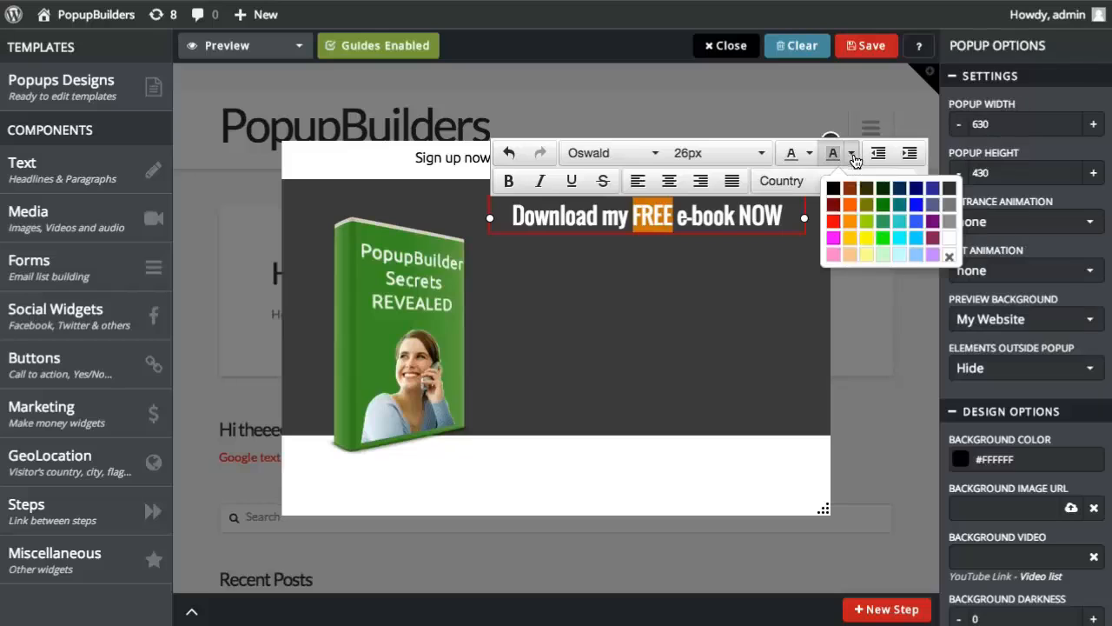
pyautogui.click(853, 236)
pyautogui.click(809, 154)
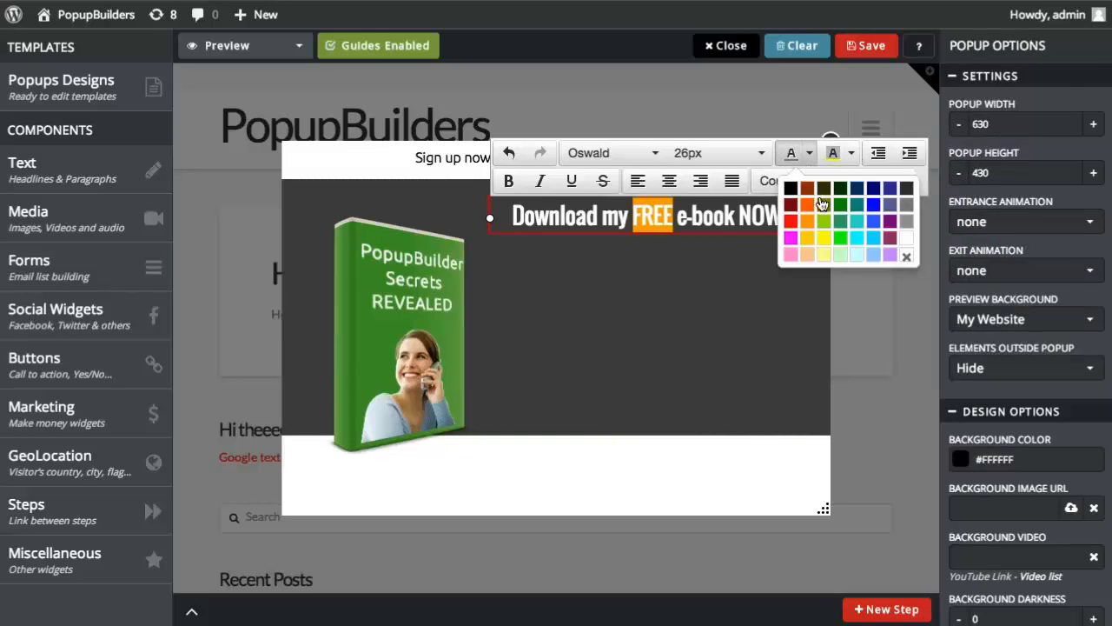
pyautogui.click(794, 190)
pyautogui.click(875, 278)
pyautogui.moveTo(709, 232); pyautogui.dragTo(697, 231)
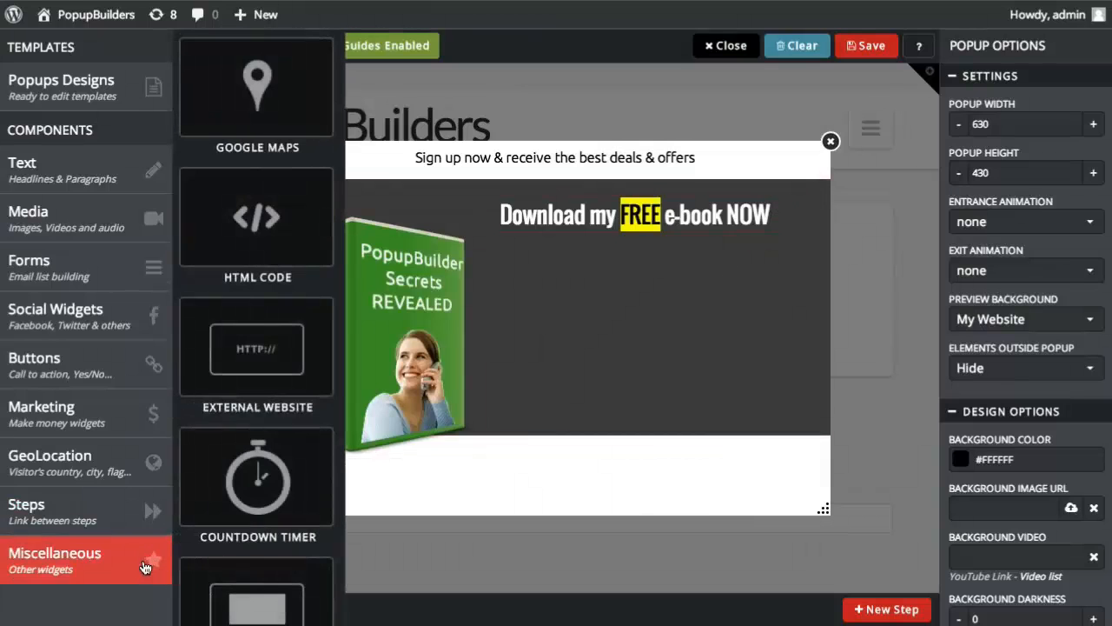
# - Add a list below the headline with: How to do that, How to do this, Great advices, Nice Ideas, Tips & Tricks, Lot of great stuff inside!
pyautogui.moveTo(87, 169)
pyautogui.moveTo(255, 235); pyautogui.dragTo(633, 340)
pyautogui.doubleClick(651, 343)
pyautogui.press('super+a')
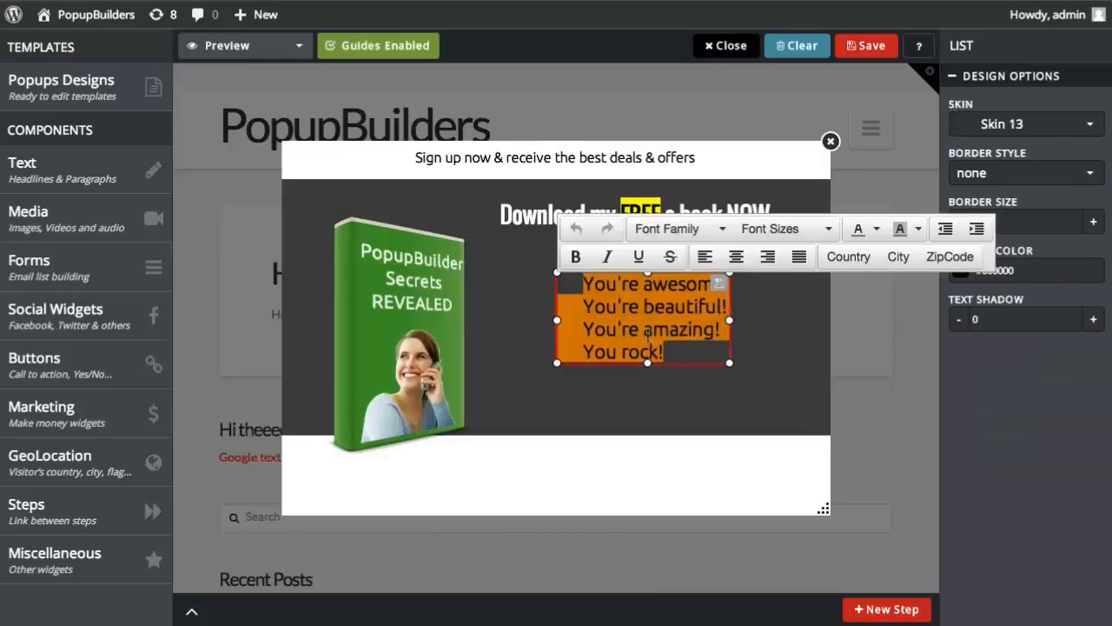
pyautogui.press('BackSpace')
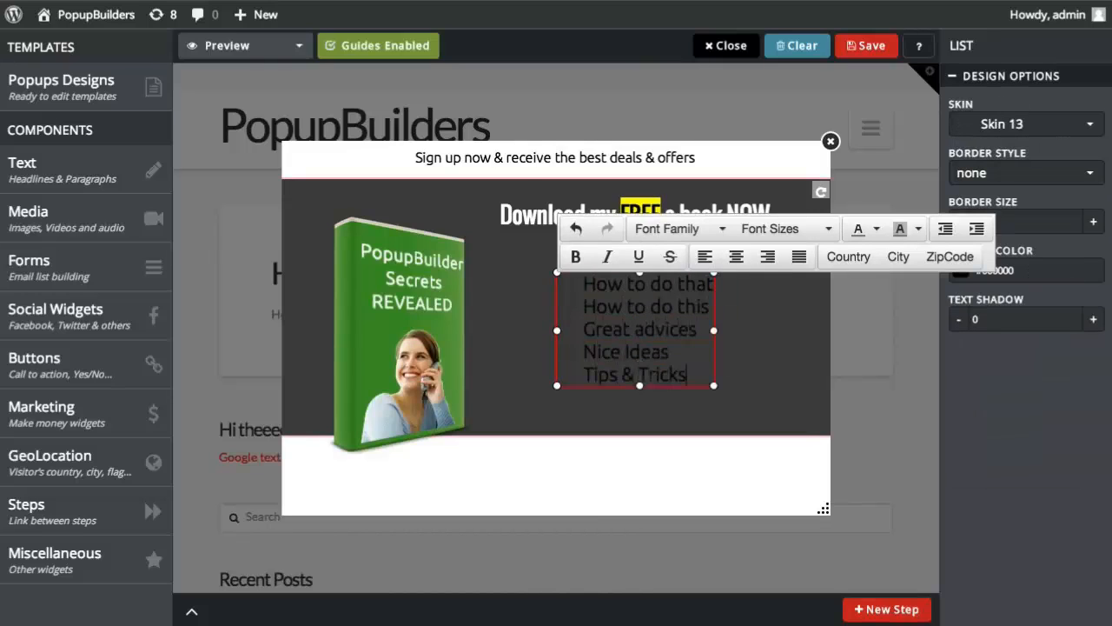
# - Color all of the list text white and set its font size to 16px
pyautogui.press('super+a')
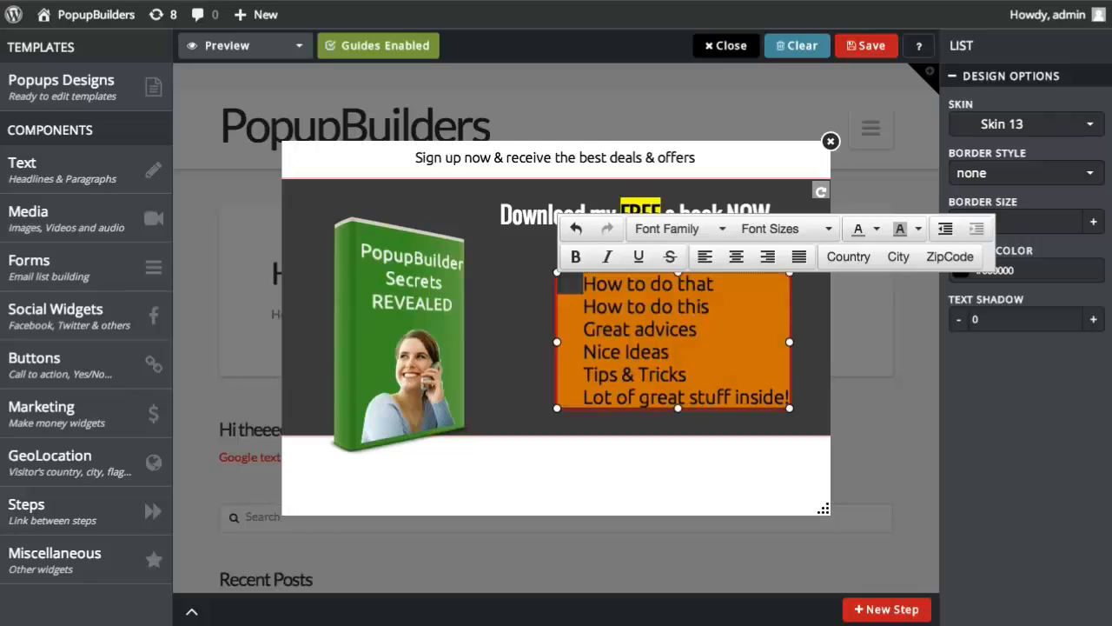
pyautogui.click(876, 229)
pyautogui.click(975, 316)
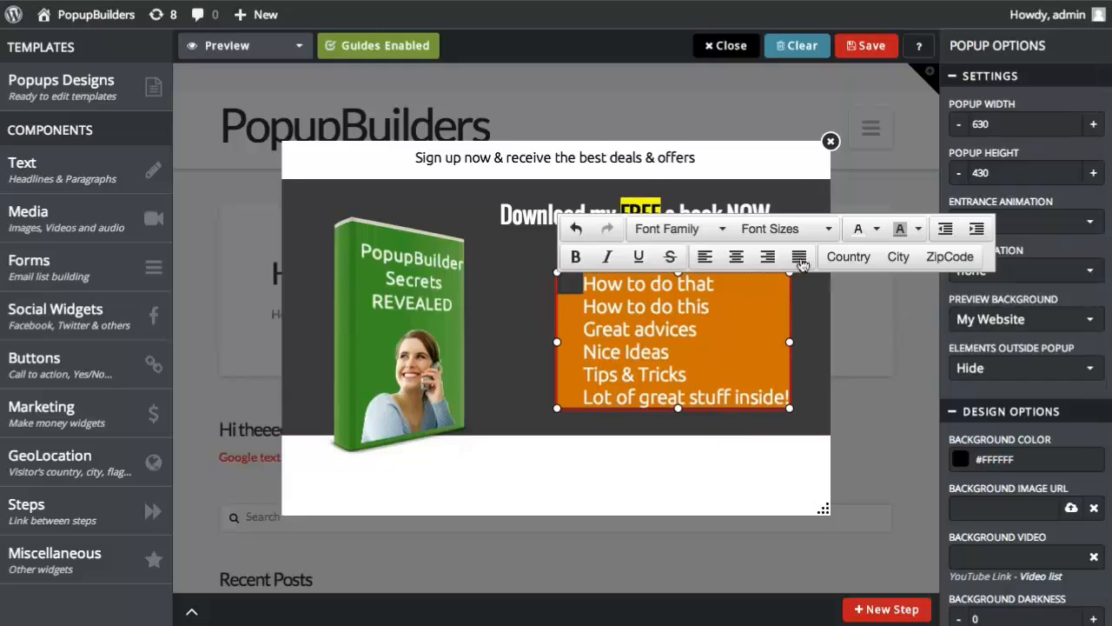
pyautogui.click(782, 229)
pyautogui.click(767, 365)
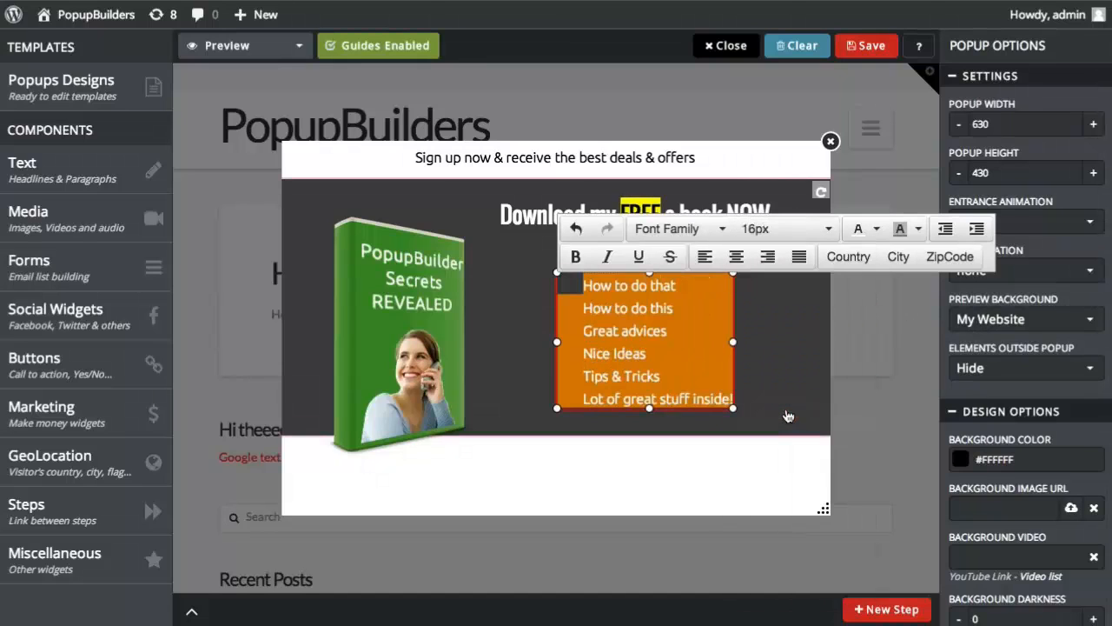
pyautogui.click(758, 400)
pyautogui.click(660, 453)
# - Position the list closer to the headline and apply the Skin 12 check marks to it
pyautogui.moveTo(653, 370); pyautogui.dragTo(658, 352)
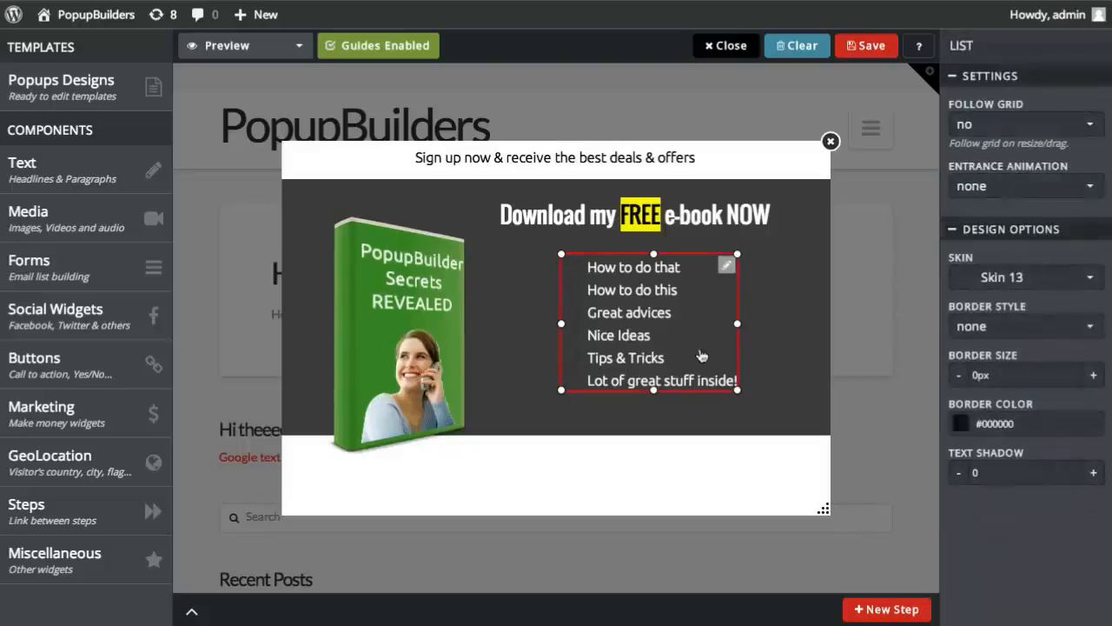
pyautogui.click(1004, 278)
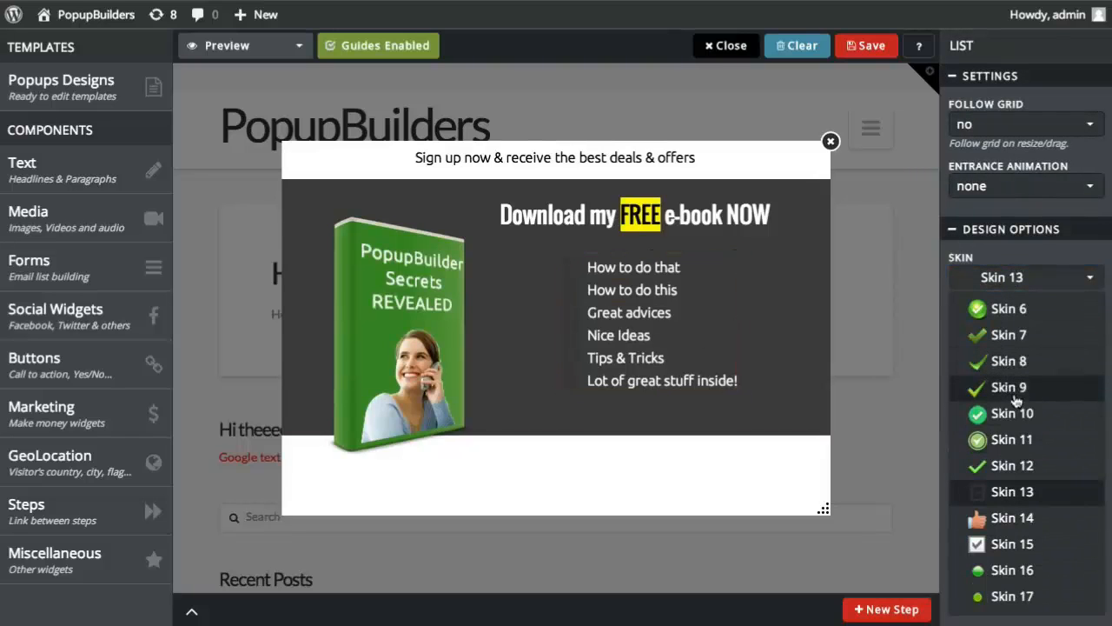
pyautogui.click(1014, 465)
pyautogui.click(680, 484)
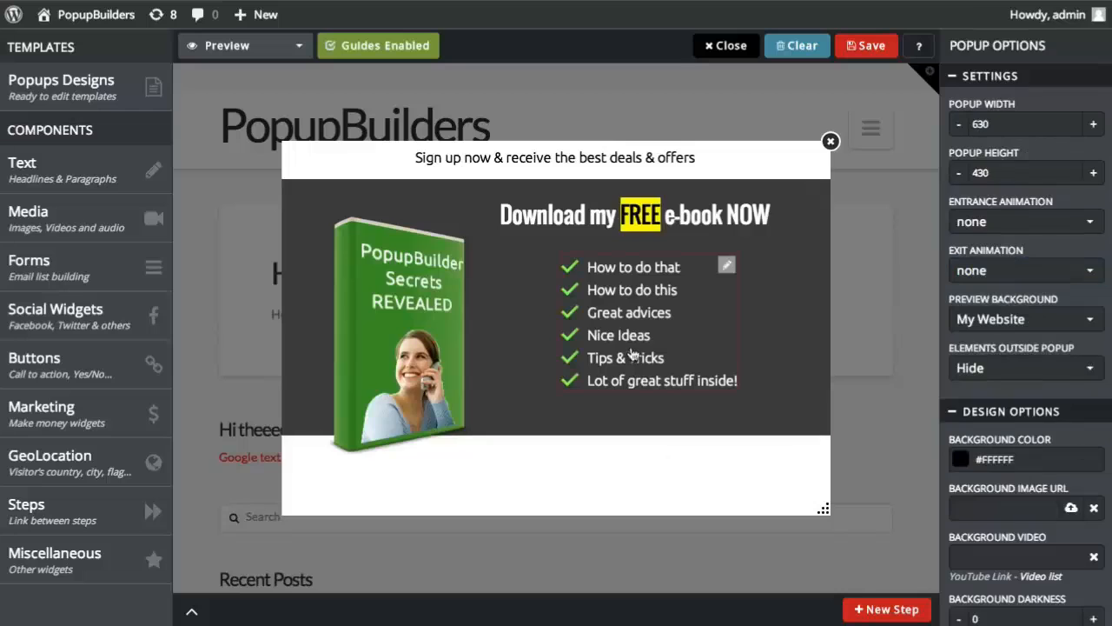
pyautogui.moveTo(635, 360); pyautogui.dragTo(640, 362)
# - Add an Elegant Horizontal Optin form to the white strip below the dark layer and adjust its width and placement
pyautogui.click(91, 265)
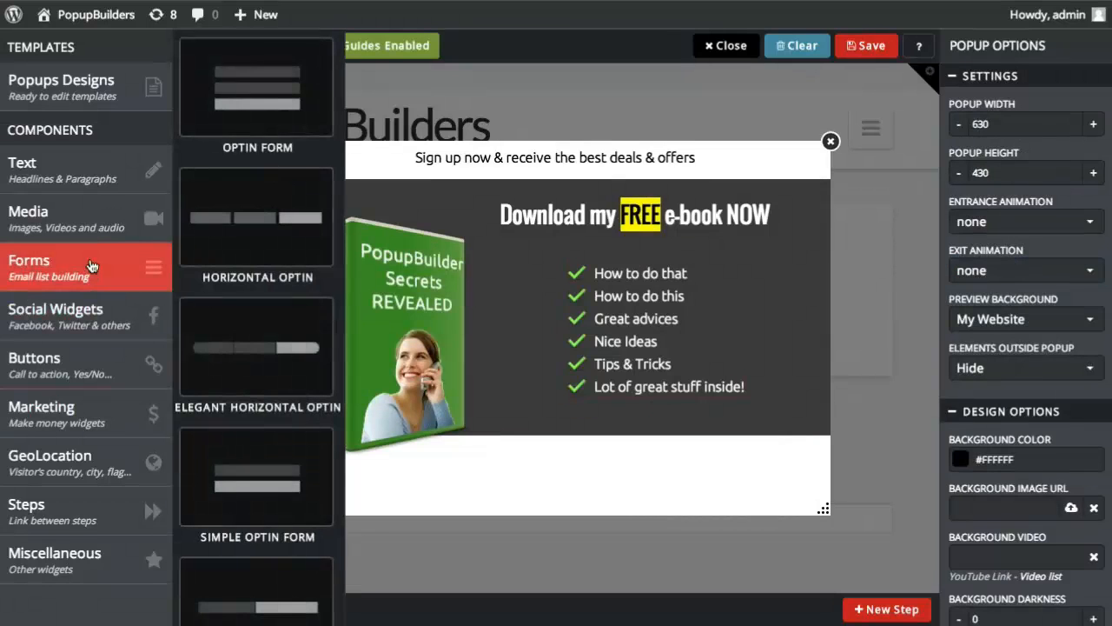
pyautogui.moveTo(258, 347); pyautogui.dragTo(702, 494)
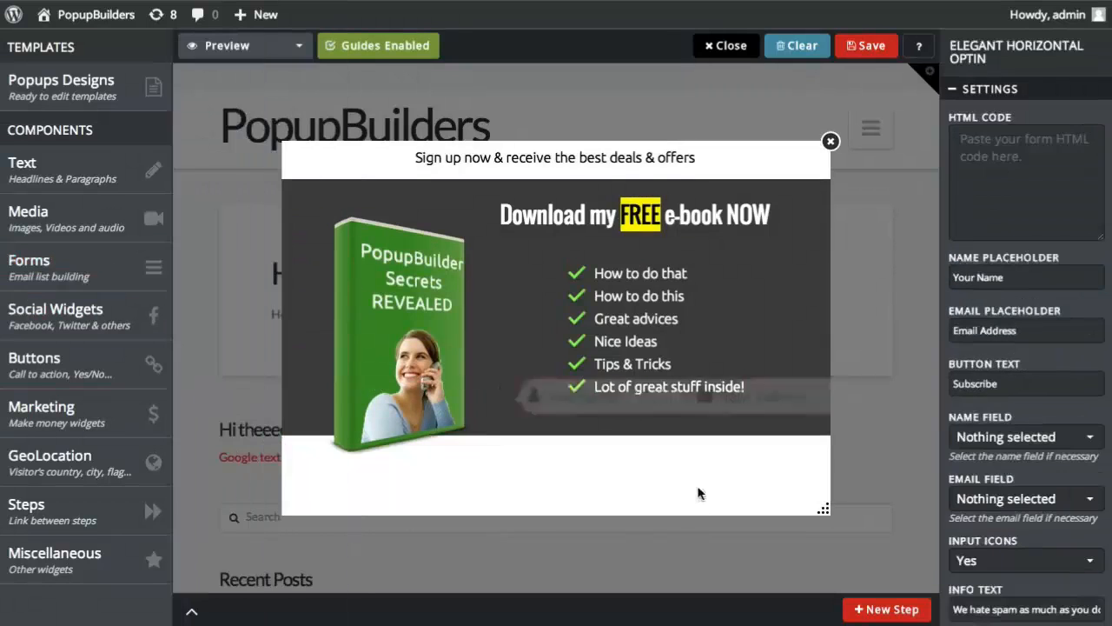
pyautogui.moveTo(729, 414); pyautogui.dragTo(534, 495)
pyautogui.moveTo(302, 480); pyautogui.dragTo(446, 480)
pyautogui.moveTo(563, 479); pyautogui.dragTo(470, 480)
# - Shorten the dark layer slightly from its lower edge, then reposition and resize the ebook cover on it
pyautogui.click(539, 422)
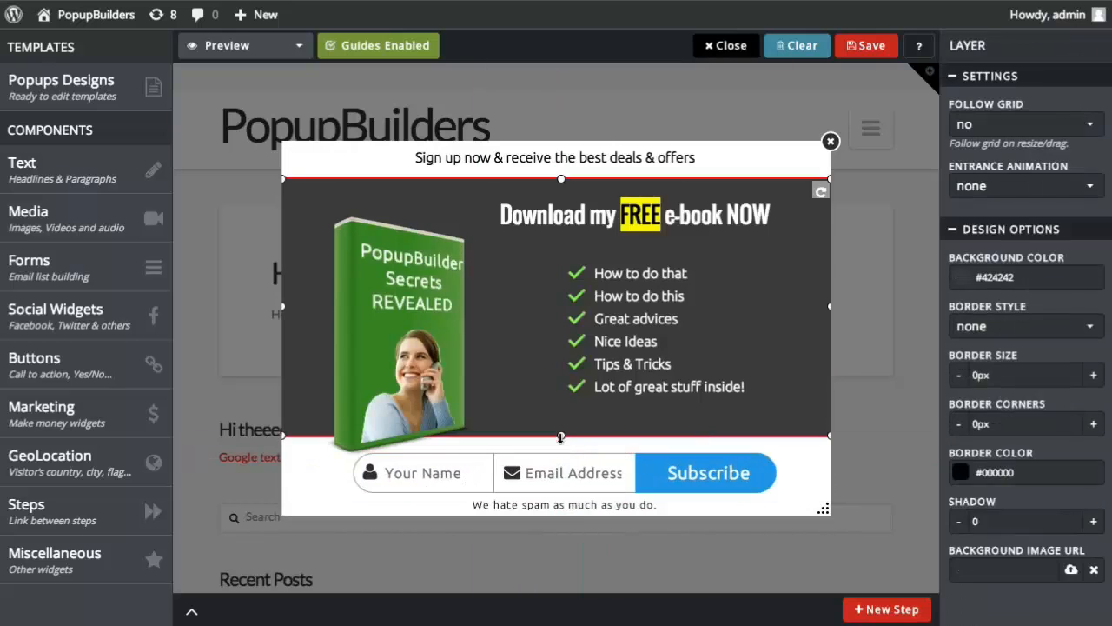
pyautogui.moveTo(557, 435); pyautogui.dragTo(556, 425)
pyautogui.moveTo(426, 374); pyautogui.dragTo(406, 345)
pyautogui.moveTo(457, 429); pyautogui.dragTo(469, 449)
pyautogui.moveTo(655, 340); pyautogui.dragTo(657, 336)
# - Increase the popup height to 460 and realign the form, the dark layer's lower edge and the list
pyautogui.moveTo(824, 508); pyautogui.dragTo(825, 535)
pyautogui.moveTo(721, 482); pyautogui.dragTo(727, 501)
pyautogui.click(400, 382)
pyautogui.moveTo(558, 412)
pyautogui.mouseDown()
pyautogui.moveTo(559, 437)
pyautogui.moveTo(564, 413)
pyautogui.mouseUp()
pyautogui.click(567, 428)
pyautogui.moveTo(600, 335); pyautogui.dragTo(575, 352)
# - Add a ruler between the e-book headline and the list and set its color to white (#ffffff)
pyautogui.moveTo(165, 573)
pyautogui.scroll(-2, 247, 584)
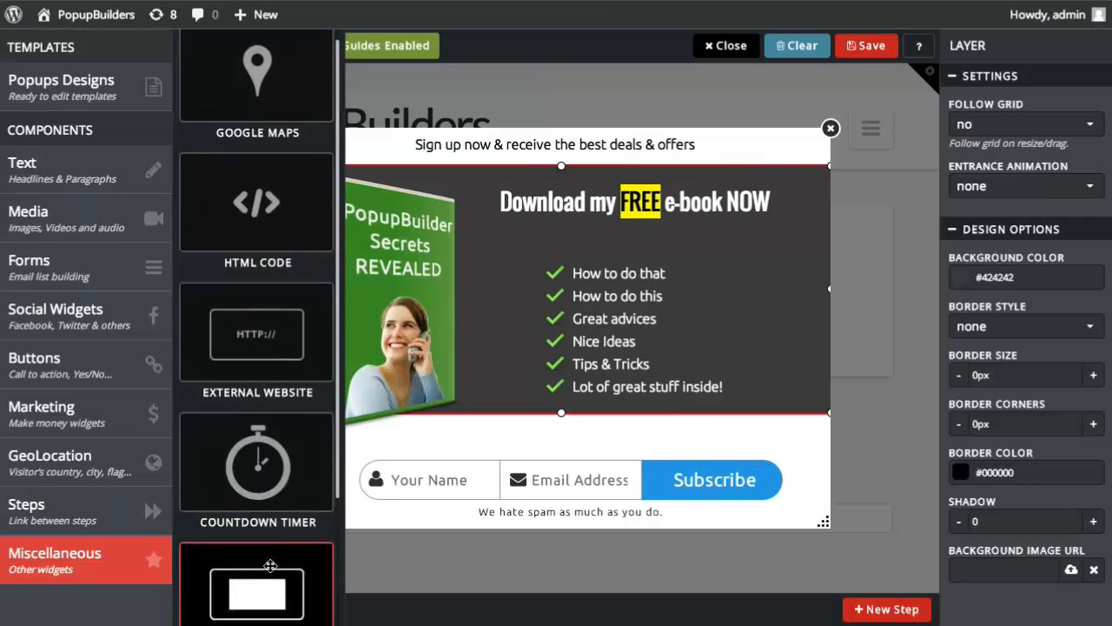
pyautogui.moveTo(245, 583); pyautogui.dragTo(659, 246)
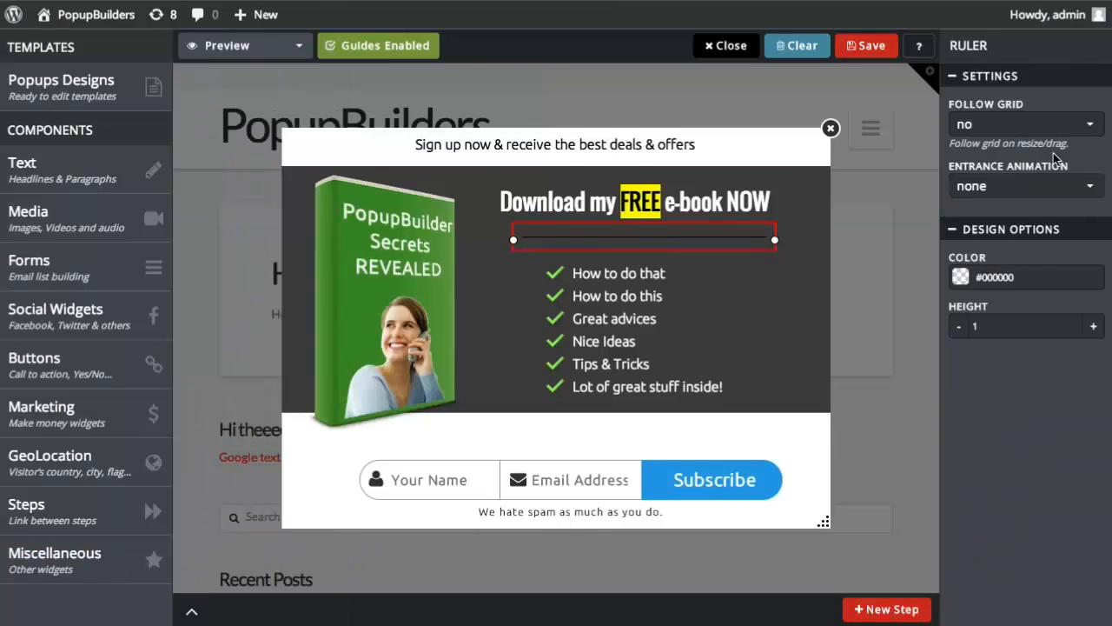
pyautogui.click(1026, 277)
pyautogui.moveTo(980, 365); pyautogui.dragTo(942, 292)
pyautogui.click(851, 278)
pyautogui.click(690, 242)
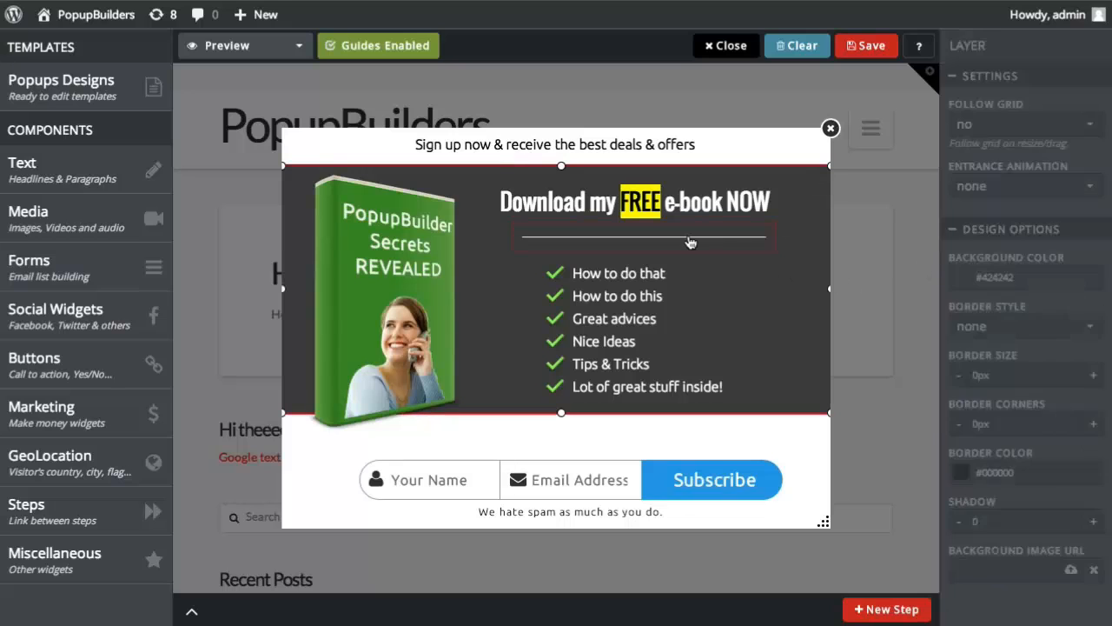
pyautogui.click(687, 240)
pyautogui.moveTo(629, 344); pyautogui.dragTo(630, 347)
# - Add a paragraph above the form reading "Enter your e-mail below to receive the instant download link"
pyautogui.moveTo(90, 168)
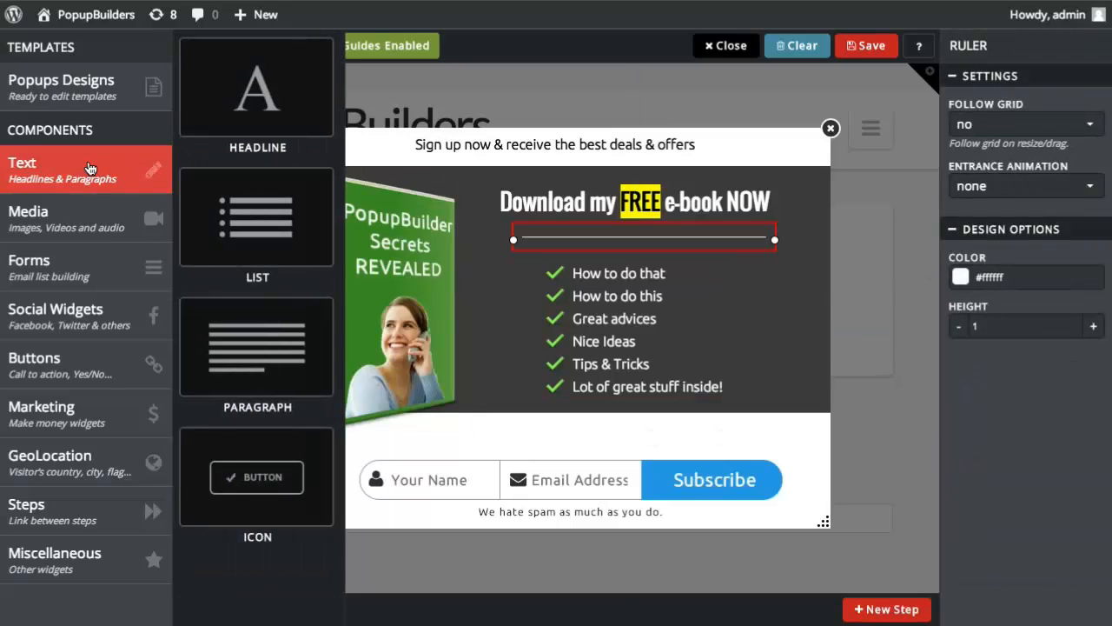
pyautogui.moveTo(337, 410); pyautogui.dragTo(616, 435)
pyautogui.press('BackSpace')
pyautogui.click(581, 408)
pyautogui.hotkey('ctrl', 'a')
pyautogui.write('E')
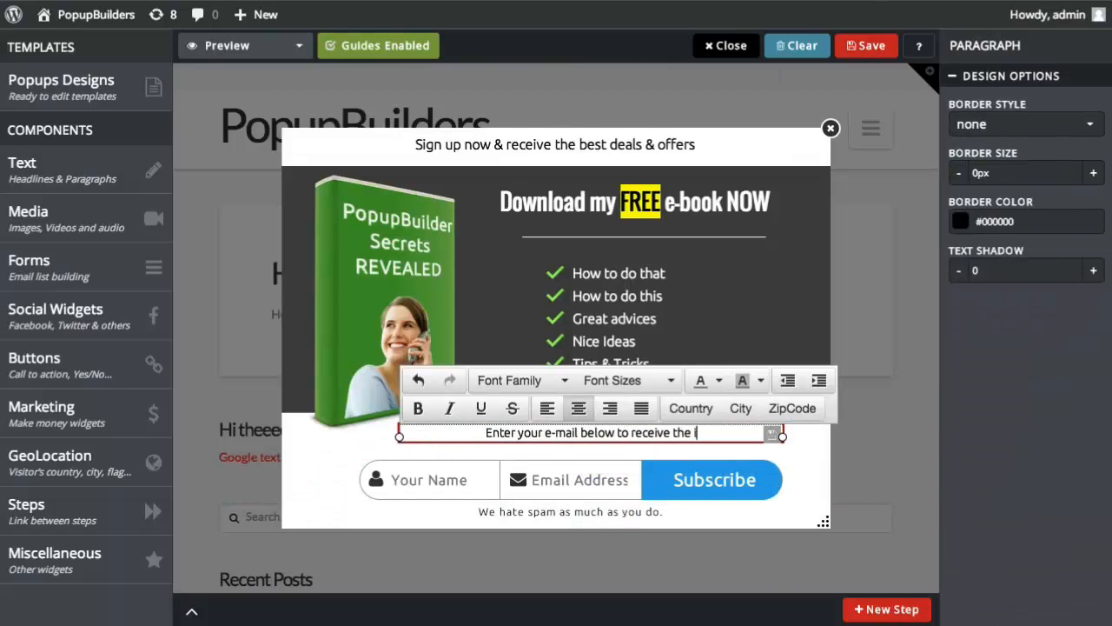
pyautogui.click(772, 434)
# - Position the paragraph just above the form, move the form down slightly and extend the dark layer down to the paragraph
pyautogui.moveTo(707, 438); pyautogui.dragTo(672, 447)
pyautogui.moveTo(561, 415); pyautogui.dragTo(561, 417)
pyautogui.moveTo(661, 484); pyautogui.dragTo(659, 482)
pyautogui.click(789, 540)
pyautogui.click(728, 402)
pyautogui.moveTo(592, 477); pyautogui.dragTo(592, 482)
pyautogui.moveTo(586, 443); pyautogui.dragTo(585, 448)
pyautogui.moveTo(561, 418); pyautogui.dragTo(562, 431)
pyautogui.click(875, 408)
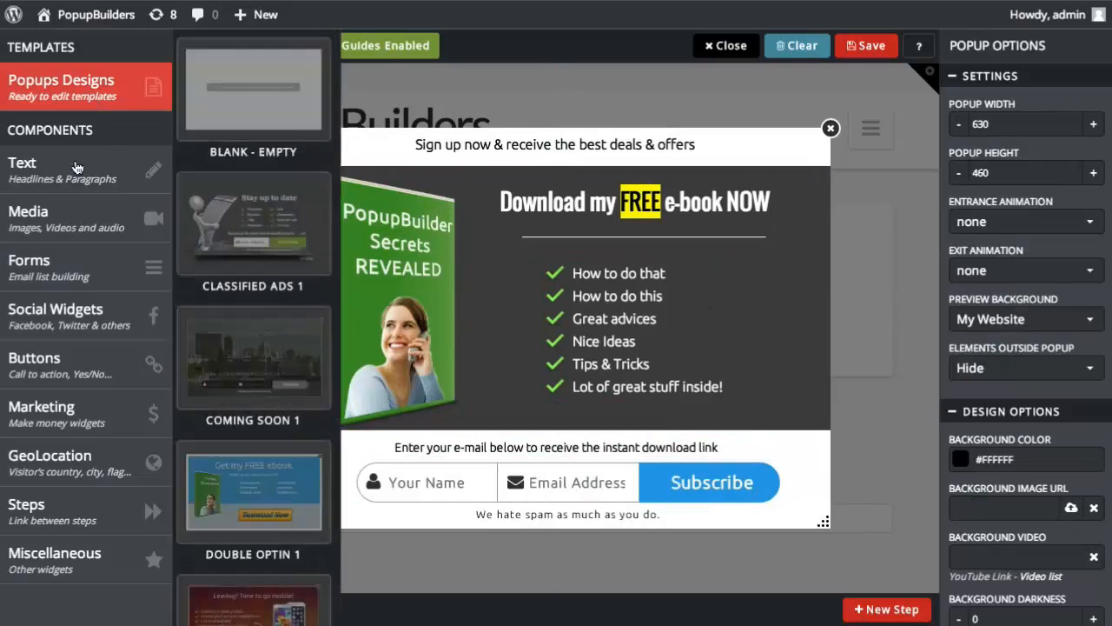
# - Add an image element near the list, search the image library for "arr" and insert the yellow curved arrow
pyautogui.moveTo(87, 217)
pyautogui.moveTo(303, 124); pyautogui.dragTo(649, 379)
pyautogui.doubleClick(648, 379)
pyautogui.click(479, 157)
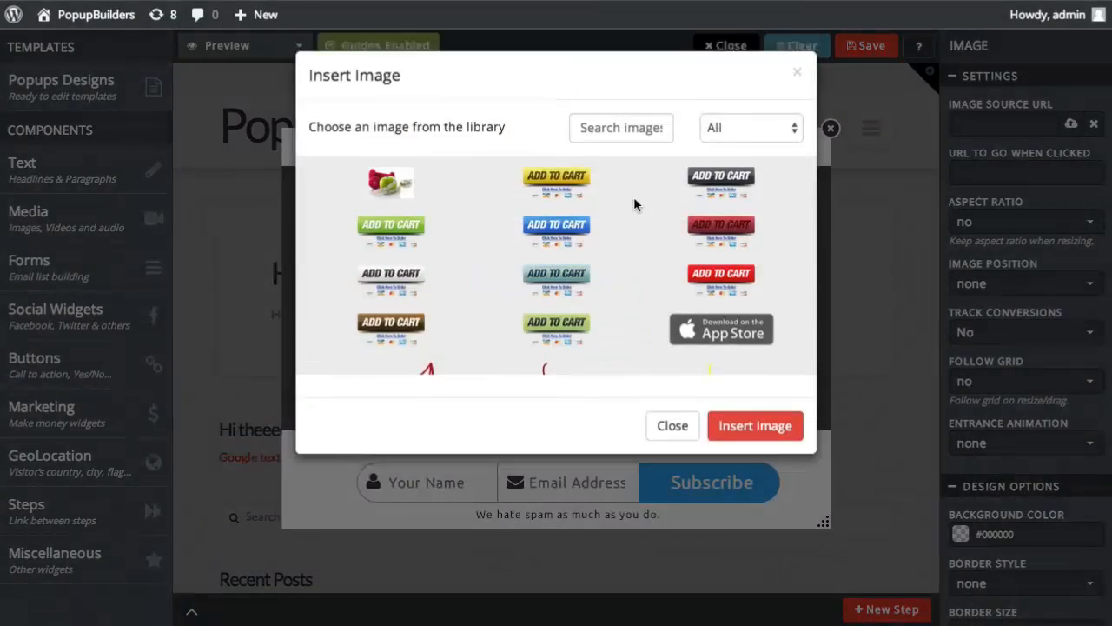
pyautogui.click(603, 132)
pyautogui.write('arr')
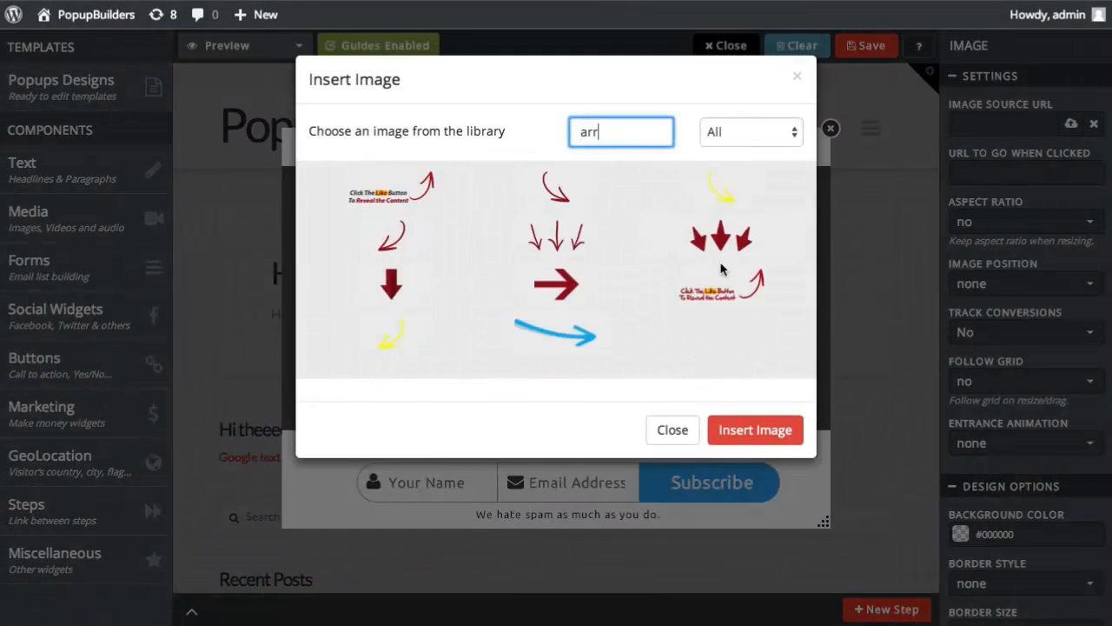
pyautogui.click(384, 346)
pyautogui.click(755, 429)
# - Rotate, shrink and position the yellow arrow so it points down from the last list item at the Subscribe button
pyautogui.moveTo(498, 379); pyautogui.dragTo(696, 470)
pyautogui.moveTo(751, 402); pyautogui.dragTo(751, 398)
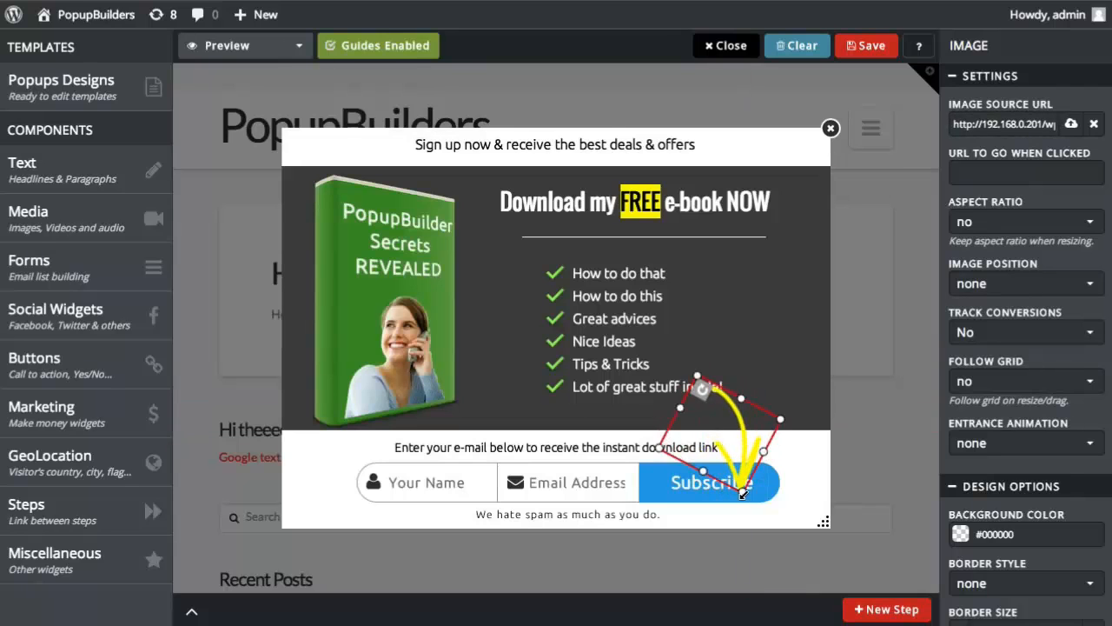
pyautogui.moveTo(742, 493); pyautogui.dragTo(766, 456)
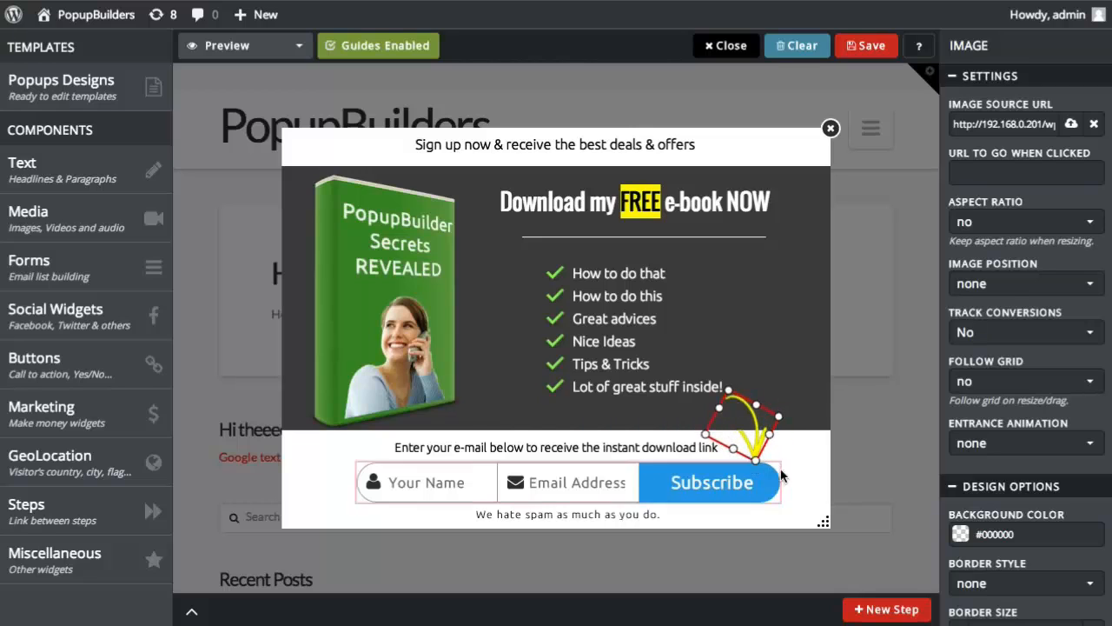
pyautogui.click(852, 461)
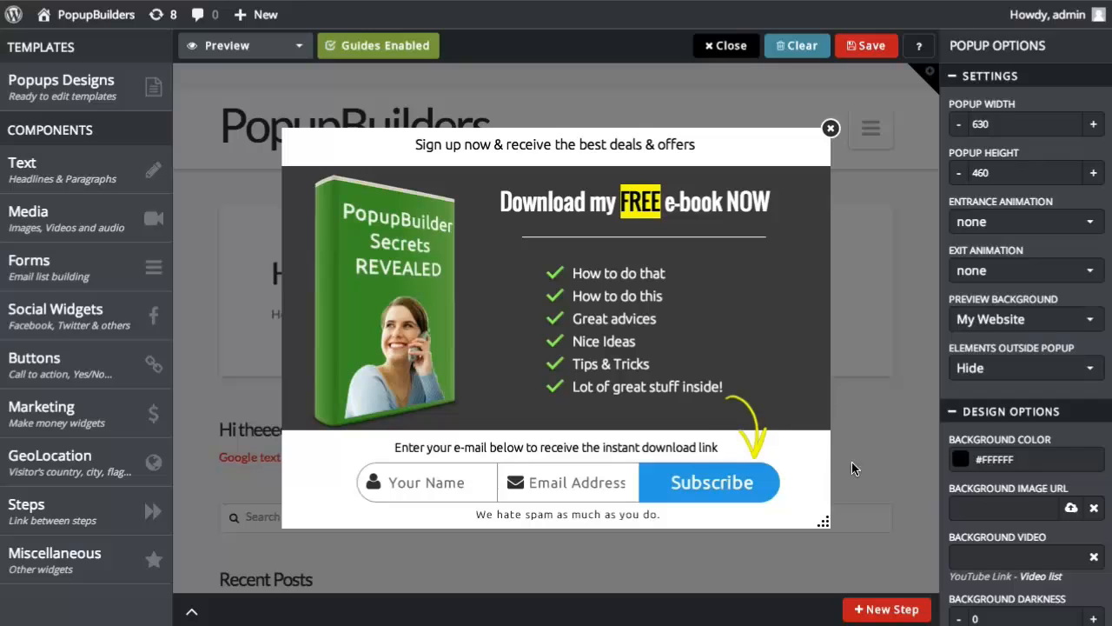
# - Fine-tune the yellow arrow's size and position above the Subscribe button and set its shadow size to 1
pyautogui.click(752, 430)
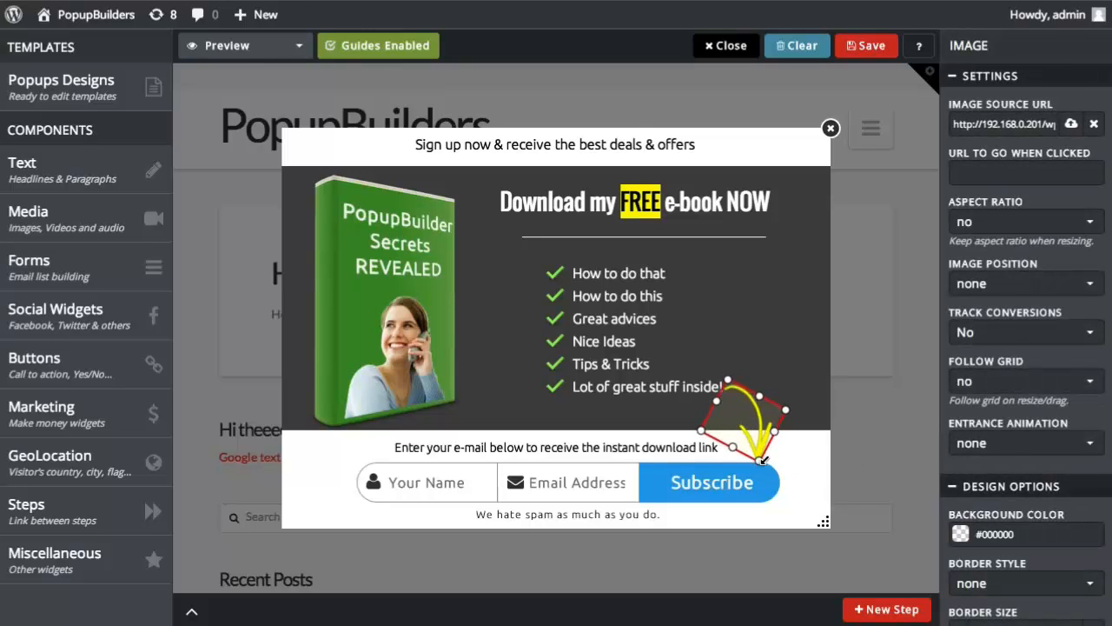
pyautogui.click(765, 452)
pyautogui.click(769, 444)
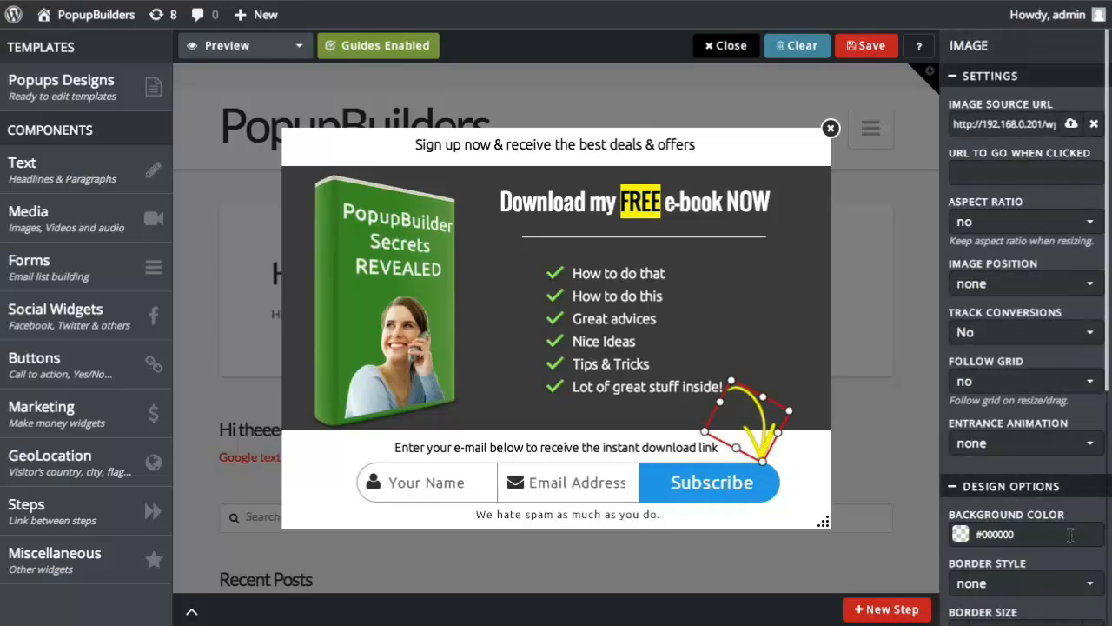
pyautogui.scroll(-5, 1070, 536)
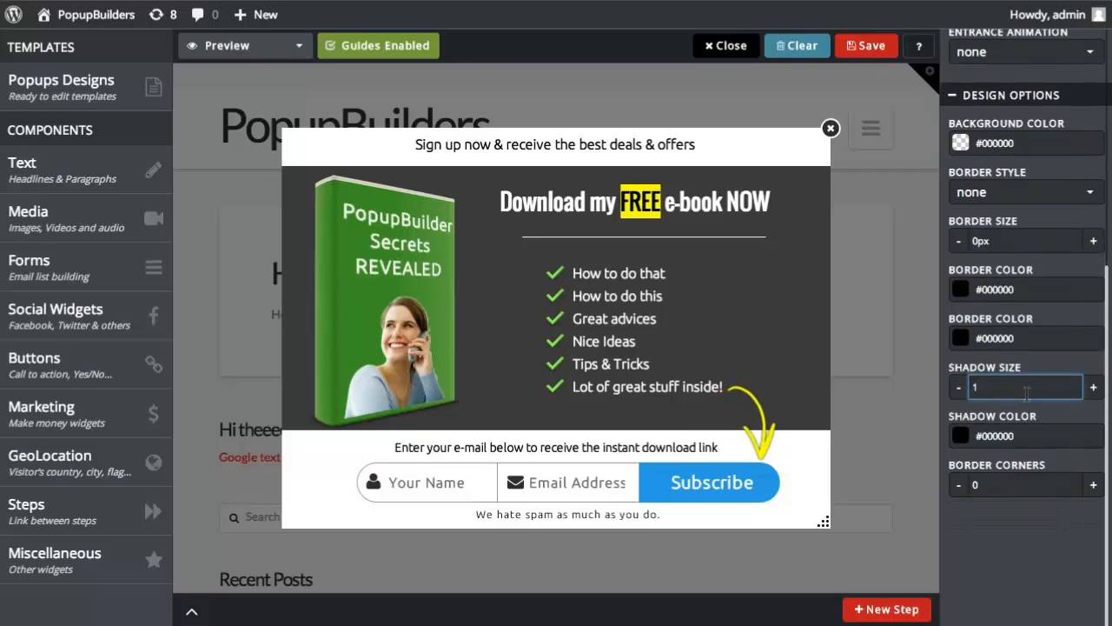
pyautogui.click(880, 521)
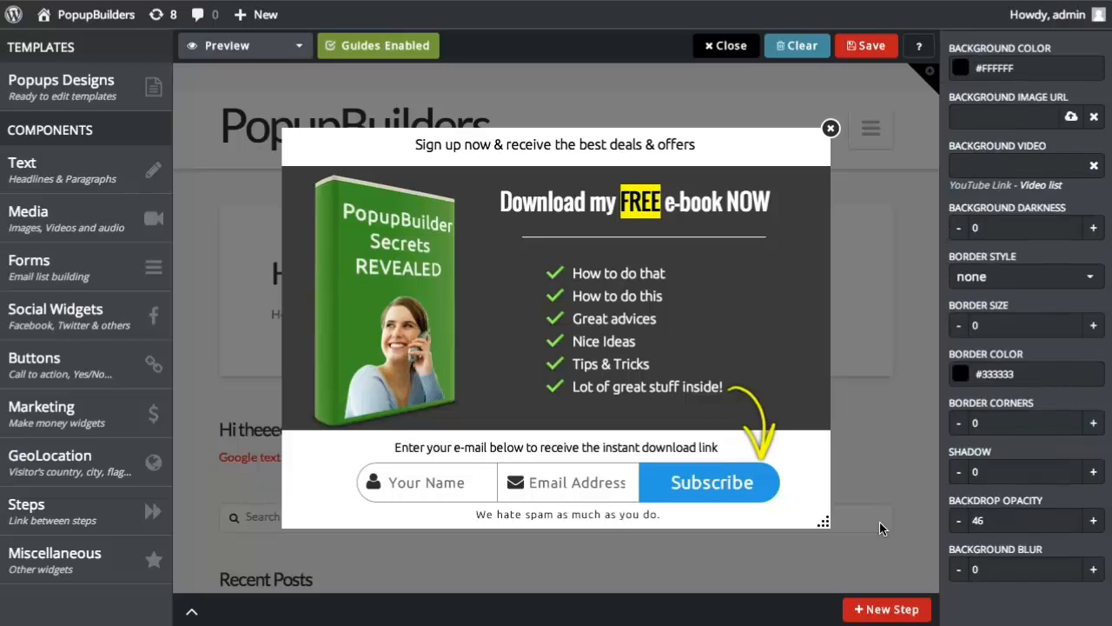
# - Change the opt-in form's button background color to green, about #3fbf45
pyautogui.click(695, 495)
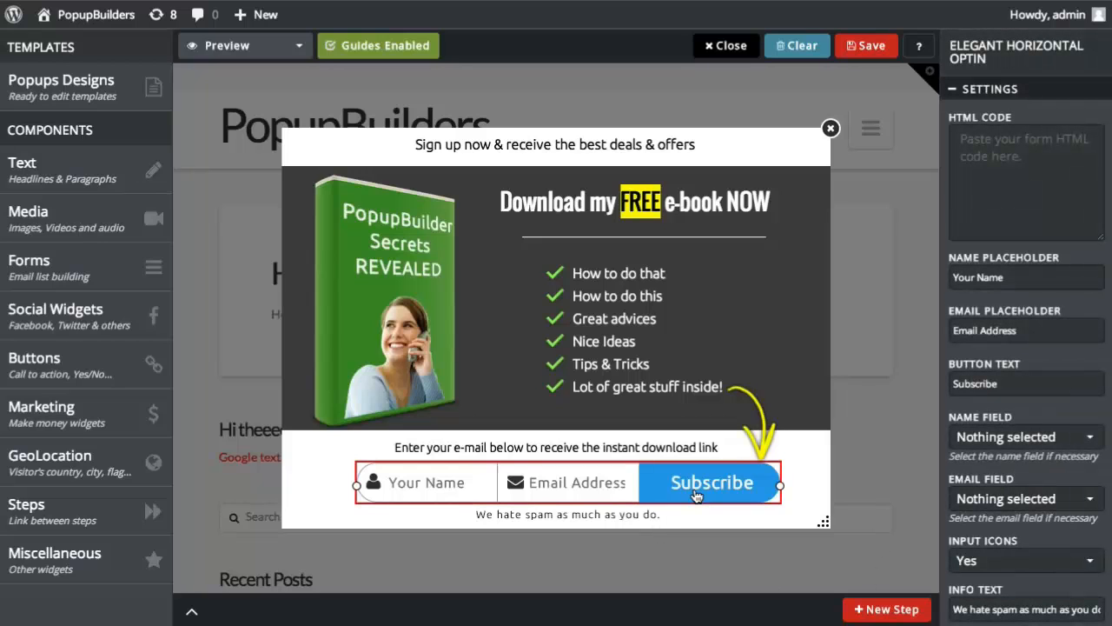
pyautogui.scroll(-10, 1025, 348)
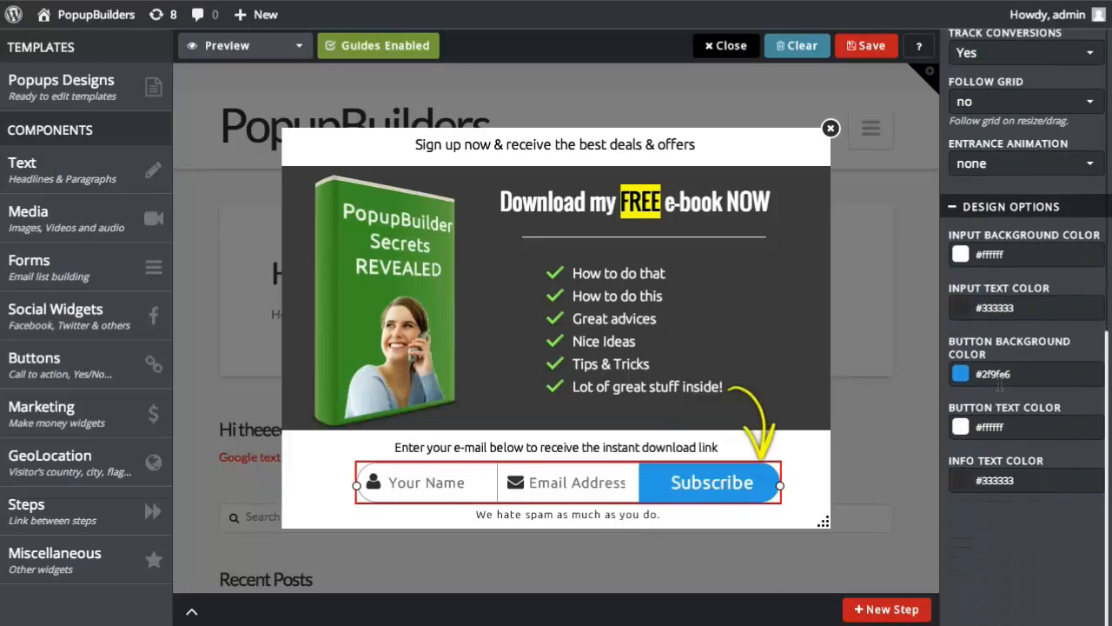
pyautogui.click(1025, 374)
pyautogui.moveTo(1070, 452); pyautogui.dragTo(1086, 479)
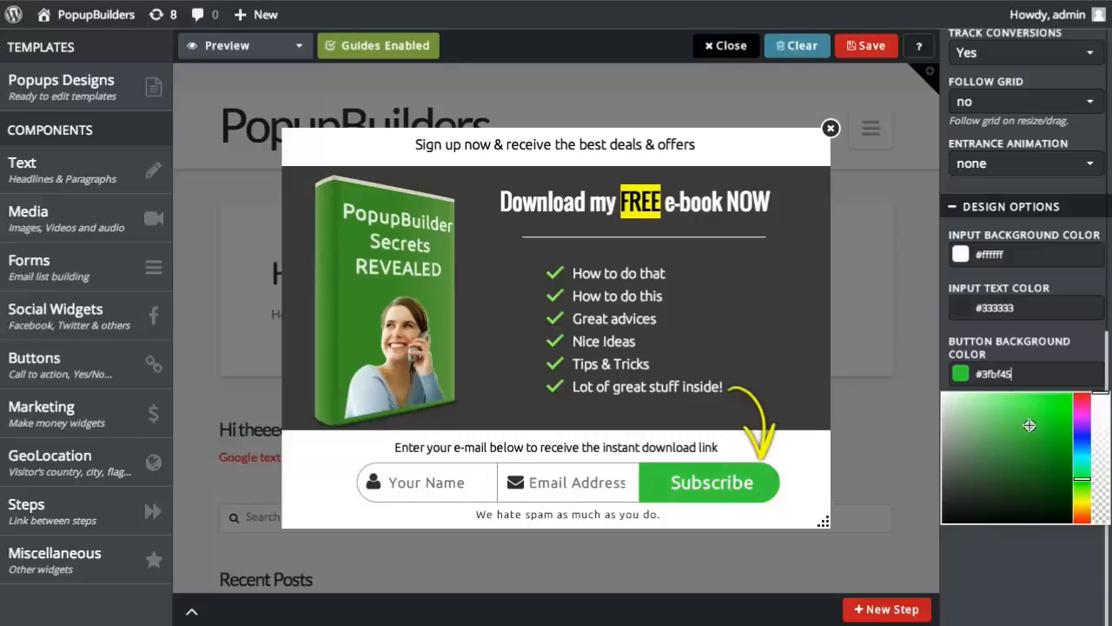
pyautogui.click(833, 474)
# - Extend the dark layer slightly at its upper edge and move the ebook cover down over the layer's lower edge
pyautogui.click(758, 262)
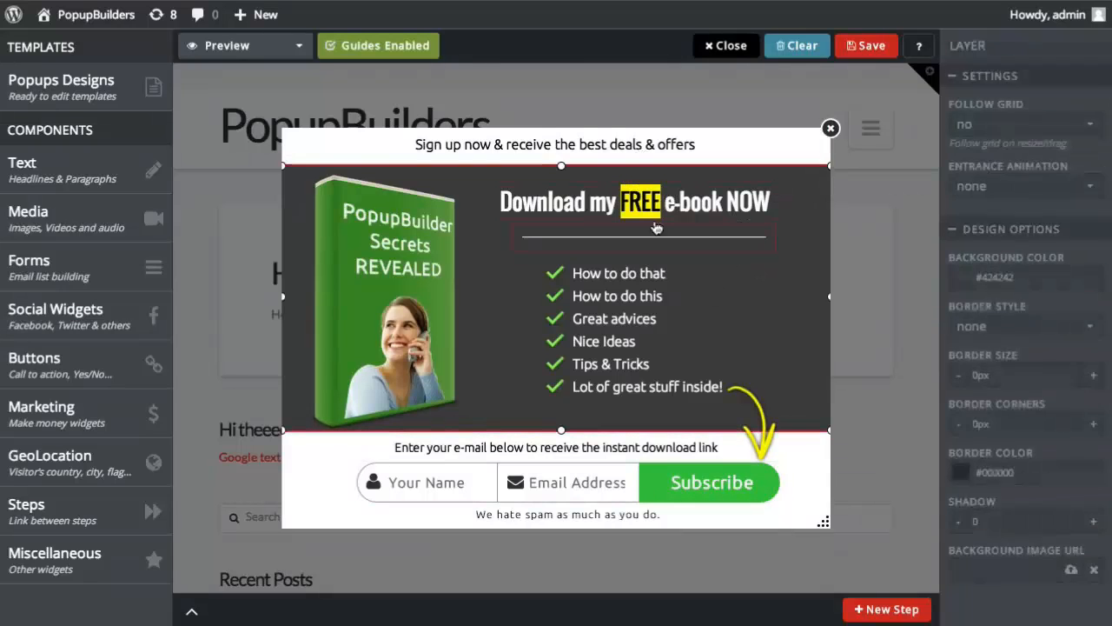
pyautogui.moveTo(563, 164); pyautogui.dragTo(563, 161)
pyautogui.moveTo(440, 356); pyautogui.dragTo(429, 378)
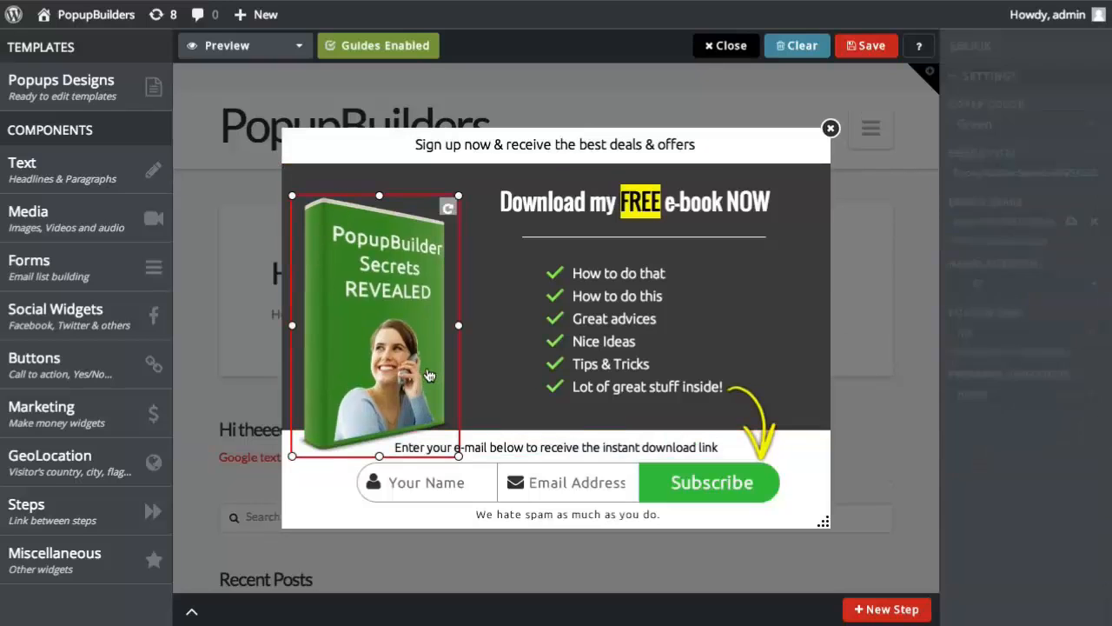
# - Enlarge the ebook cover slightly toward its upper corner and check the popup in the desktop, tablet and mobile previews
pyautogui.moveTo(459, 195); pyautogui.dragTo(476, 169)
pyautogui.click(278, 51)
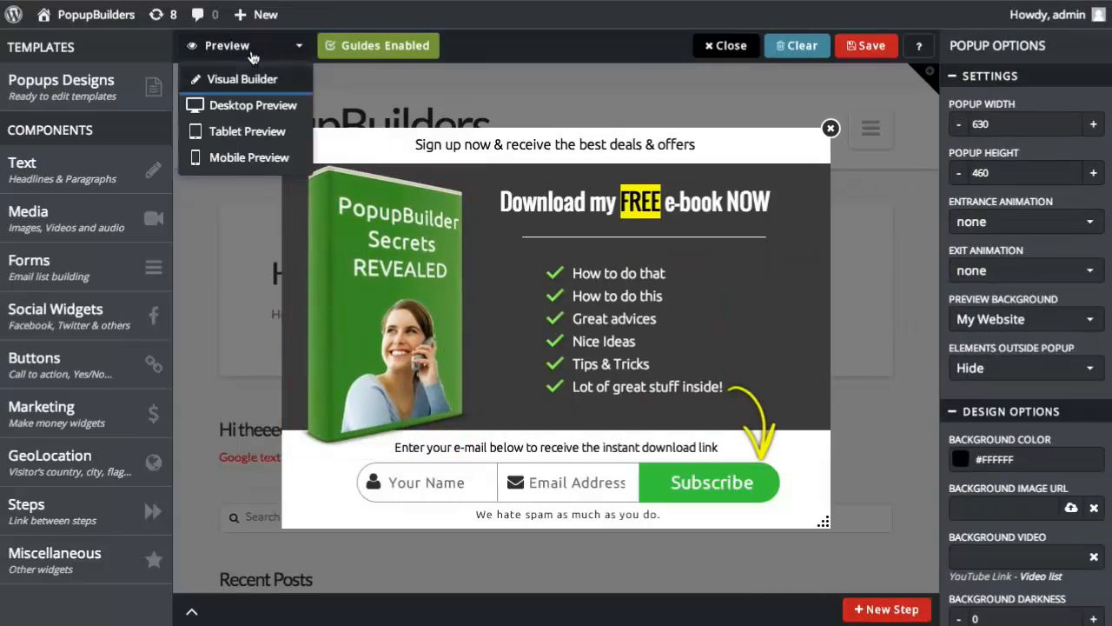
pyautogui.click(229, 117)
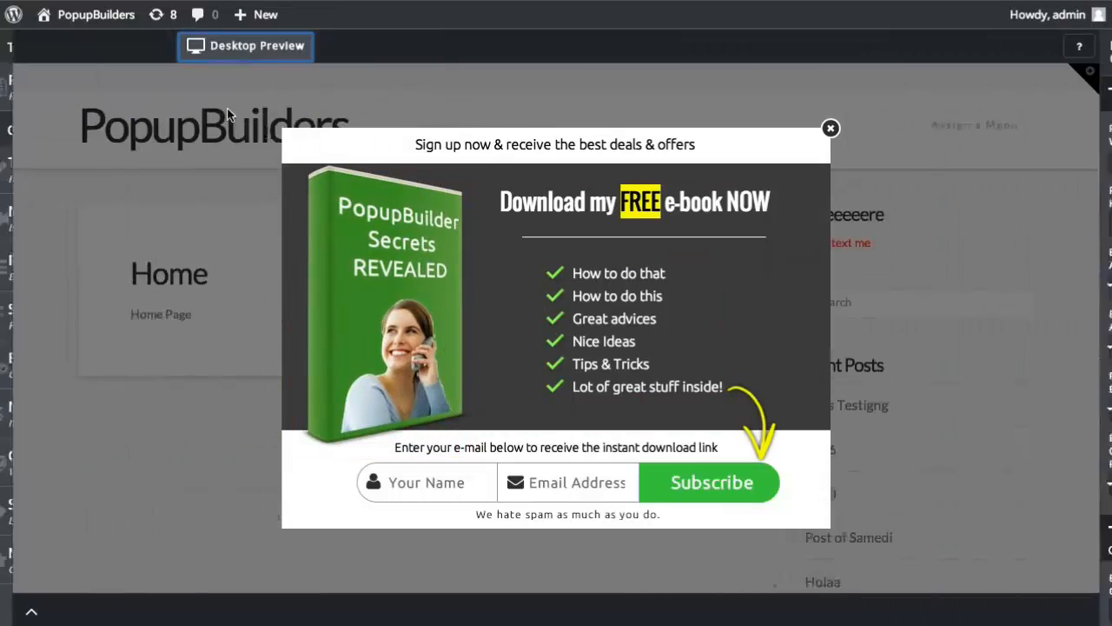
pyautogui.click(238, 47)
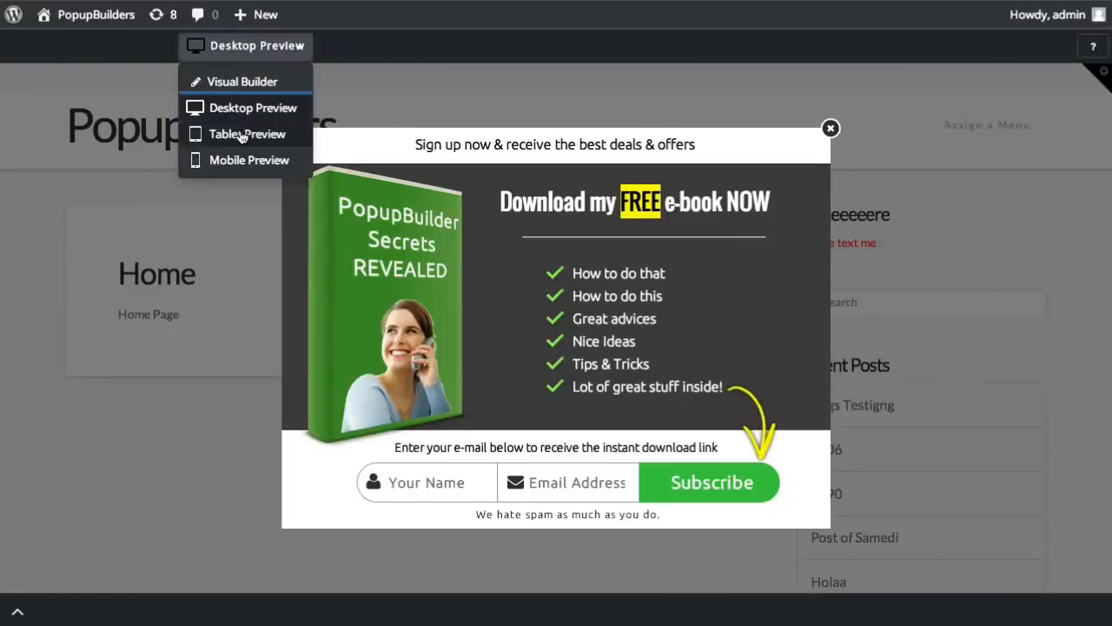
pyautogui.click(242, 135)
pyautogui.click(248, 47)
pyautogui.click(244, 162)
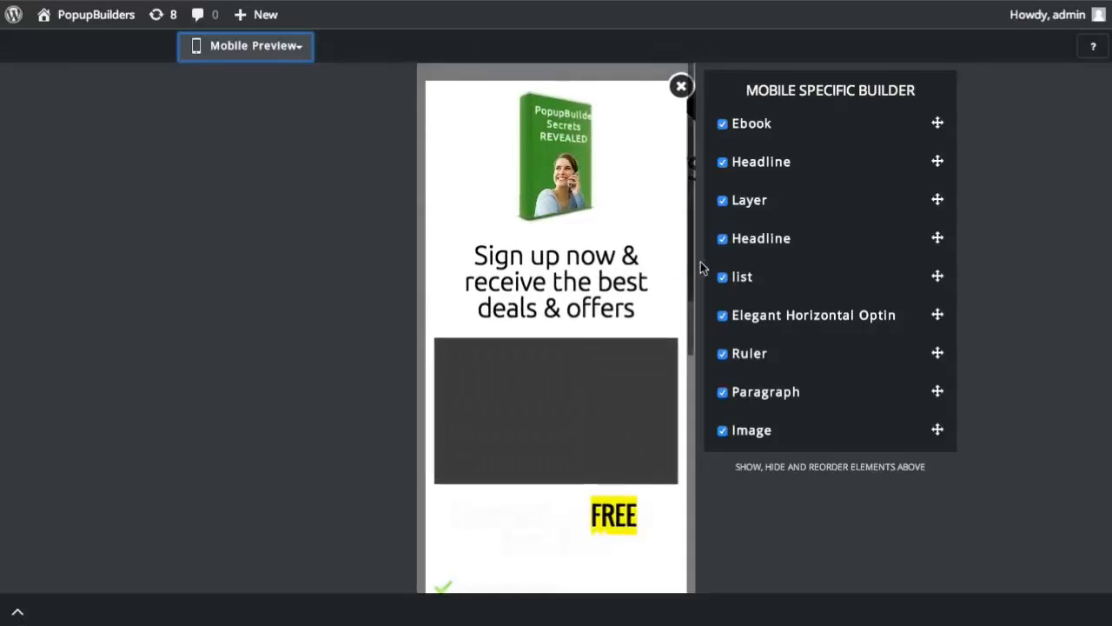
# - Hide the Layer, second Headline, list, Ruler, Paragraph and Image in the mobile version and place the first Headline above the Ebook
pyautogui.click(722, 201)
pyautogui.click(722, 240)
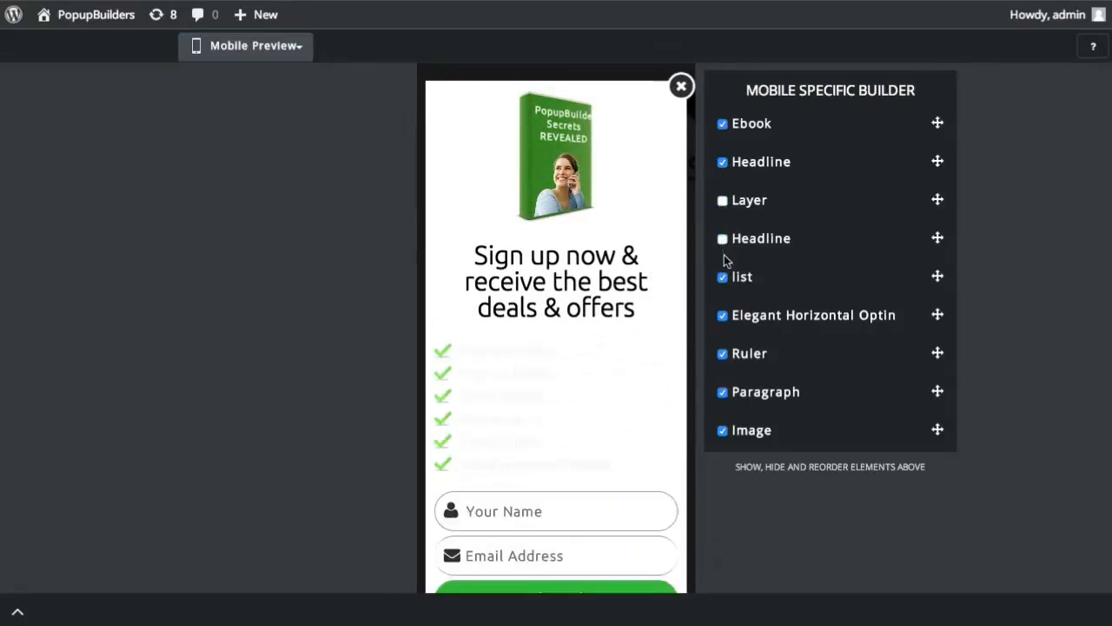
pyautogui.click(722, 277)
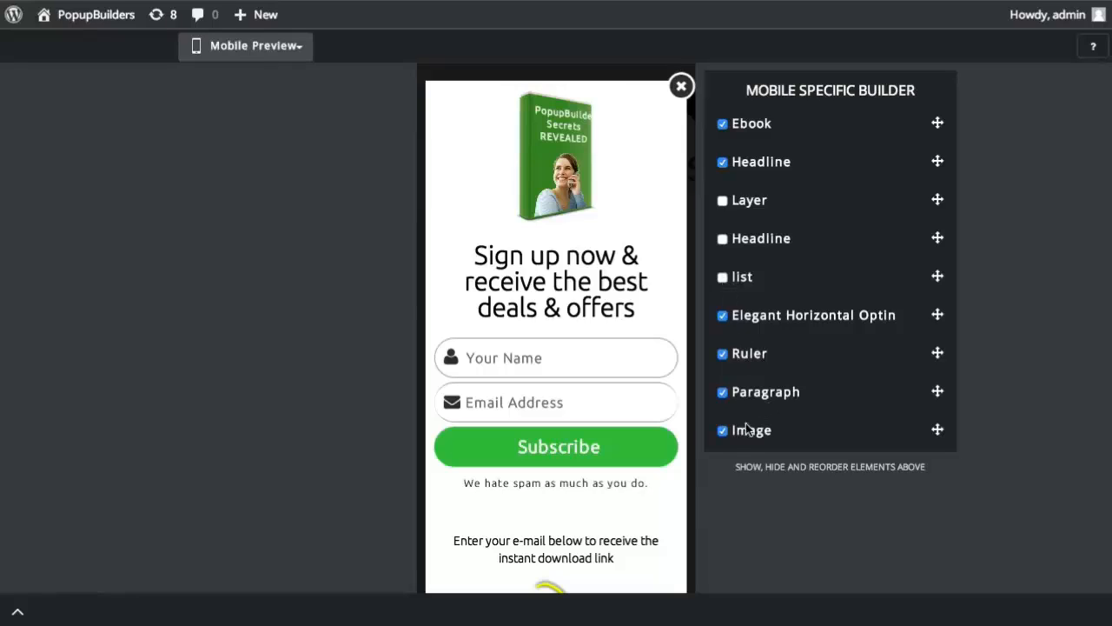
pyautogui.click(724, 395)
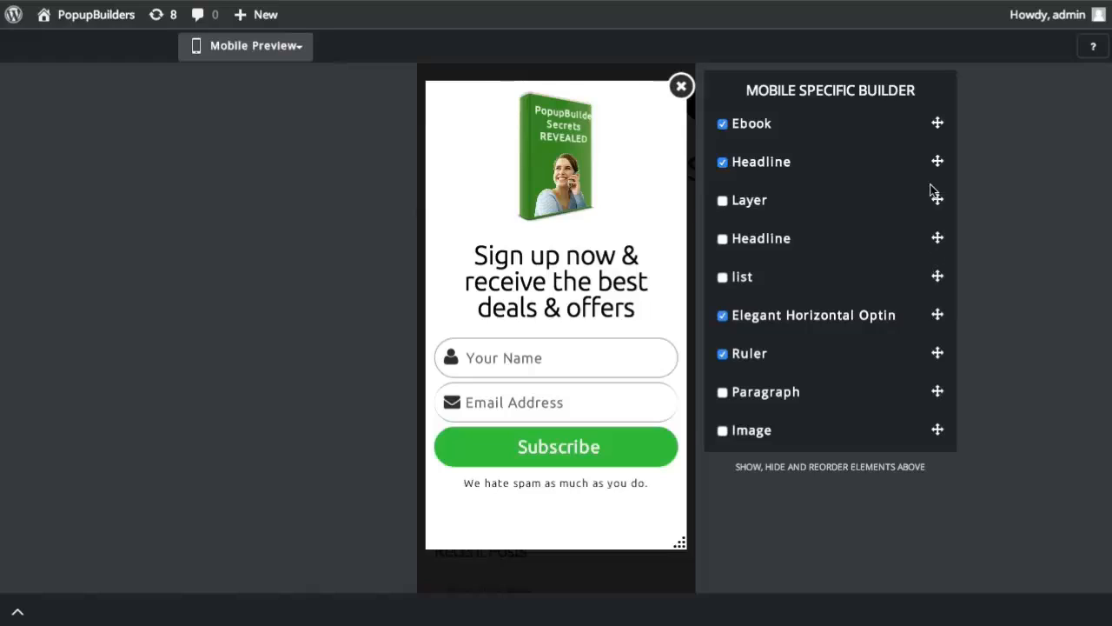
pyautogui.moveTo(937, 161); pyautogui.dragTo(935, 119)
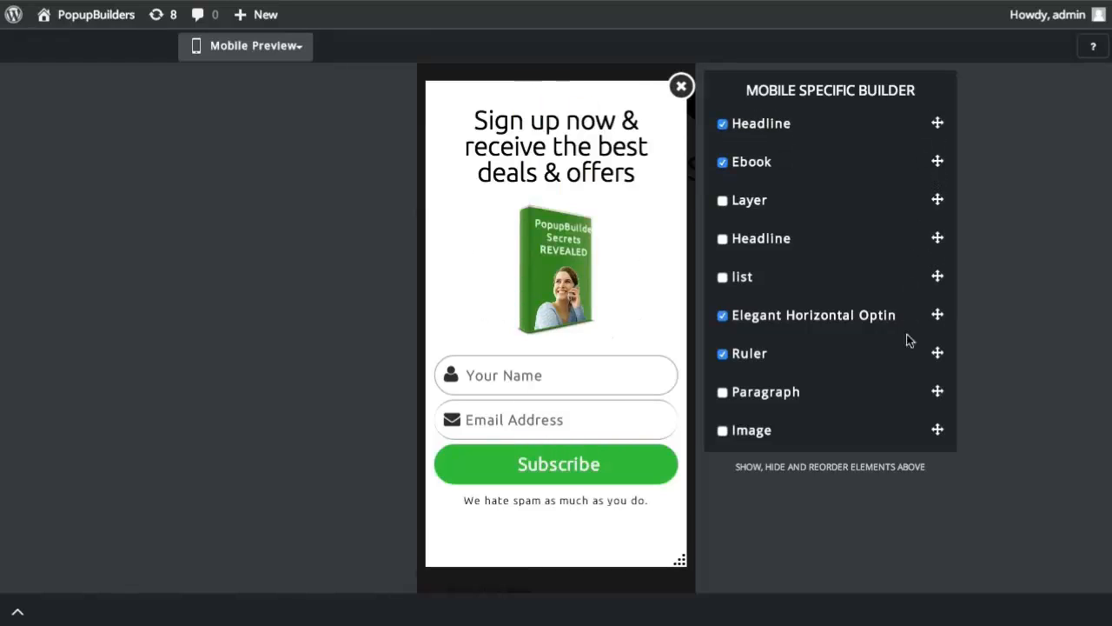
pyautogui.click(723, 354)
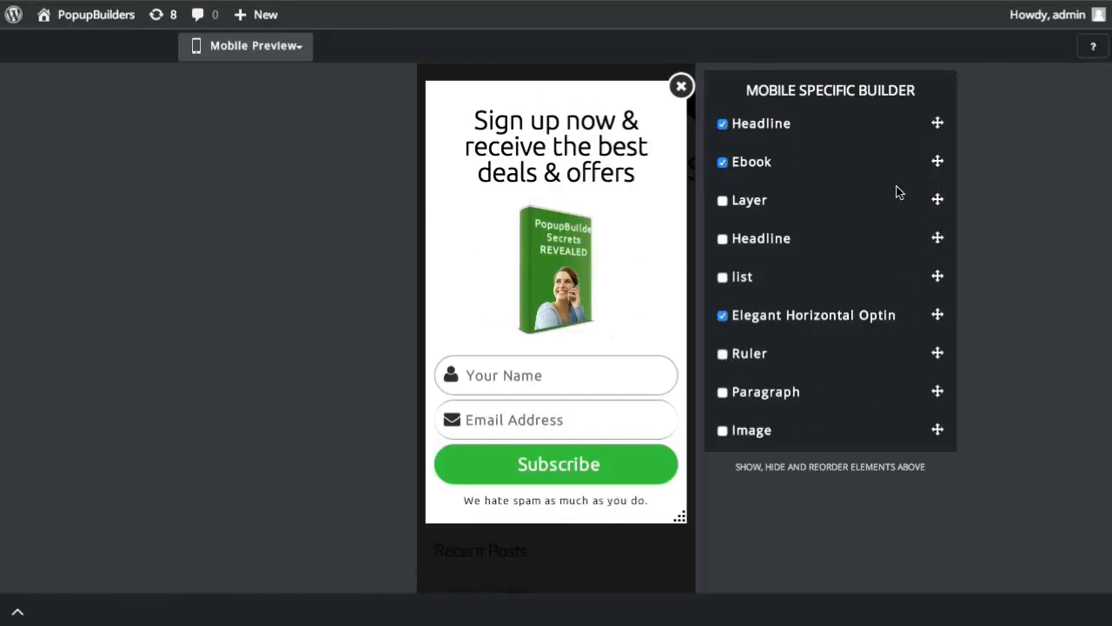
# - Try showing the Paragraph above the opt-in form and below the Headline in the mobile version, and hide it again
pyautogui.click(724, 394)
pyautogui.moveTo(936, 391); pyautogui.dragTo(926, 302)
pyautogui.click(723, 125)
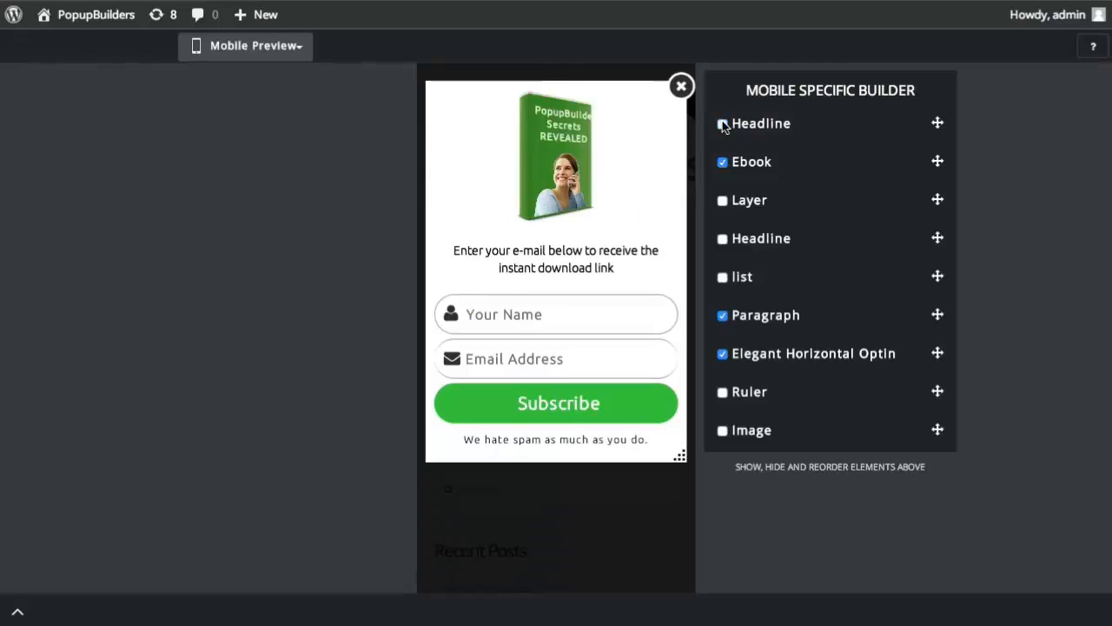
pyautogui.moveTo(938, 313); pyautogui.dragTo(916, 152)
pyautogui.click(723, 125)
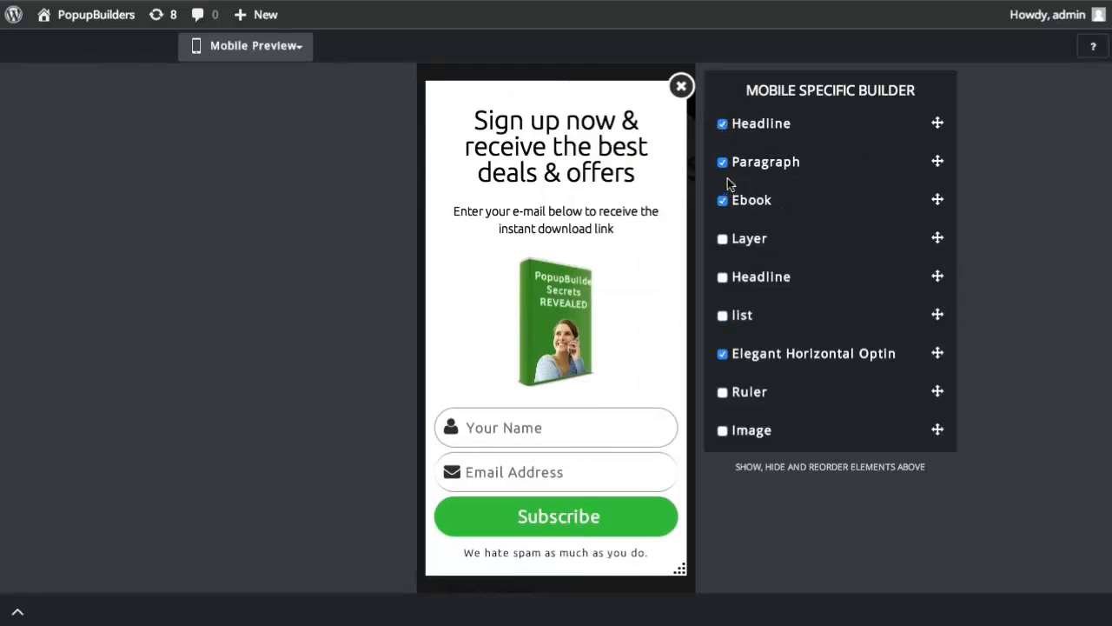
pyautogui.click(723, 163)
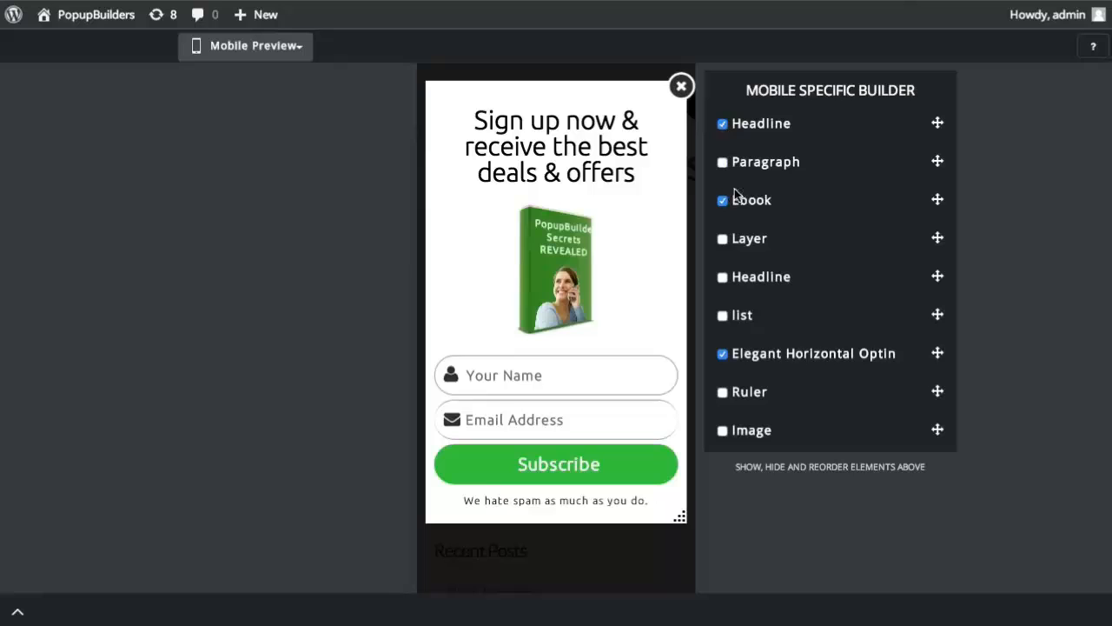
# - Return to the visual builder and duplicate Step 1 of the popup
pyautogui.click(255, 45)
pyautogui.click(275, 90)
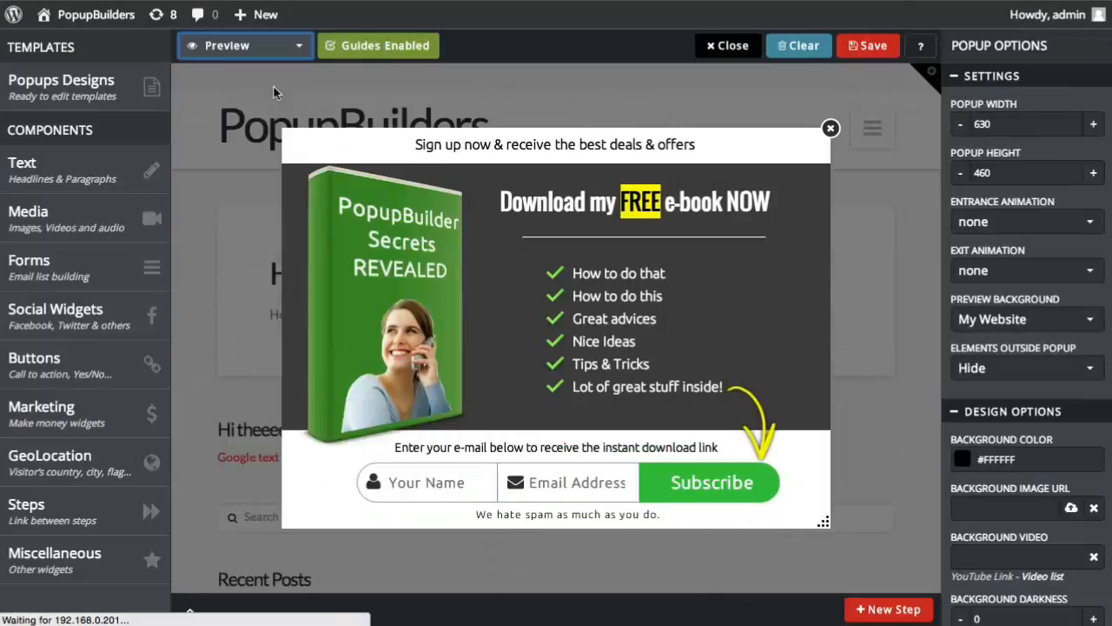
pyautogui.click(747, 209)
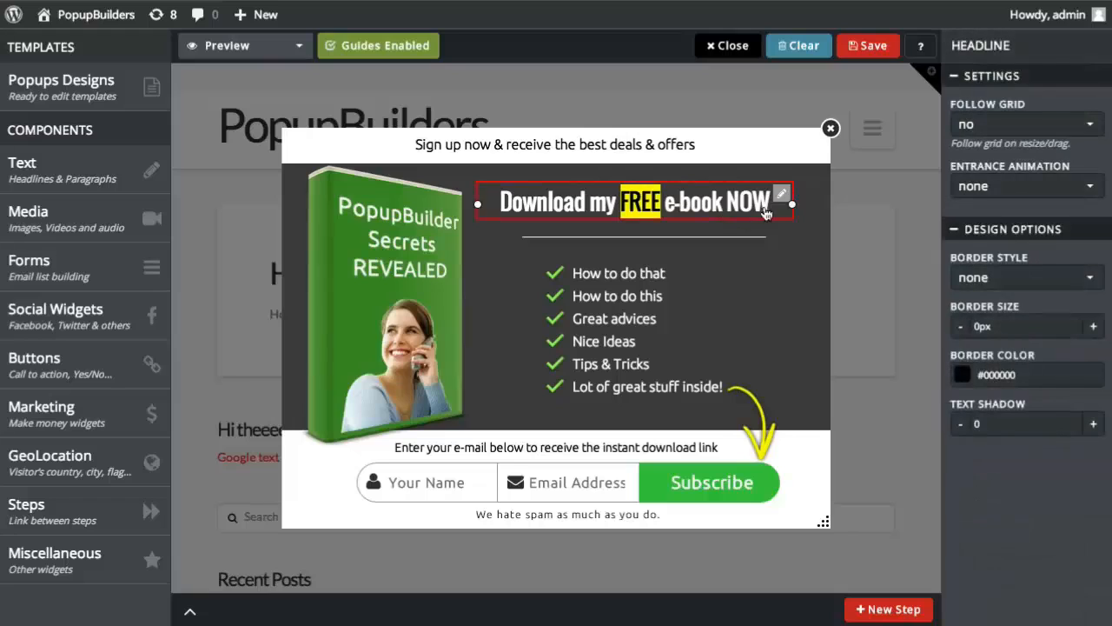
pyautogui.click(878, 327)
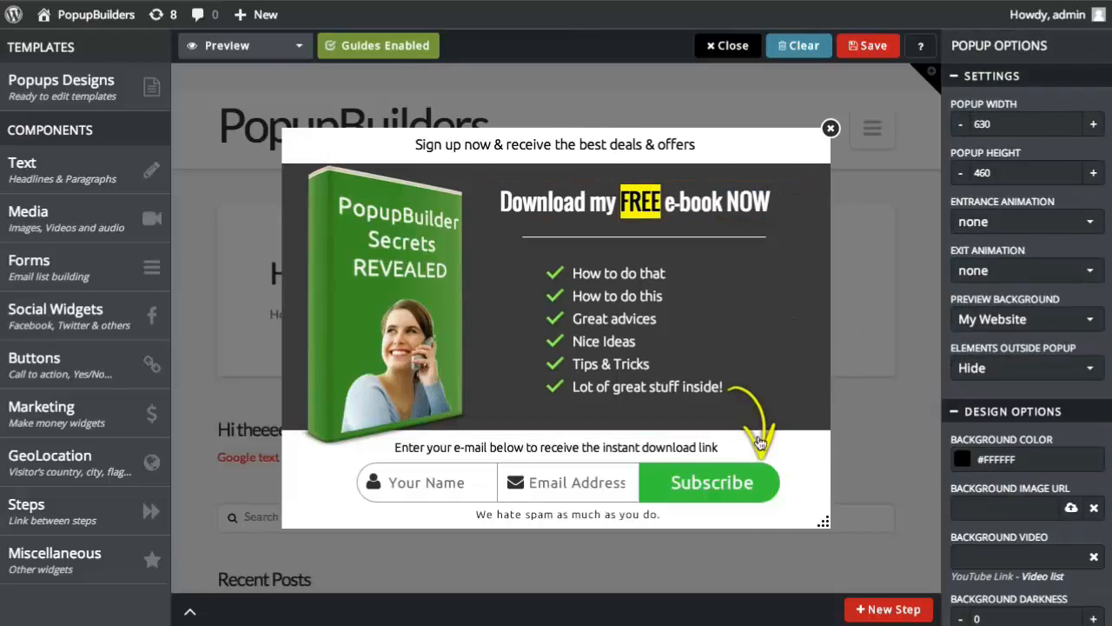
pyautogui.click(759, 609)
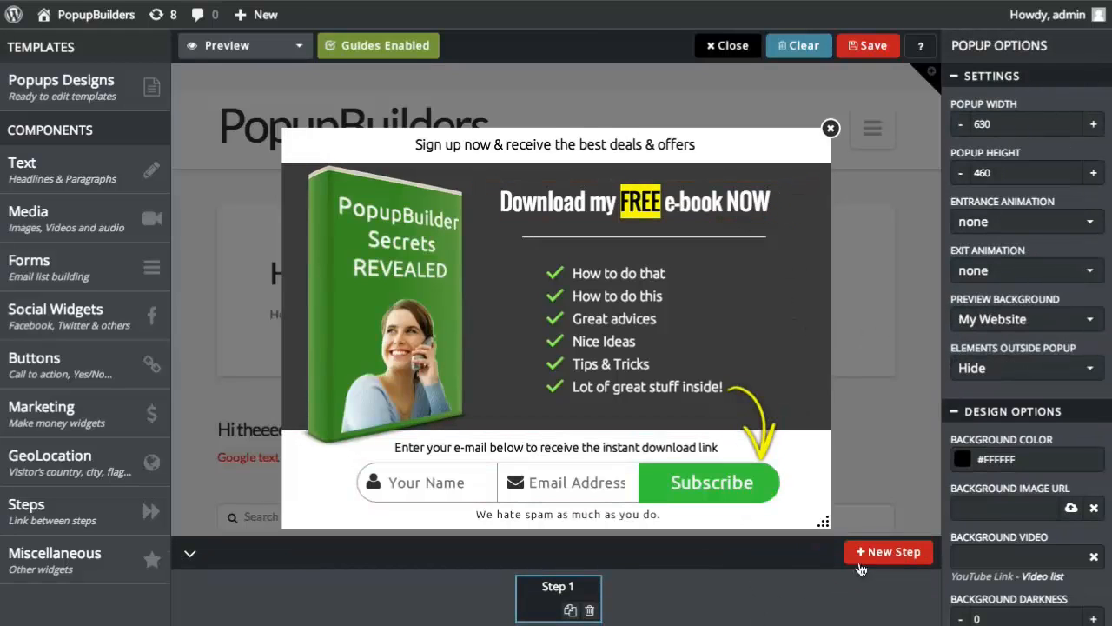
pyautogui.click(570, 610)
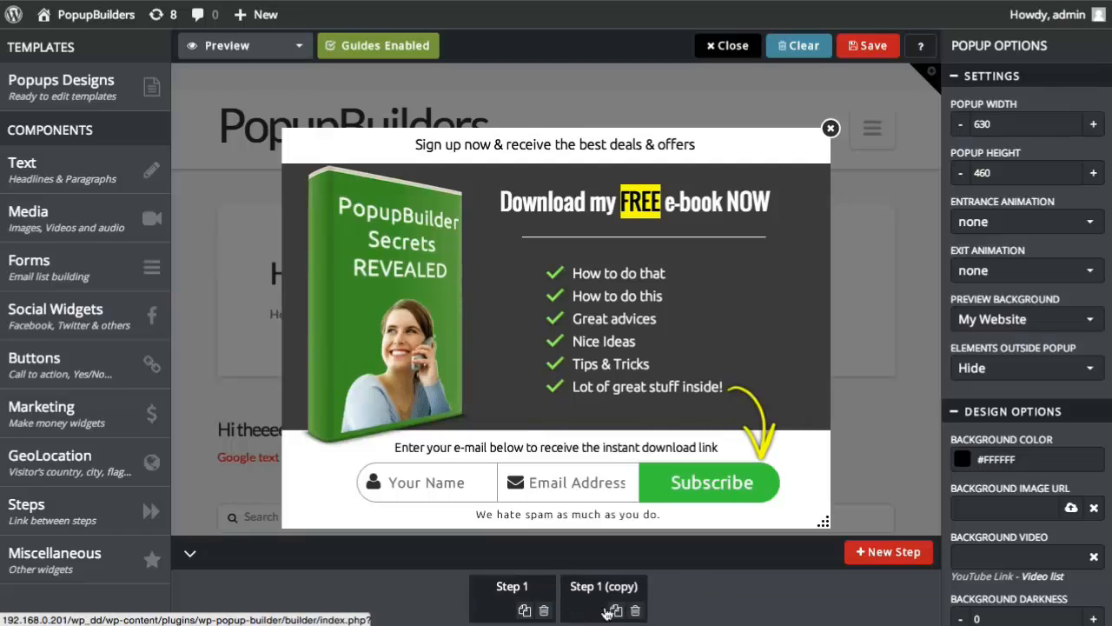
# - Rename the duplicated popup step as Optin form
pyautogui.doubleClick(622, 594)
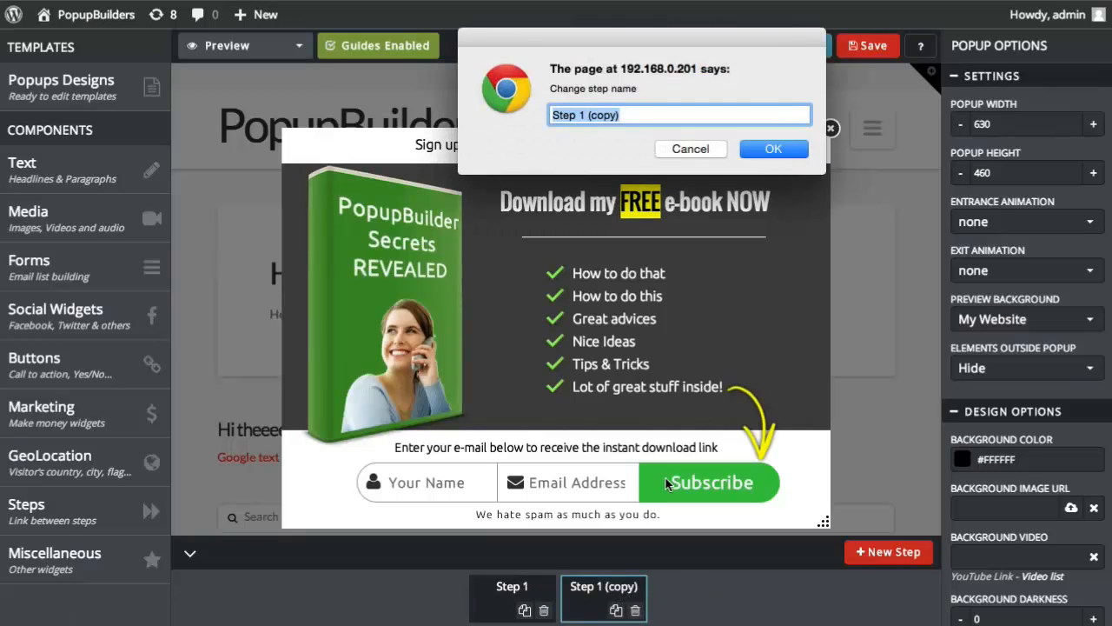
pyautogui.write('OK')
pyautogui.press('Return')
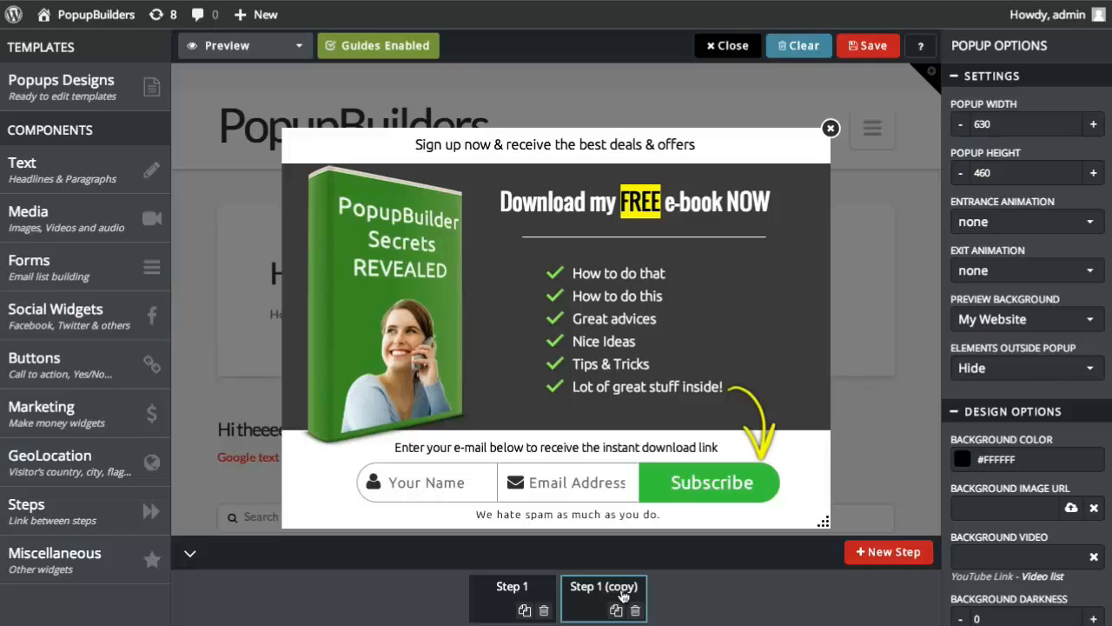
pyautogui.doubleClick(622, 594)
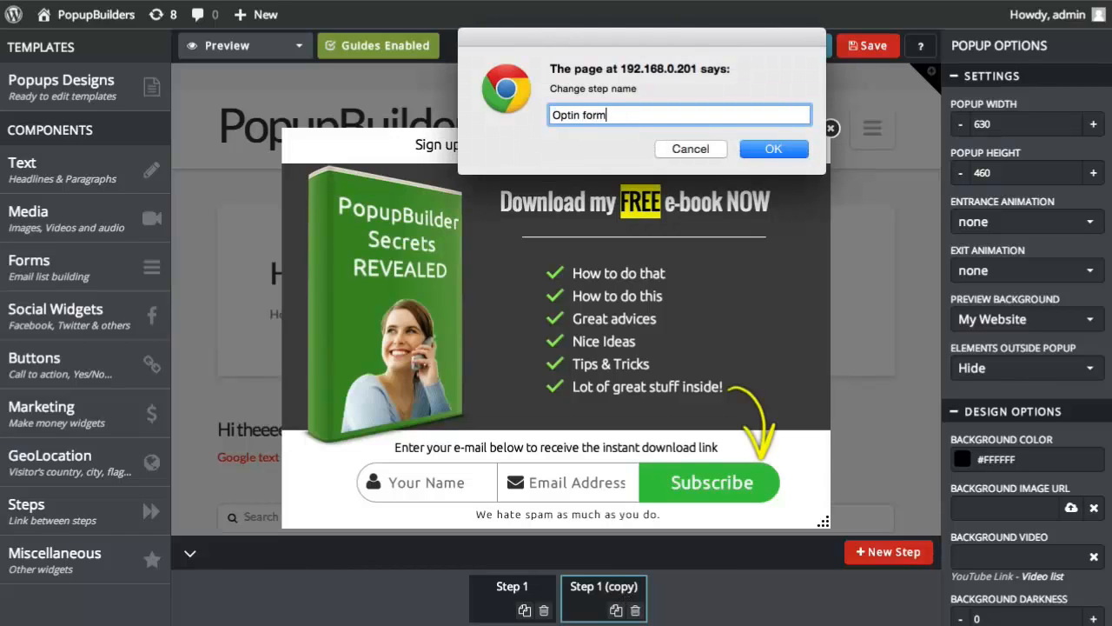
pyautogui.press('Return')
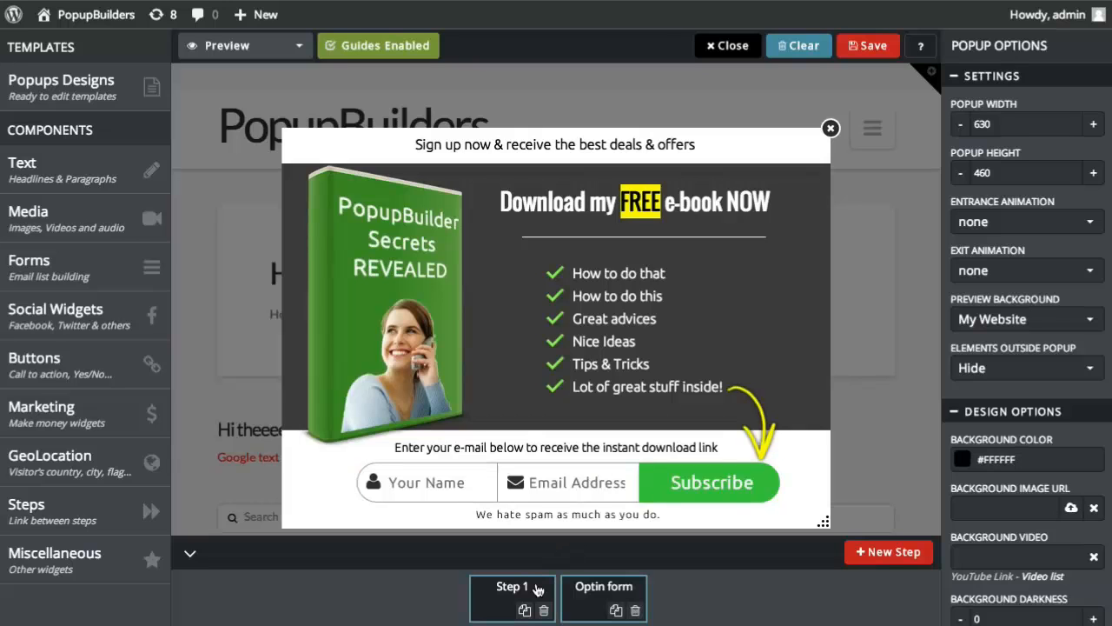
# - Delete the e-mail instruction paragraph, the opt-in form and the yellow arrow from Step 1
pyautogui.click(628, 450)
pyautogui.rightClick(628, 451)
pyautogui.click(671, 560)
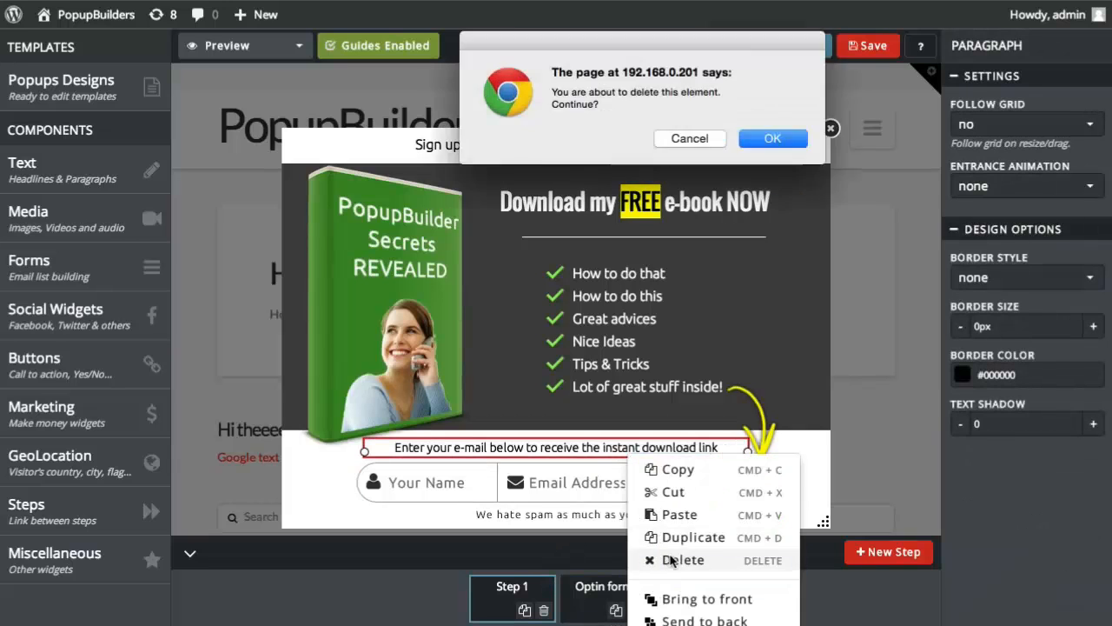
pyautogui.press('Return')
pyautogui.rightClick(584, 479)
pyautogui.click(643, 586)
pyautogui.press('Return')
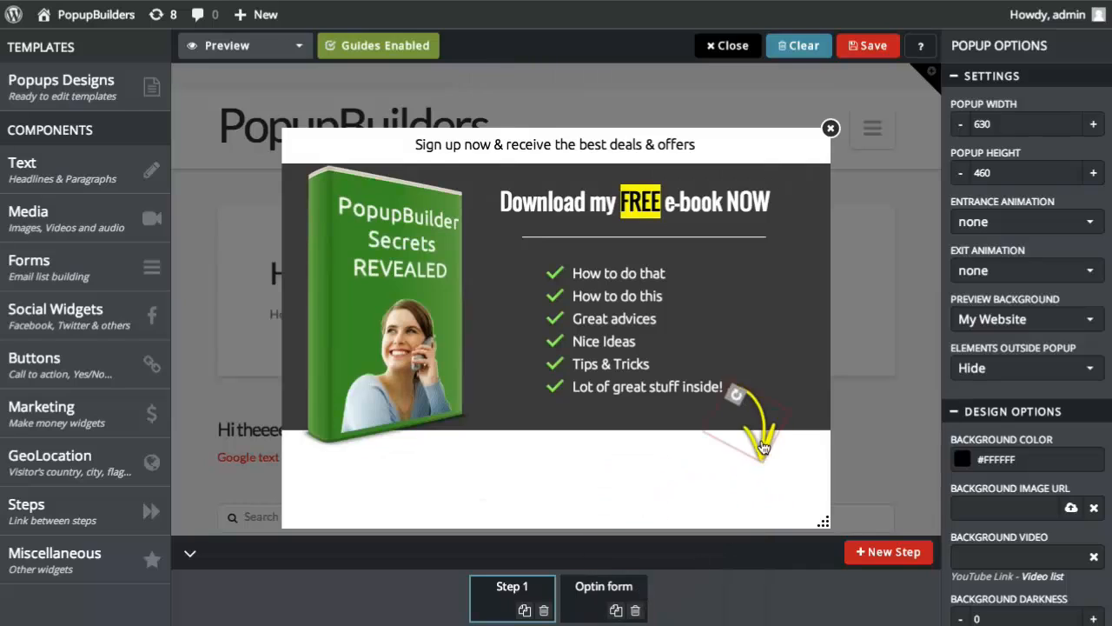
pyautogui.click(763, 447)
pyautogui.press('Delete')
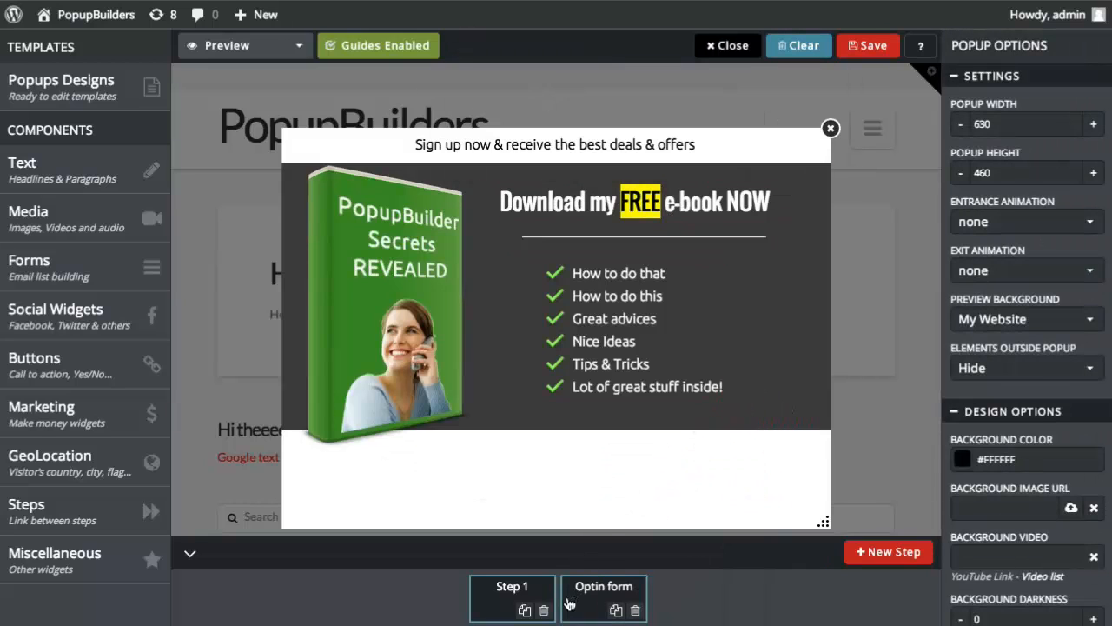
# - View the Optin form step, and add a Go To Step Image element to the lower part of Step 1
pyautogui.click(577, 602)
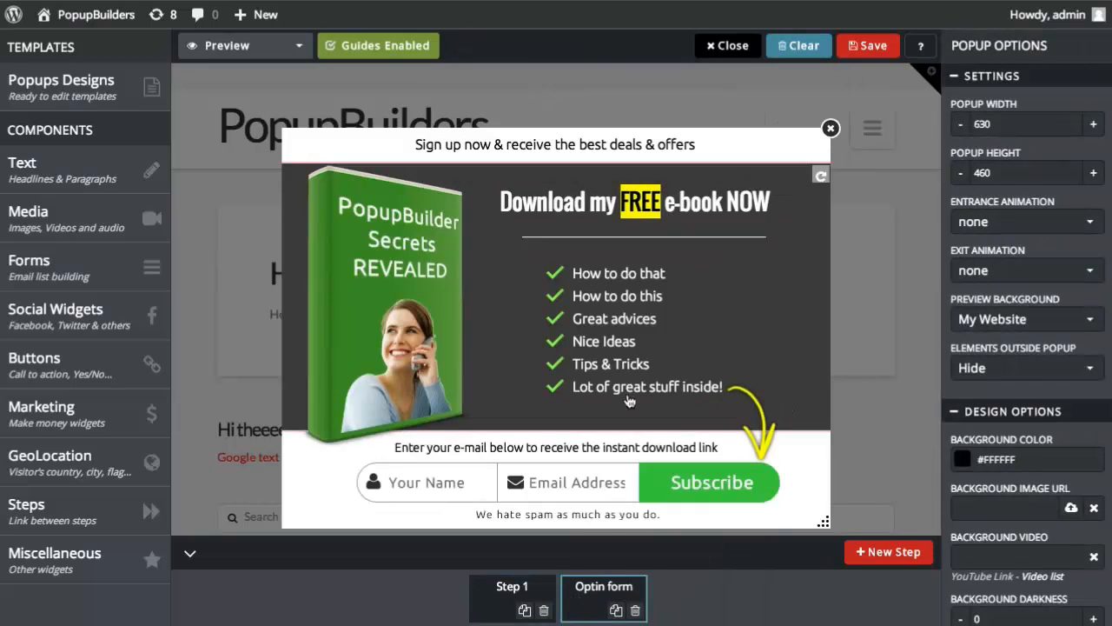
pyautogui.click(536, 591)
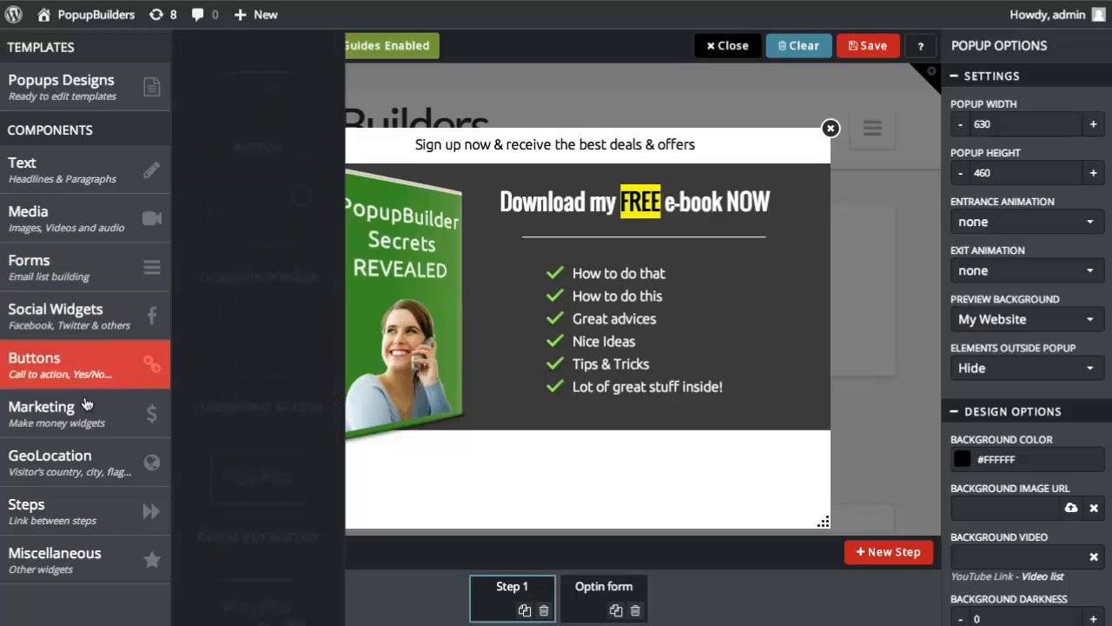
pyautogui.moveTo(87, 511)
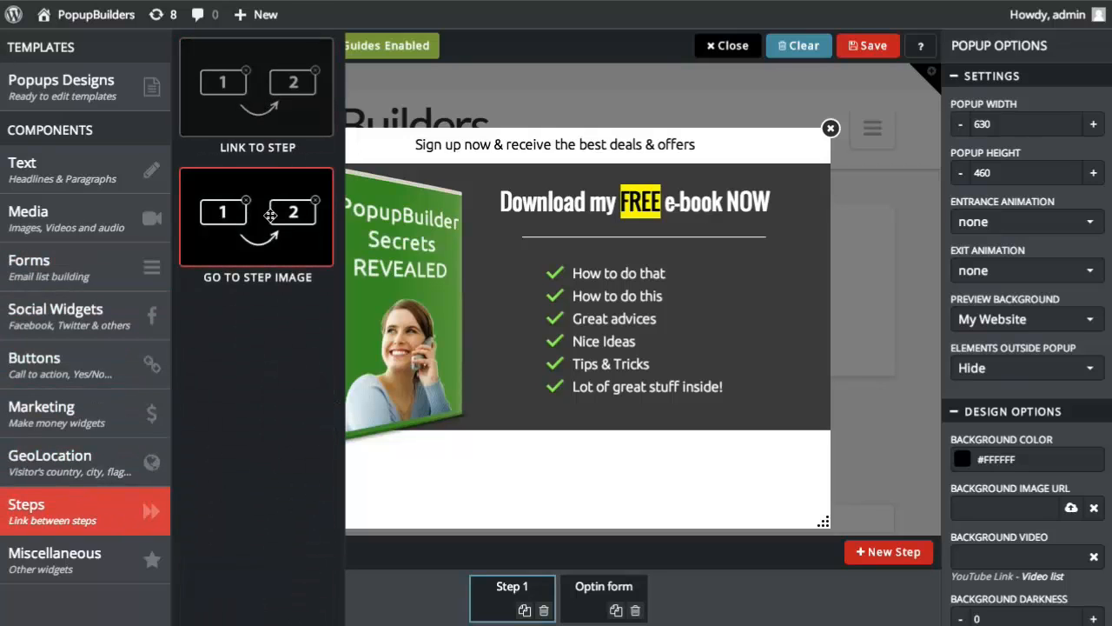
pyautogui.moveTo(271, 215); pyautogui.dragTo(529, 359)
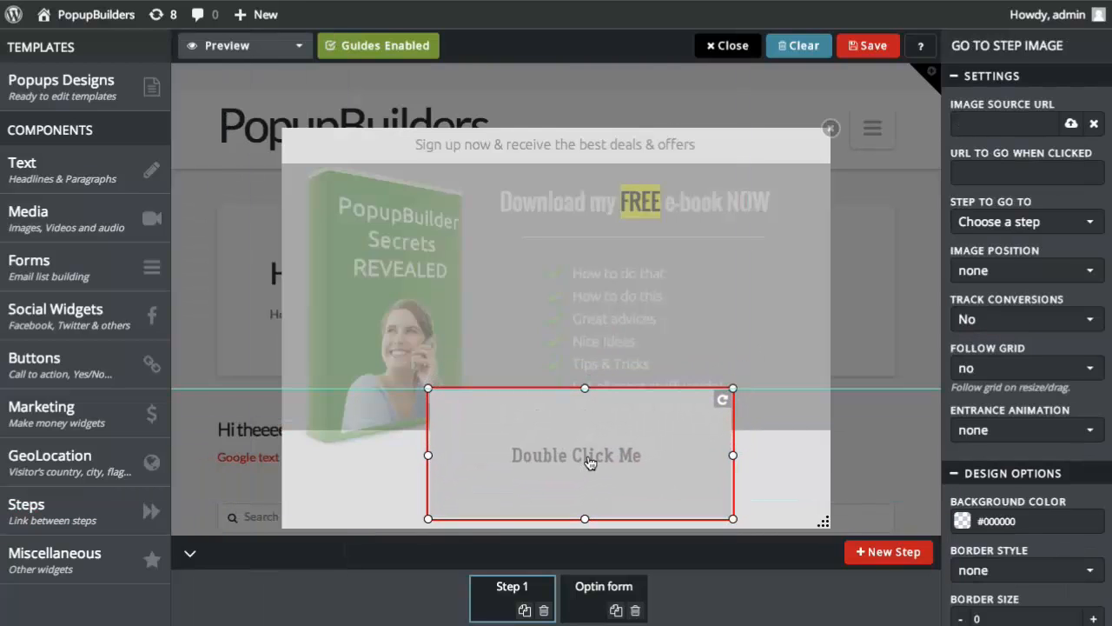
# - Fill the Go To Step Image placeholder with the bright green Download Now image from the library's Buttons category
pyautogui.doubleClick(587, 456)
pyautogui.click(511, 191)
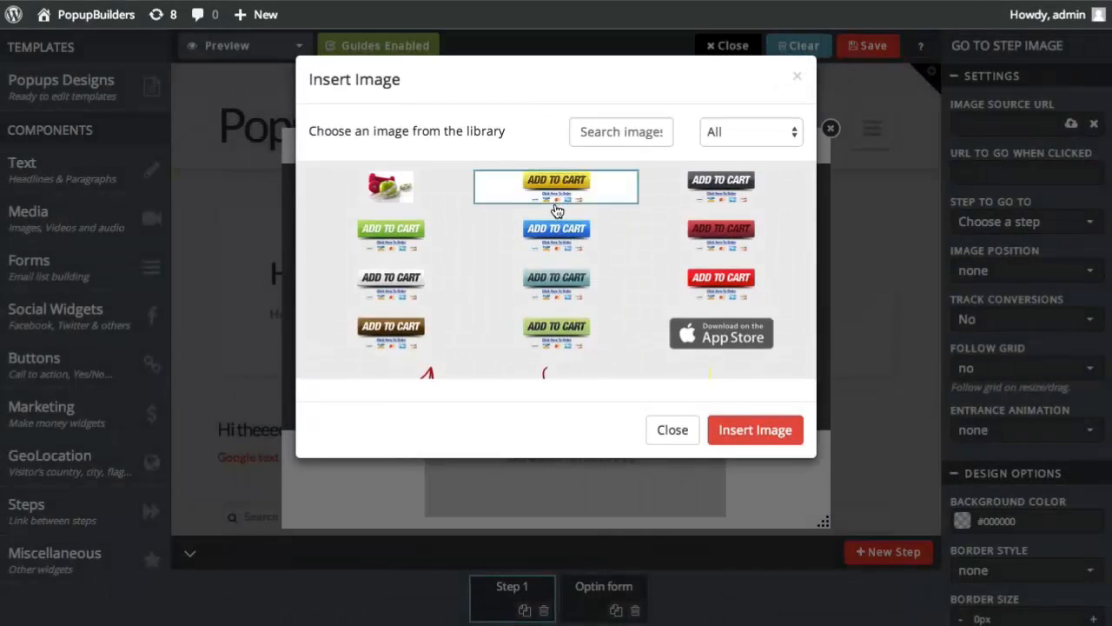
pyautogui.scroll(-5, 625, 247)
pyautogui.scroll(-10, 624, 252)
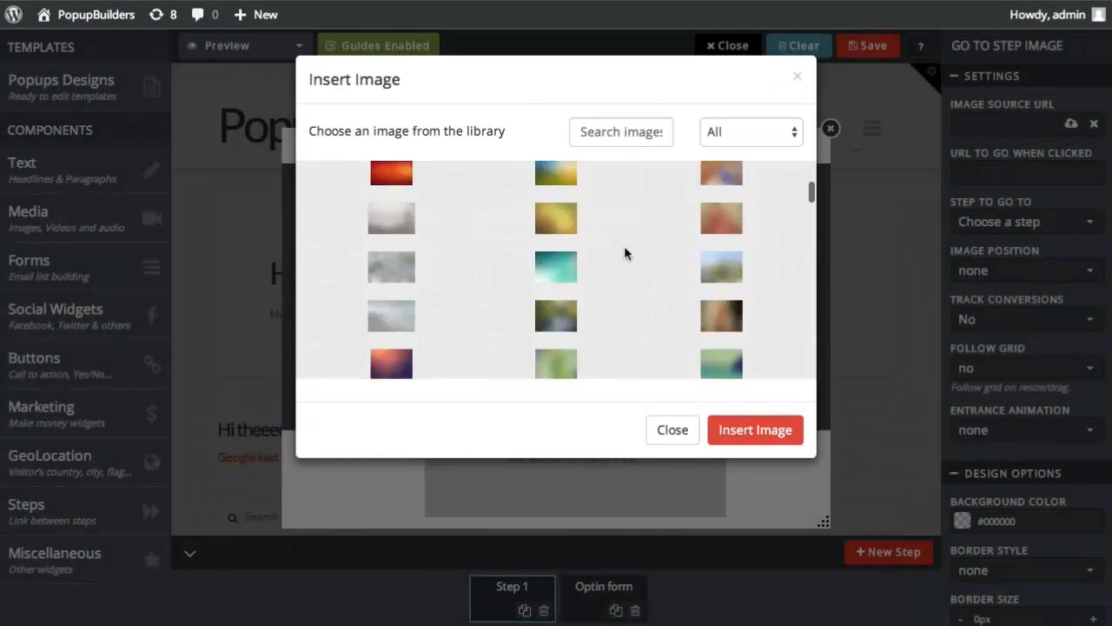
pyautogui.click(727, 135)
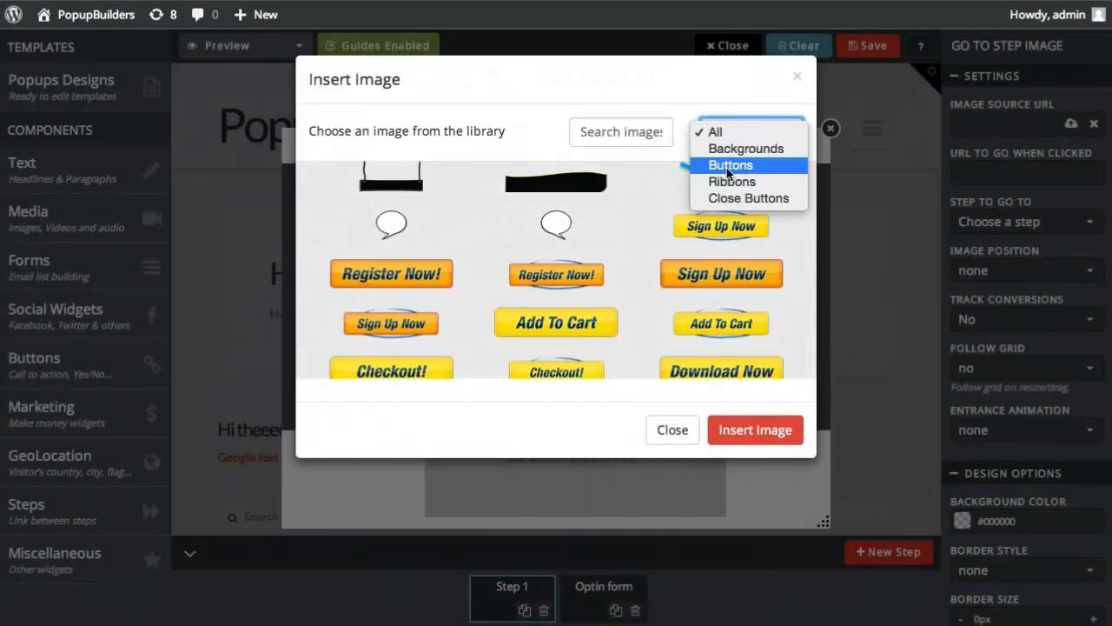
pyautogui.click(730, 165)
pyautogui.scroll(4, 612, 295)
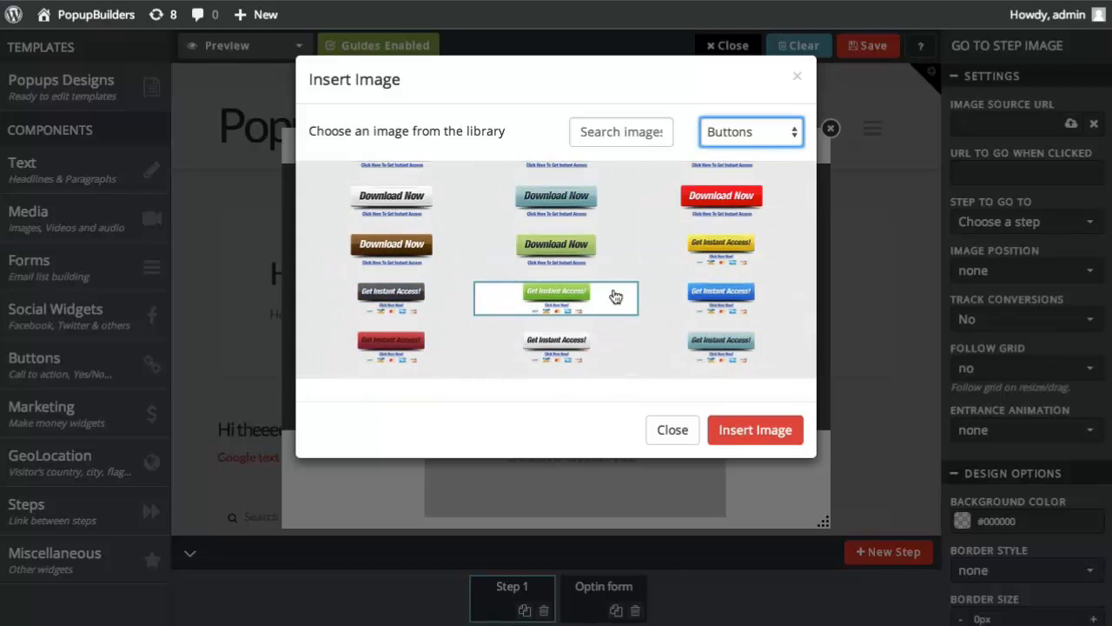
pyautogui.scroll(1, 615, 297)
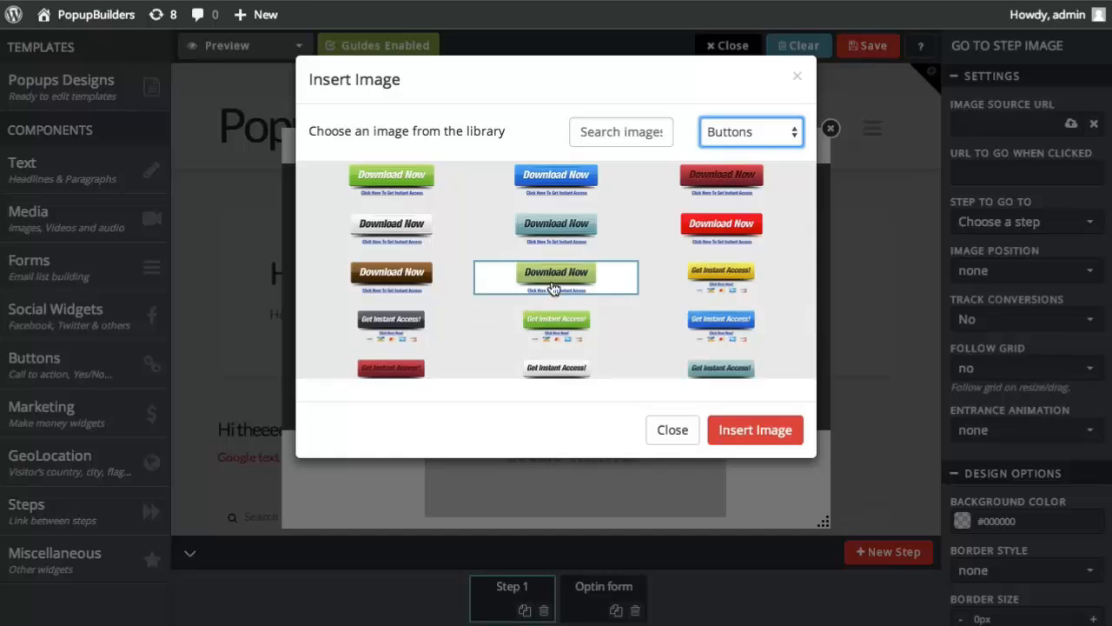
pyautogui.doubleClick(433, 186)
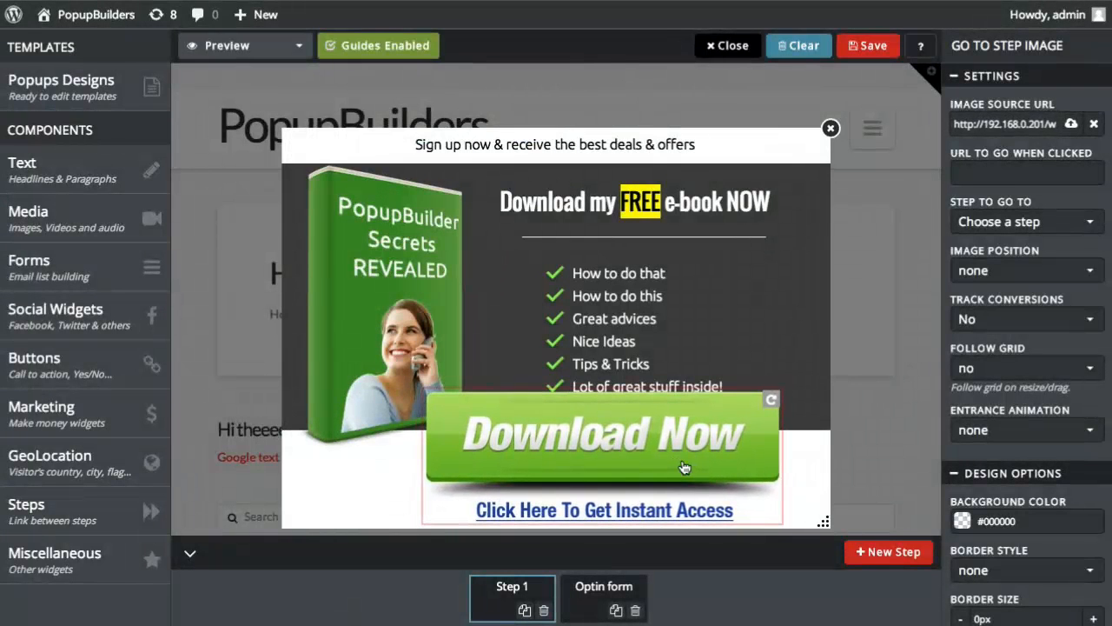
# - Shrink the Download Now image and center it in the white area below the dark layer
pyautogui.click(684, 468)
pyautogui.moveTo(782, 385); pyautogui.dragTo(617, 463)
pyautogui.moveTo(522, 479); pyautogui.dragTo(579, 476)
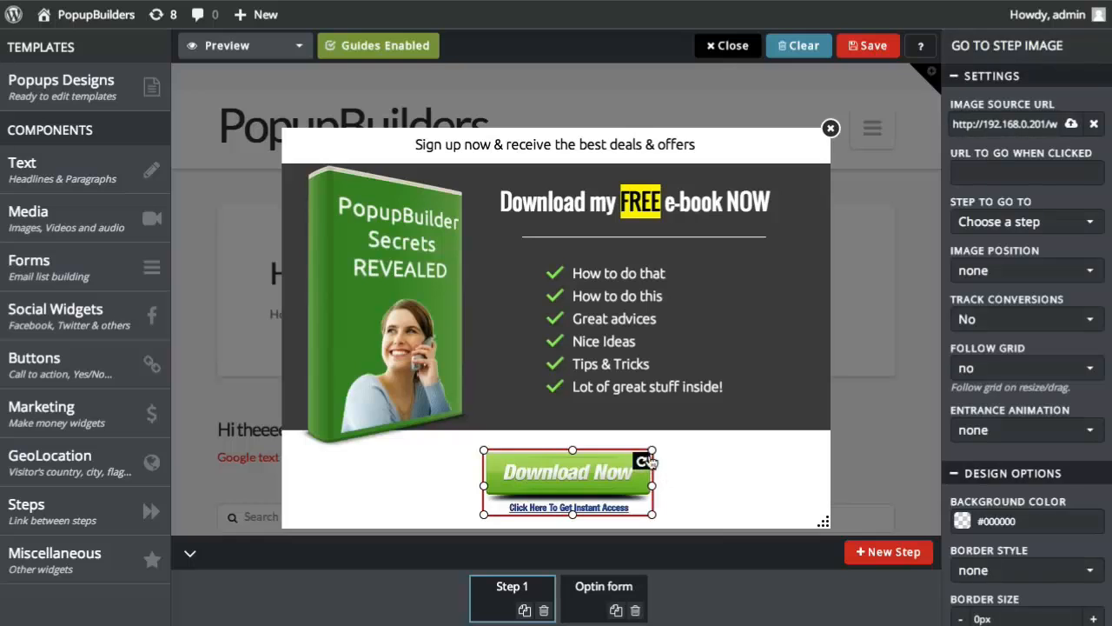
# - Enlarge the Download Now image slightly and set Optin form as its step to go to
pyautogui.moveTo(654, 449); pyautogui.dragTo(629, 469)
pyautogui.click(700, 462)
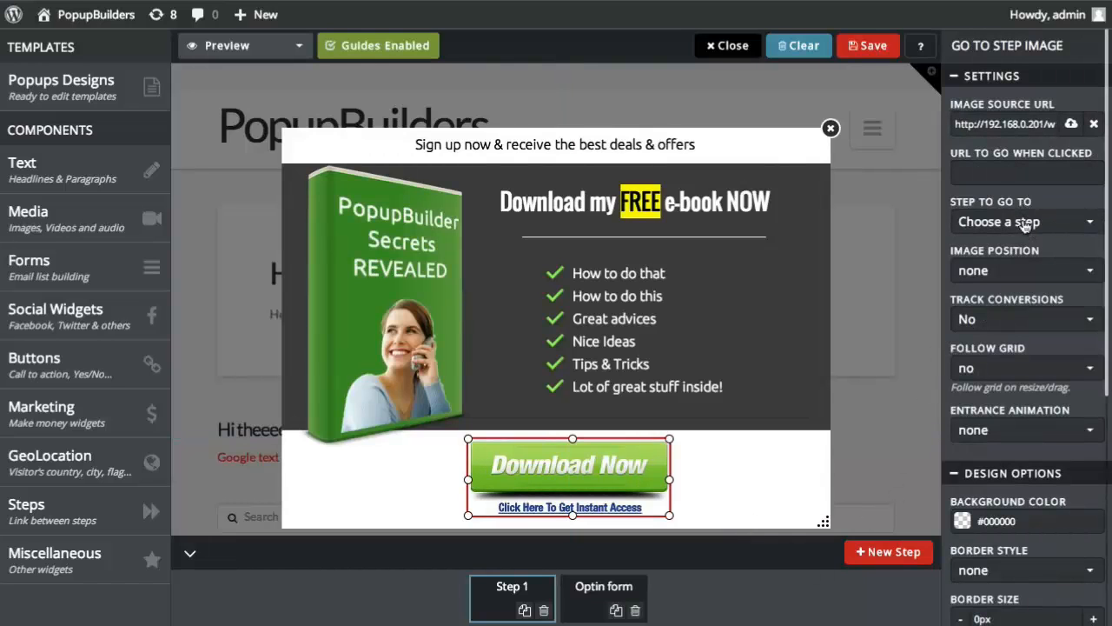
pyautogui.click(1026, 223)
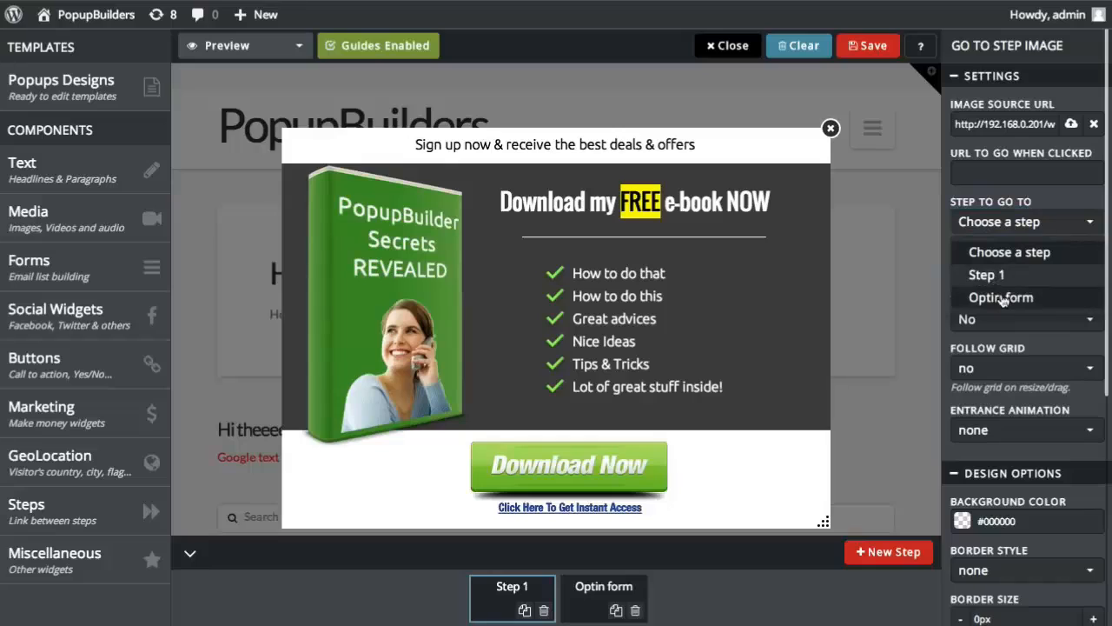
pyautogui.click(995, 298)
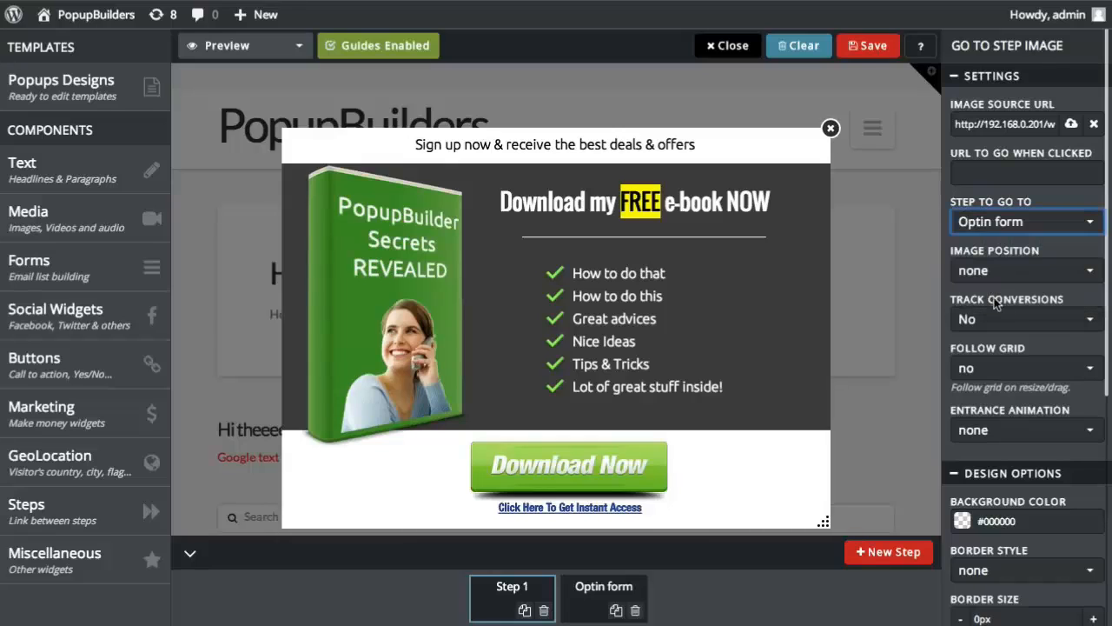
pyautogui.click(914, 325)
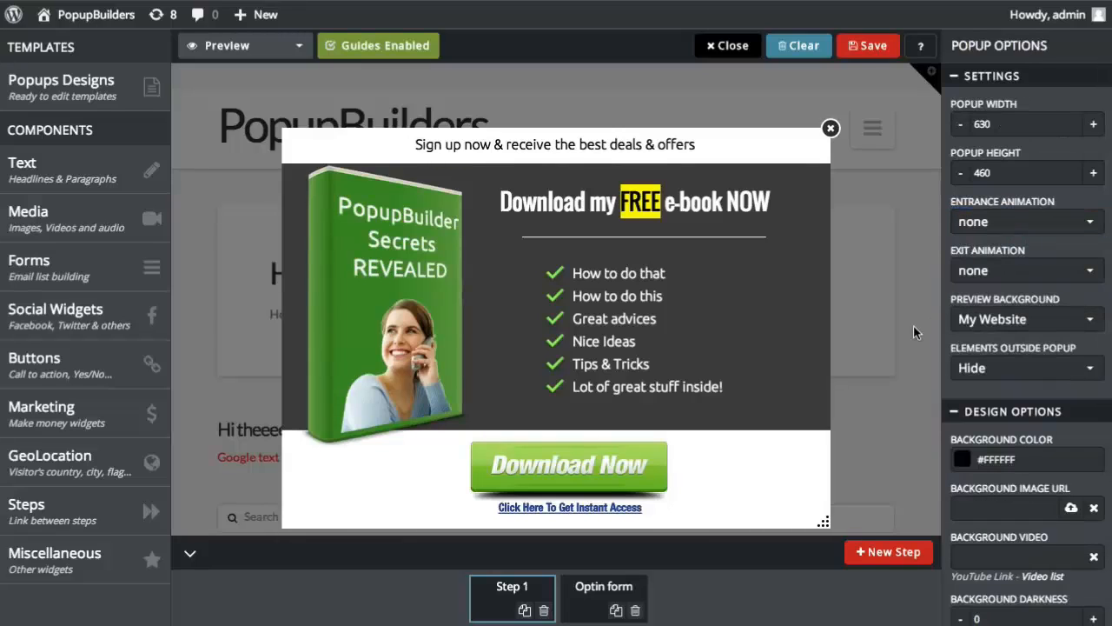
# - In the Optin form step, replace the headline text with "I'm happy you decide to Join"
pyautogui.click(774, 556)
pyautogui.click(766, 610)
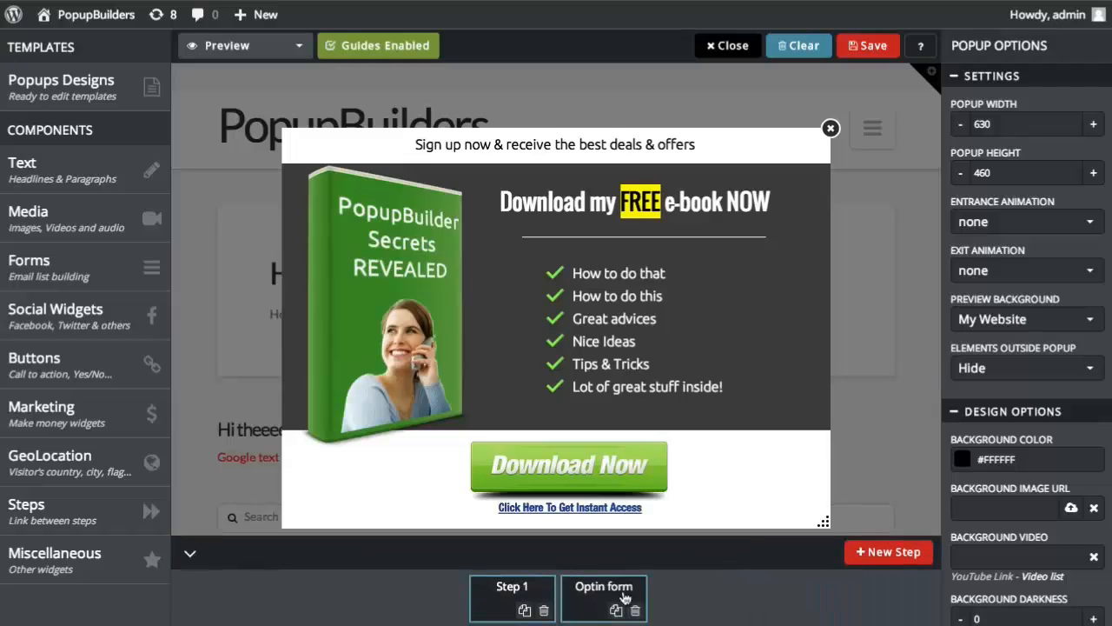
pyautogui.click(595, 605)
pyautogui.click(578, 203)
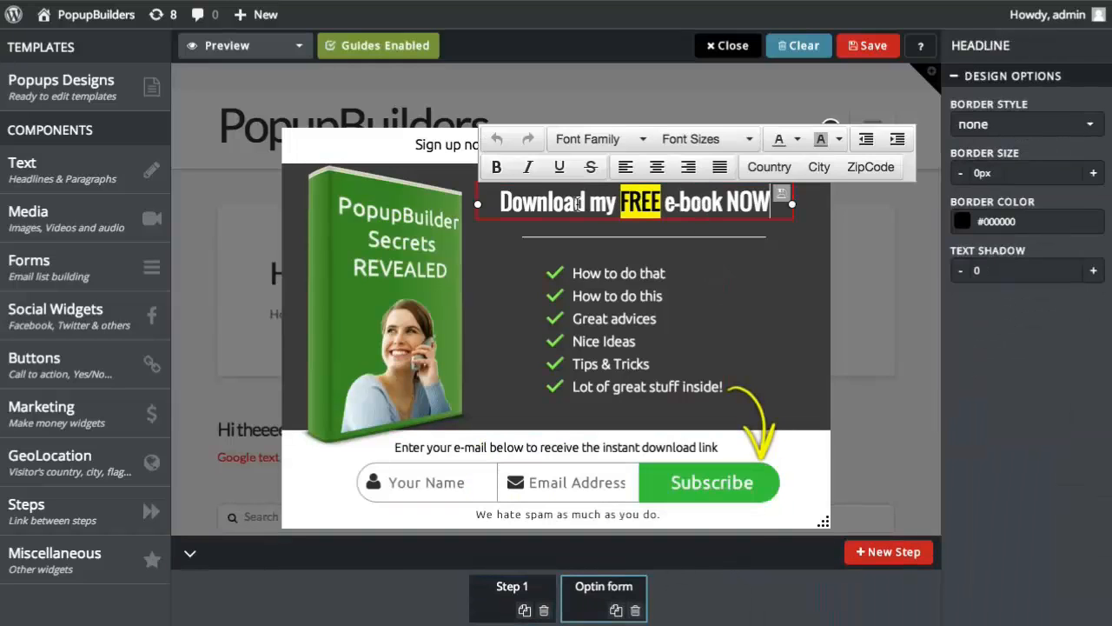
pyautogui.moveTo(502, 203); pyautogui.dragTo(608, 202)
pyautogui.press('BackSpace')
pyautogui.press('BackSpace')
pyautogui.press('BackSpace')
pyautogui.press('BackSpace')
pyautogui.press('BackSpace')
pyautogui.press('BackSpace')
pyautogui.press('BackSpace')
pyautogui.press('BackSpace')
pyautogui.press('BackSpace')
pyautogui.press('BackSpace')
pyautogui.write("I'm")
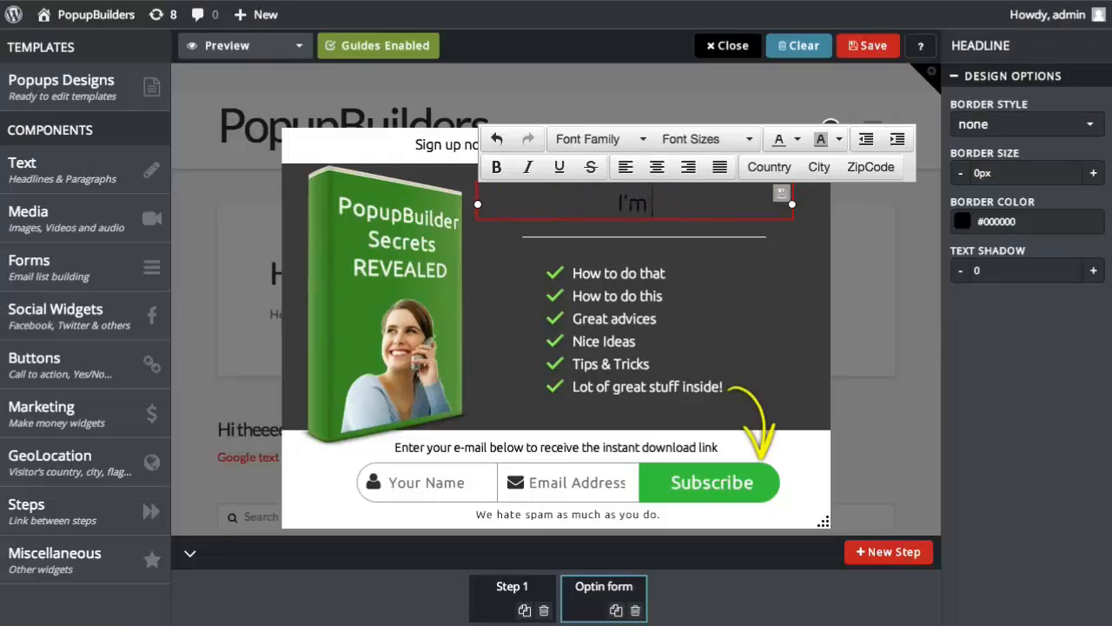
pyautogui.write(' happy you decide to Join')
# - Make the Optin form headline white in the Oswald font and highlight the word "happy" in yellow
pyautogui.moveTo(489, 203); pyautogui.dragTo(780, 204)
pyautogui.click(797, 140)
pyautogui.click(895, 224)
pyautogui.click(601, 140)
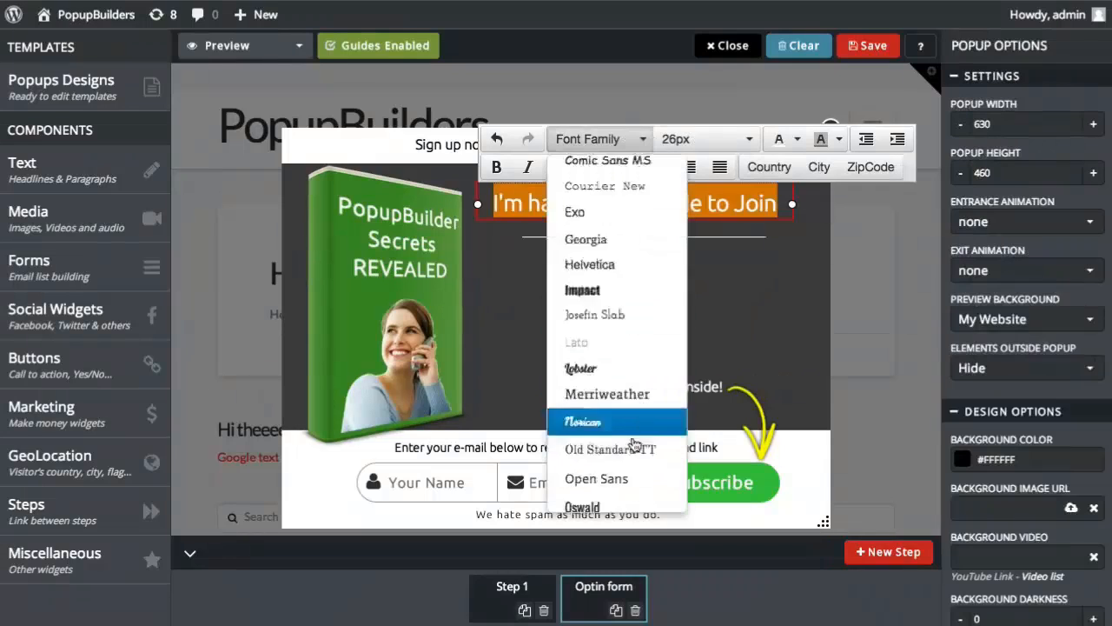
pyautogui.click(591, 507)
pyautogui.doubleClick(570, 206)
pyautogui.click(839, 136)
pyautogui.click(855, 225)
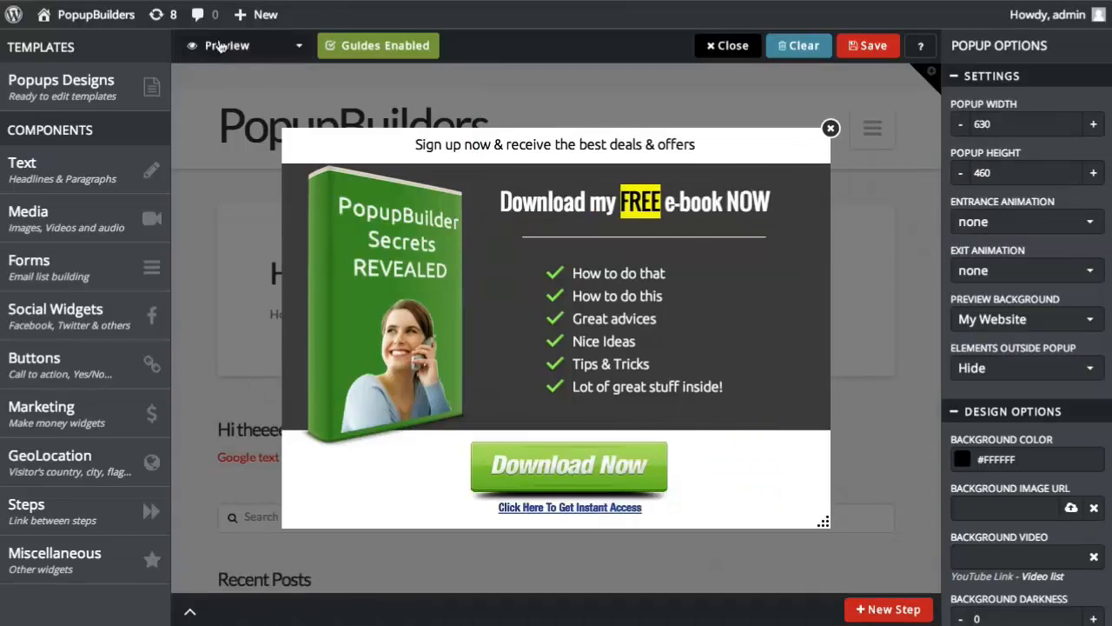
# - Preview the popup for desktop starting from Step 1 and follow the Download Now image to the opt-in form
pyautogui.click(229, 46)
pyautogui.click(238, 106)
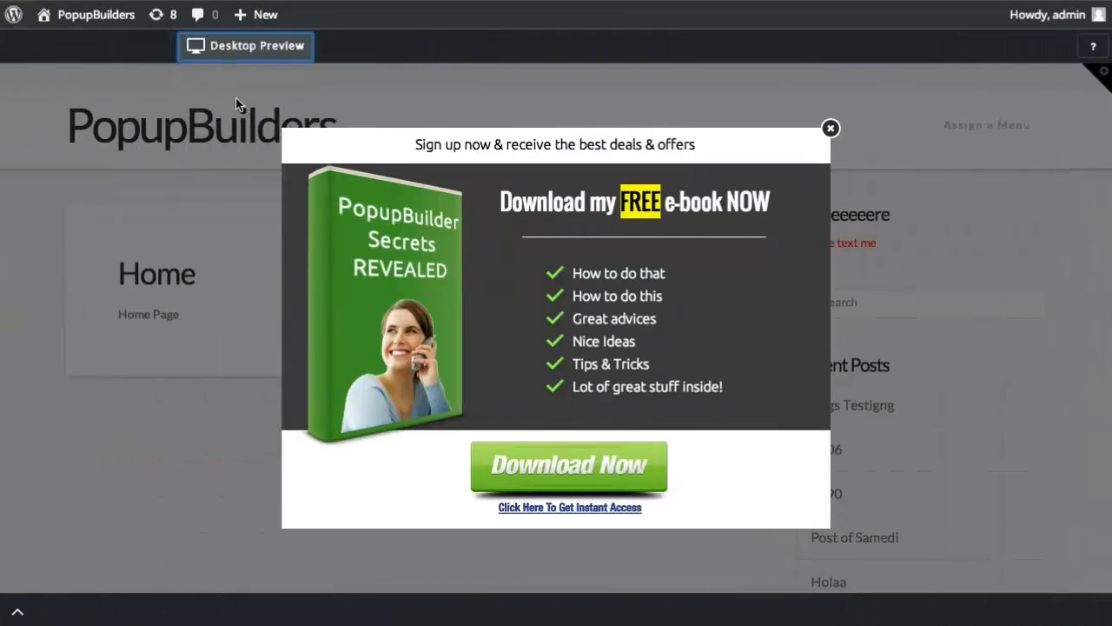
pyautogui.click(563, 469)
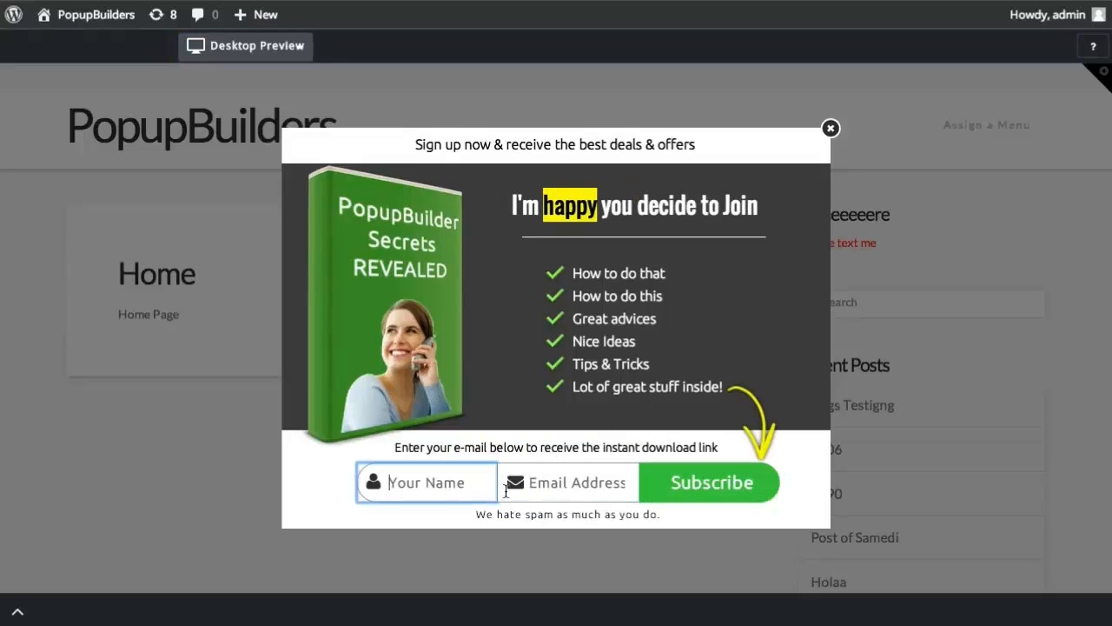
# - Preview the popup for tablet and mobile, follow the mobile Download Now image, and return to the visual builder
pyautogui.click(228, 45)
pyautogui.click(236, 131)
pyautogui.click(228, 45)
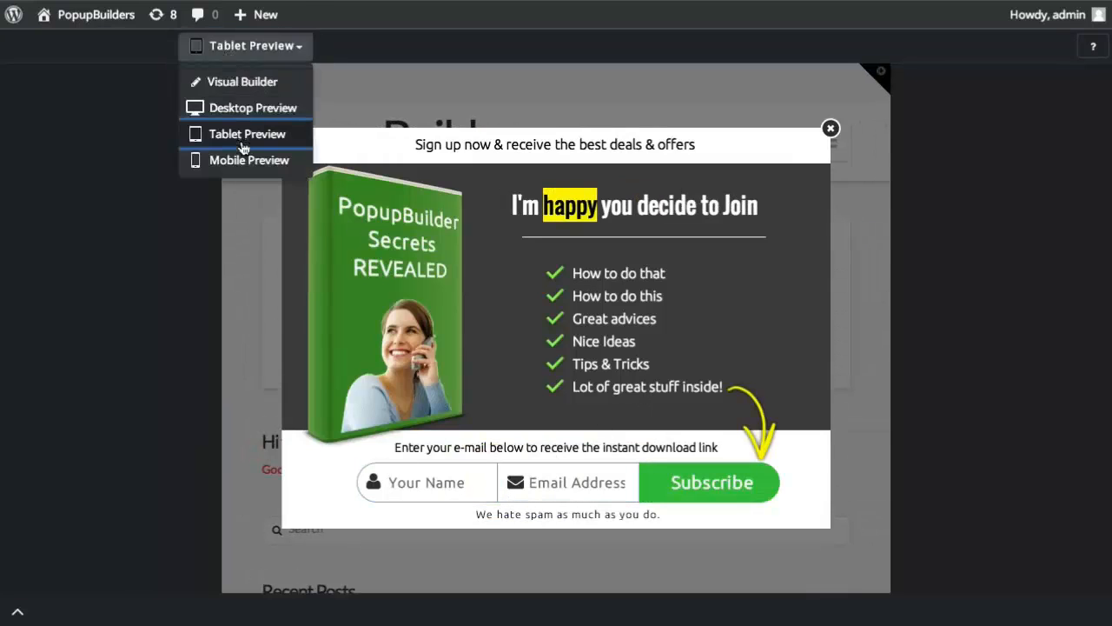
pyautogui.click(245, 159)
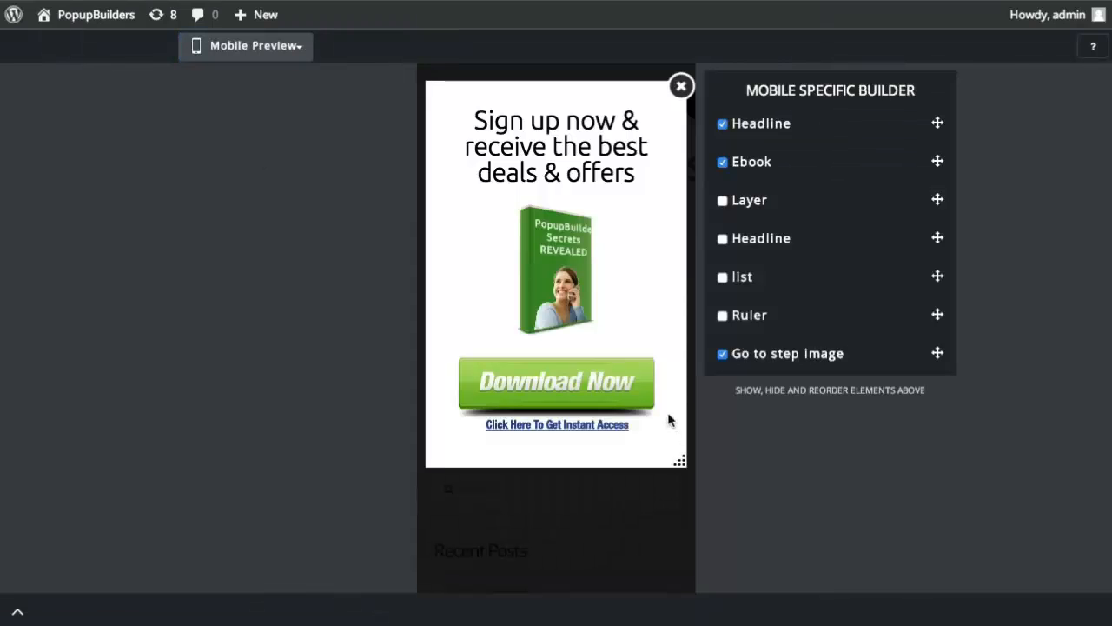
pyautogui.click(562, 393)
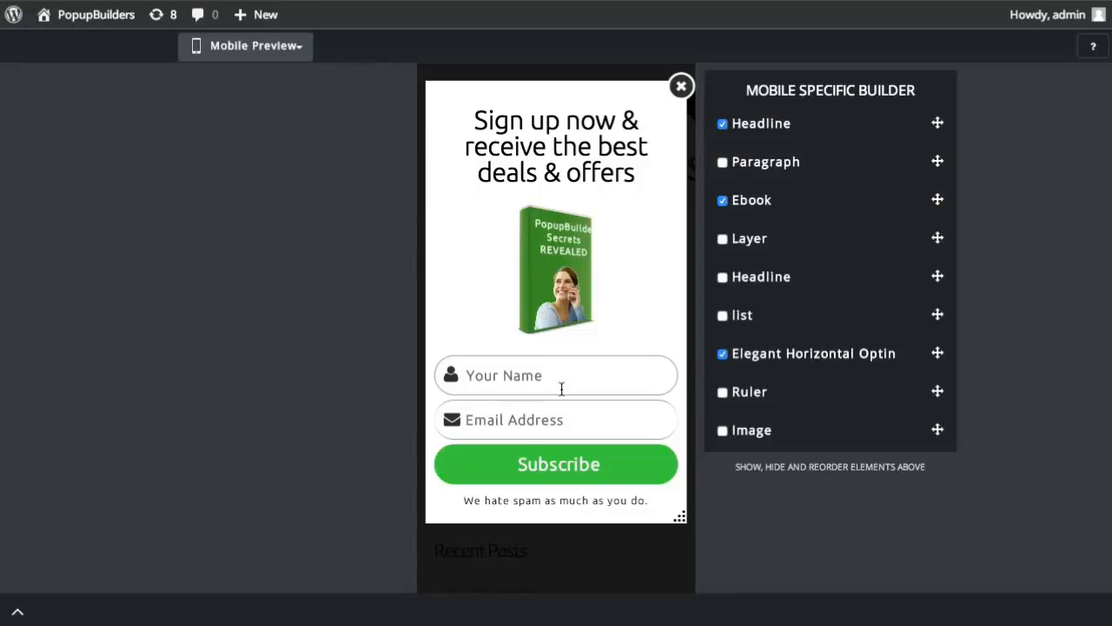
pyautogui.click(267, 46)
pyautogui.click(264, 80)
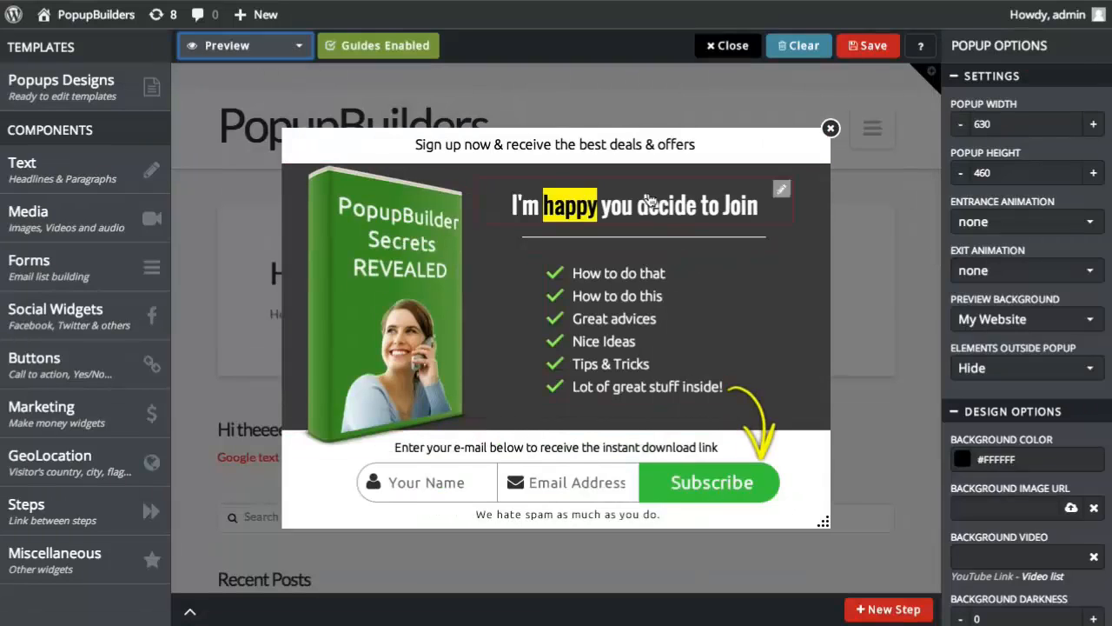
# - Save the popup and load the iMac - Transparent design template
pyautogui.click(869, 46)
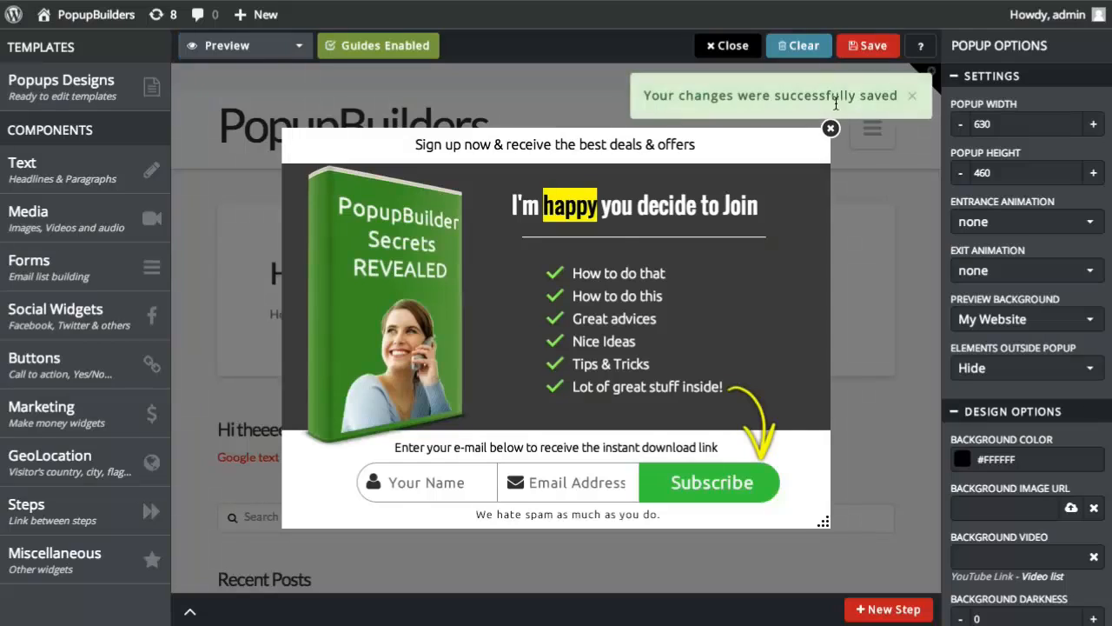
pyautogui.click(61, 87)
pyautogui.scroll(-5, 252, 259)
pyautogui.scroll(-5, 252, 259)
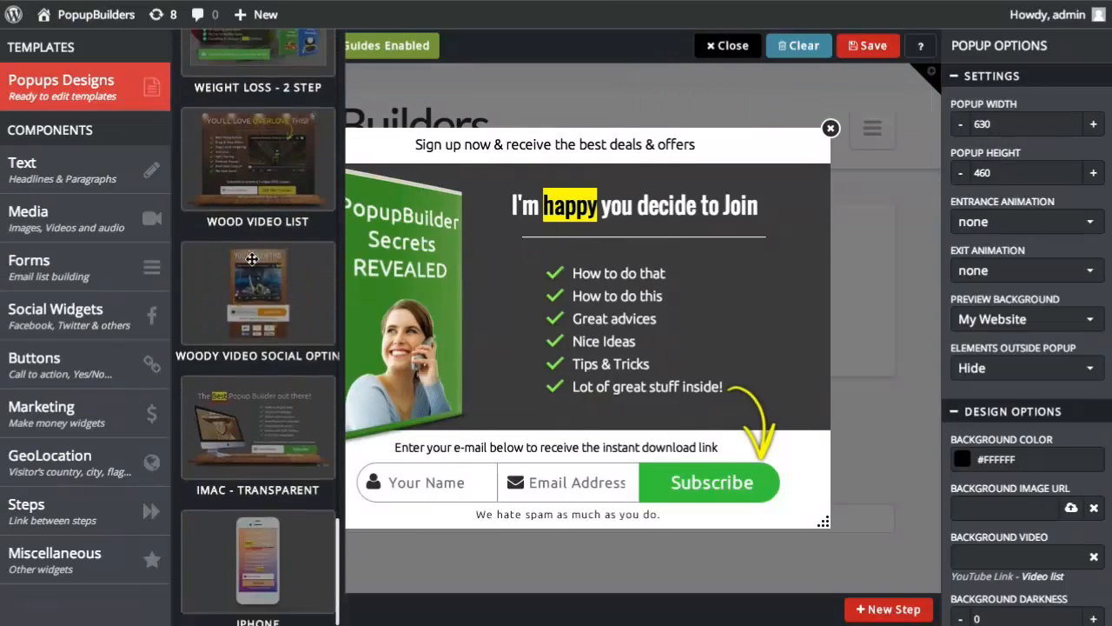
pyautogui.scroll(1, 252, 259)
pyautogui.scroll(-1, 252, 259)
pyautogui.click(545, 376)
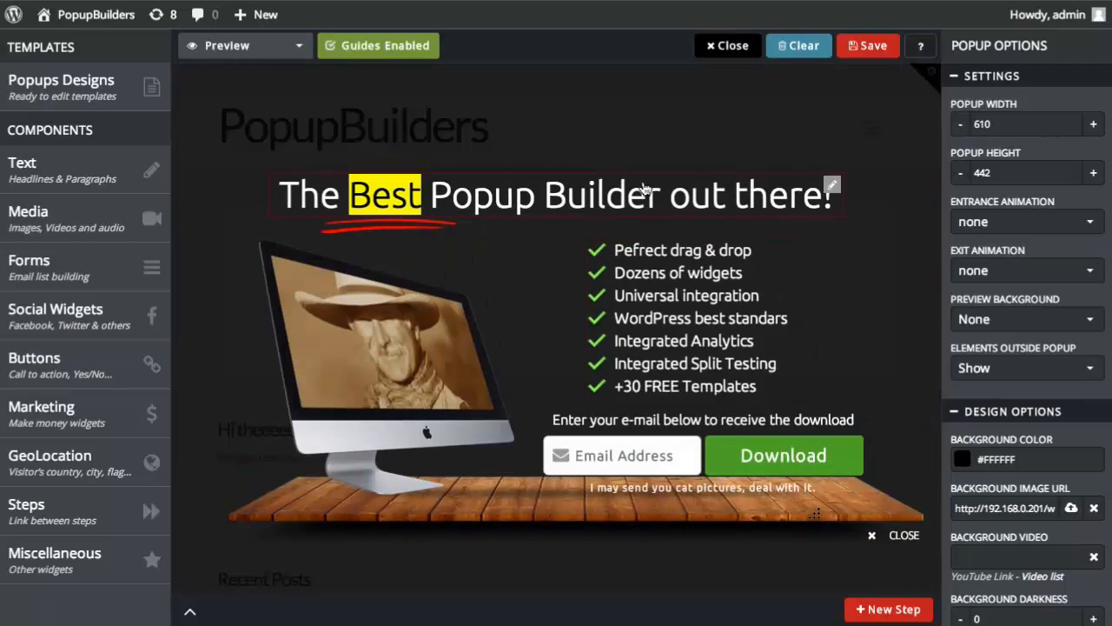
# - Move the iMac image slightly to the left
pyautogui.click(686, 321)
pyautogui.click(695, 281)
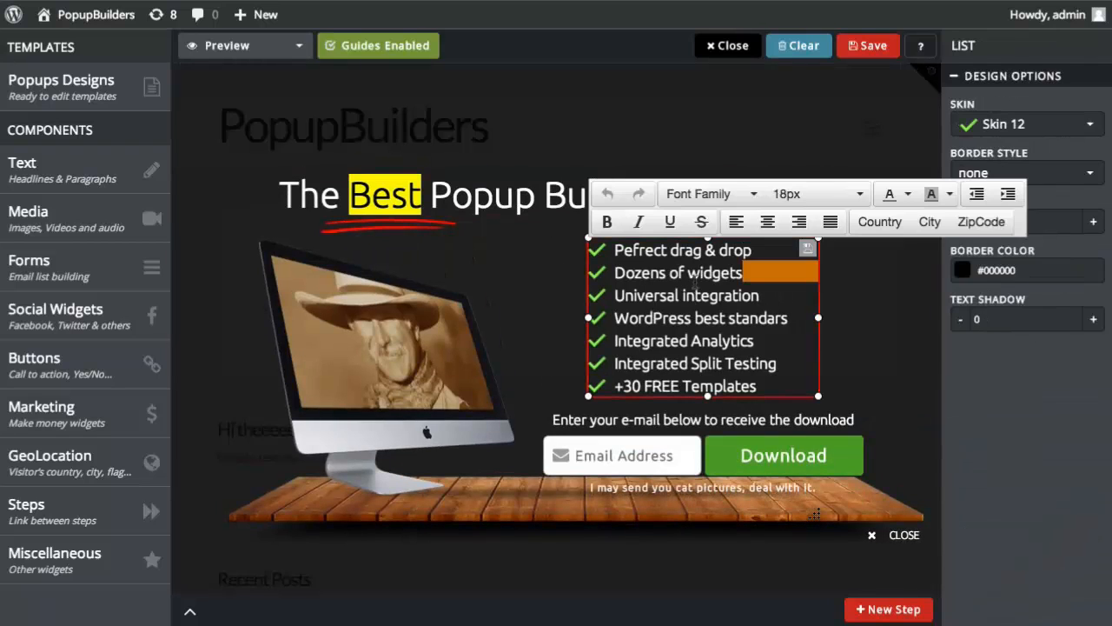
pyautogui.click(477, 201)
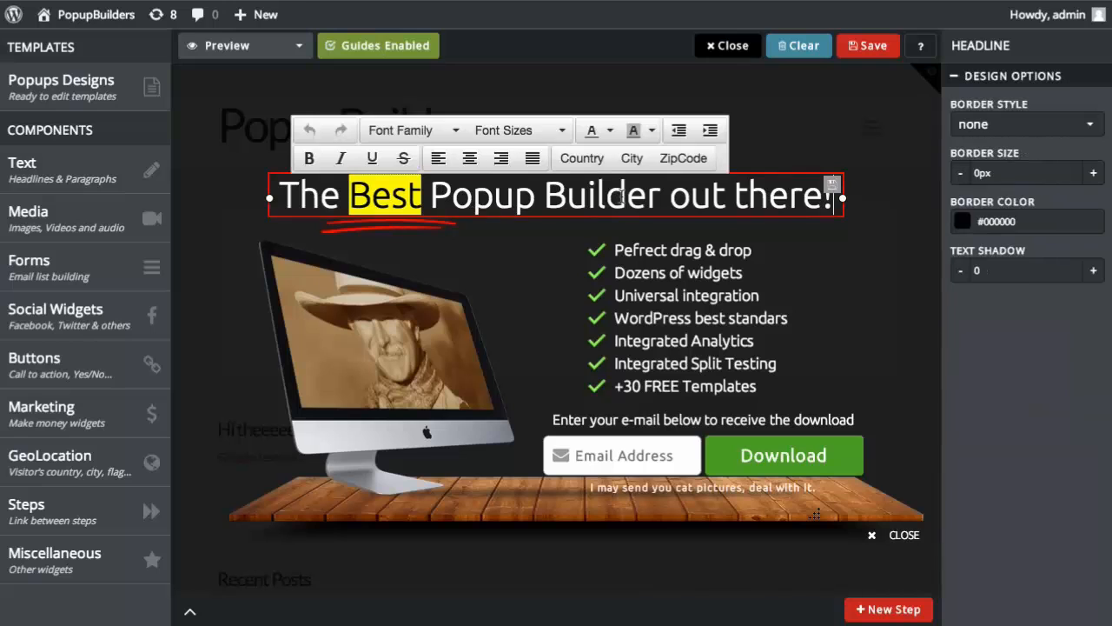
pyautogui.click(539, 296)
pyautogui.moveTo(409, 366)
pyautogui.mouseDown()
pyautogui.moveTo(469, 366)
pyautogui.moveTo(398, 367)
pyautogui.mouseUp()
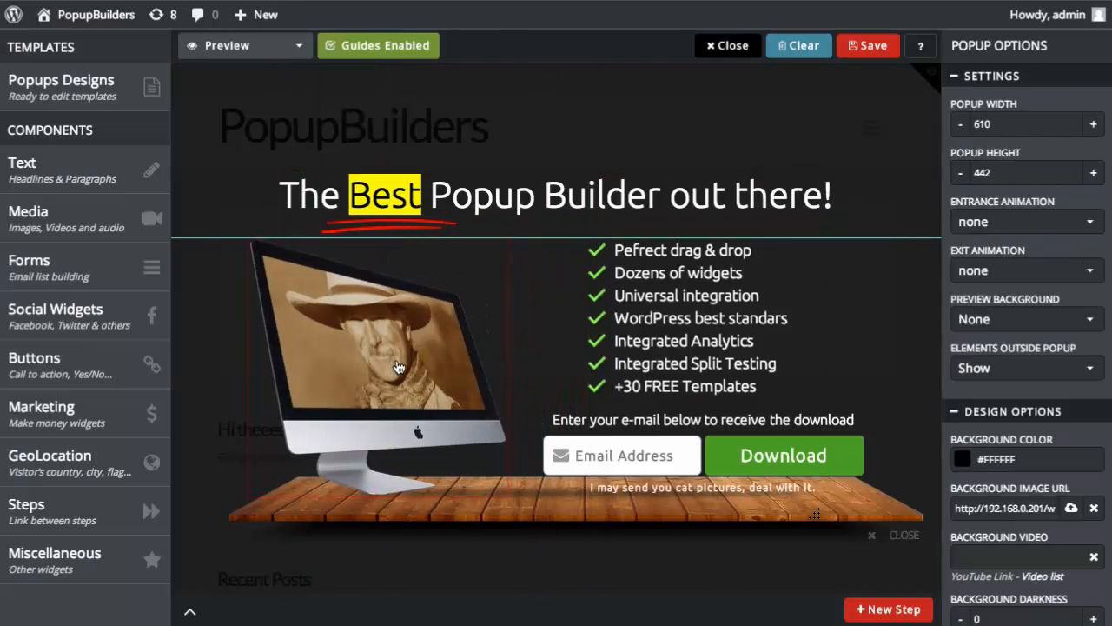
# - Replace the brown wooden shelf with a grey wood shelf from the image library, searching for "she"
pyautogui.doubleClick(689, 514)
pyautogui.click(516, 218)
pyautogui.write('she')
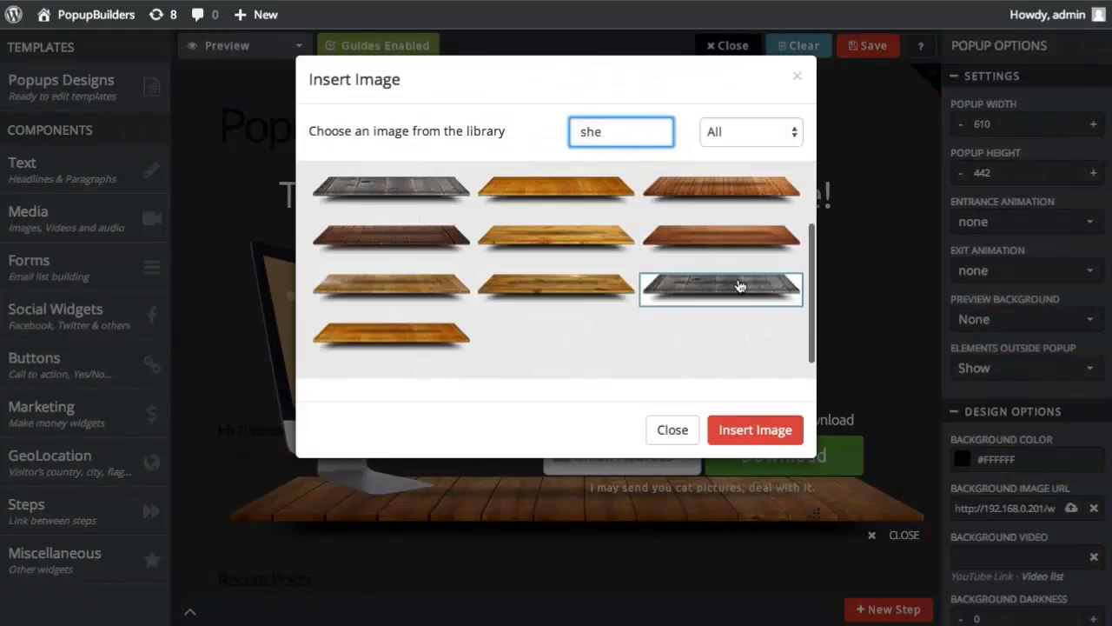
pyautogui.doubleClick(738, 286)
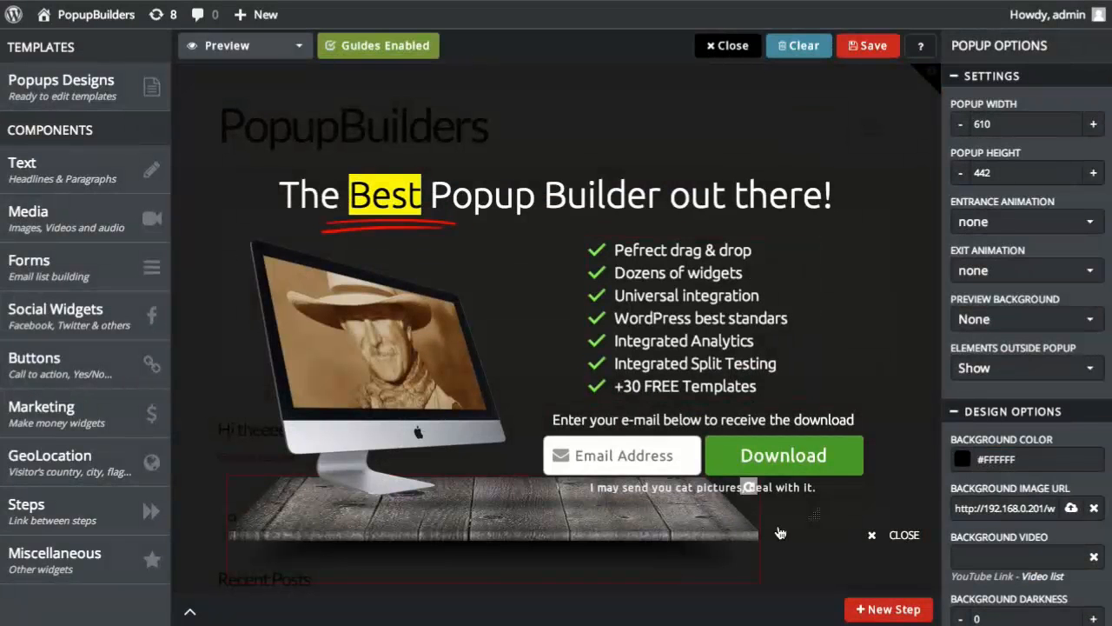
# - Widen the grey shelf to span the popup and reduce its height beneath the iMac and form
pyautogui.click(756, 531)
pyautogui.moveTo(770, 527); pyautogui.dragTo(907, 521)
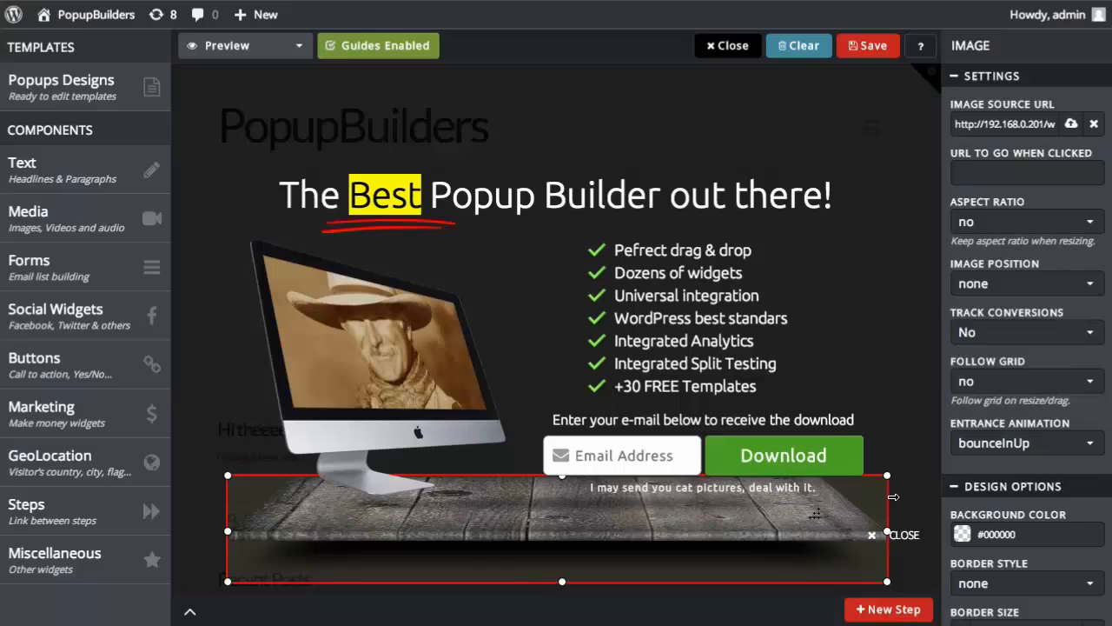
pyautogui.moveTo(572, 582); pyautogui.dragTo(574, 529)
pyautogui.click(587, 571)
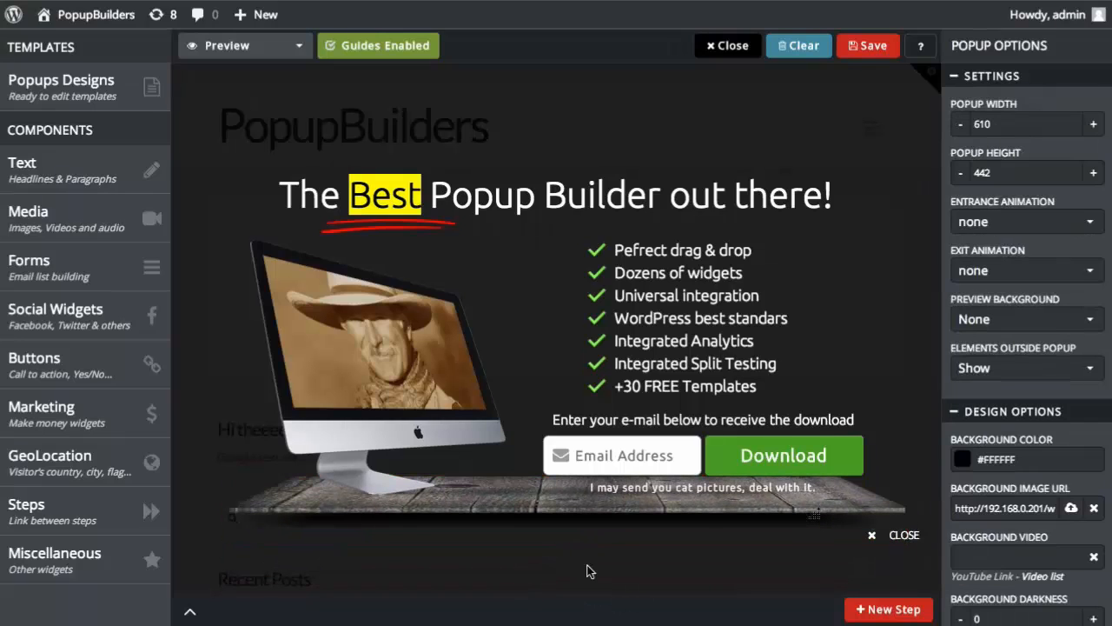
# - Add EVER to the end of the headline and widen its text box to the right
pyautogui.doubleClick(522, 199)
pyautogui.click(826, 196)
pyautogui.write('EVER')
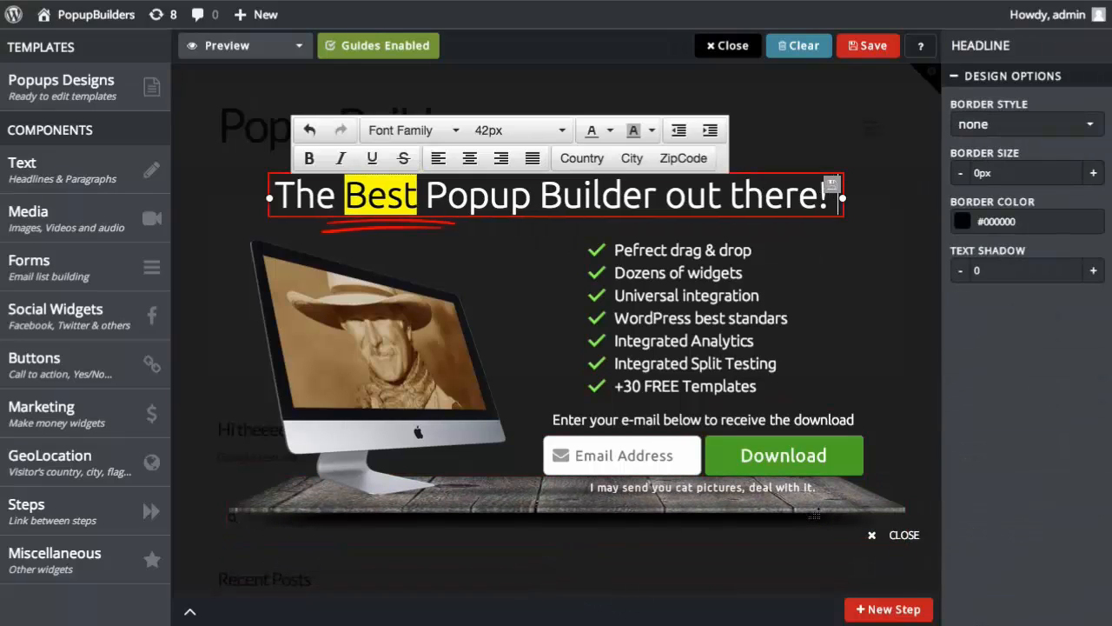
pyautogui.click(843, 219)
pyautogui.moveTo(843, 219); pyautogui.dragTo(883, 219)
# - Change the font size of the whole headline and nudge the red underline stroke below "Best"
pyautogui.doubleClick(814, 218)
pyautogui.hotkey('ctrl', 'a')
pyautogui.click(541, 129)
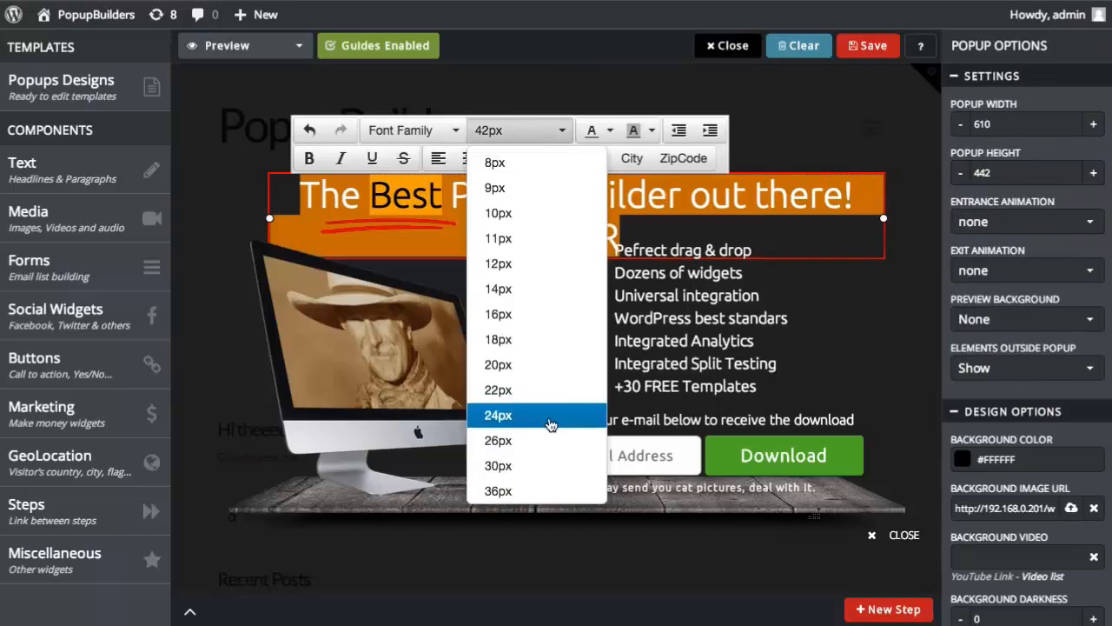
pyautogui.scroll(-3, 540, 409)
pyautogui.click(521, 362)
pyautogui.moveTo(412, 234); pyautogui.dragTo(417, 227)
pyautogui.click(706, 157)
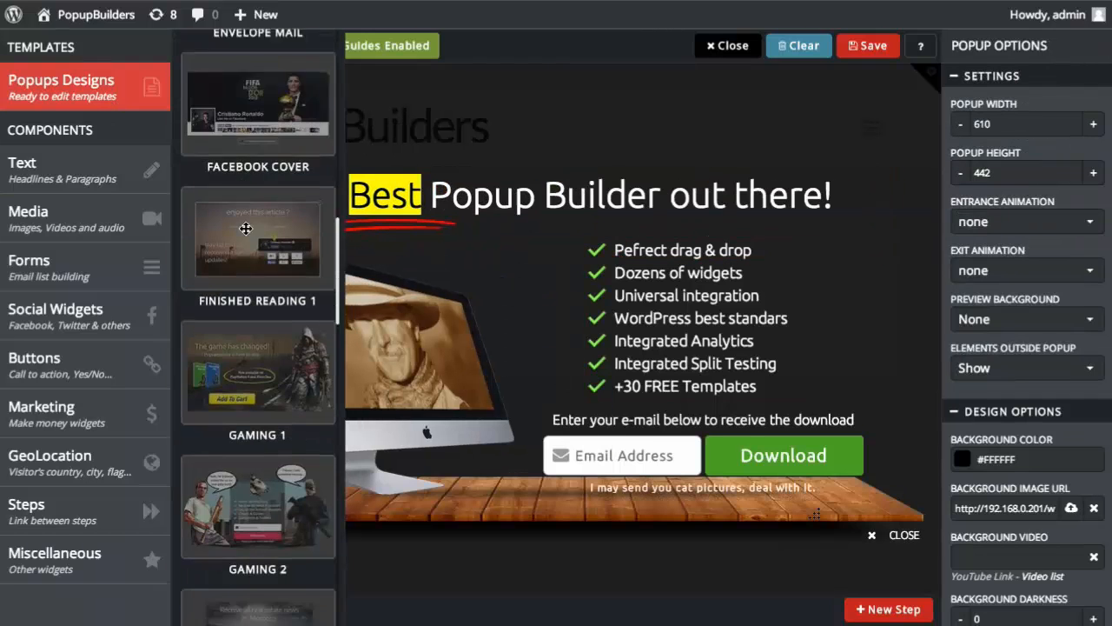
# - Load the Gaming 2 design template and set the popup's background darkness to 30
pyautogui.scroll(-1, 261, 330)
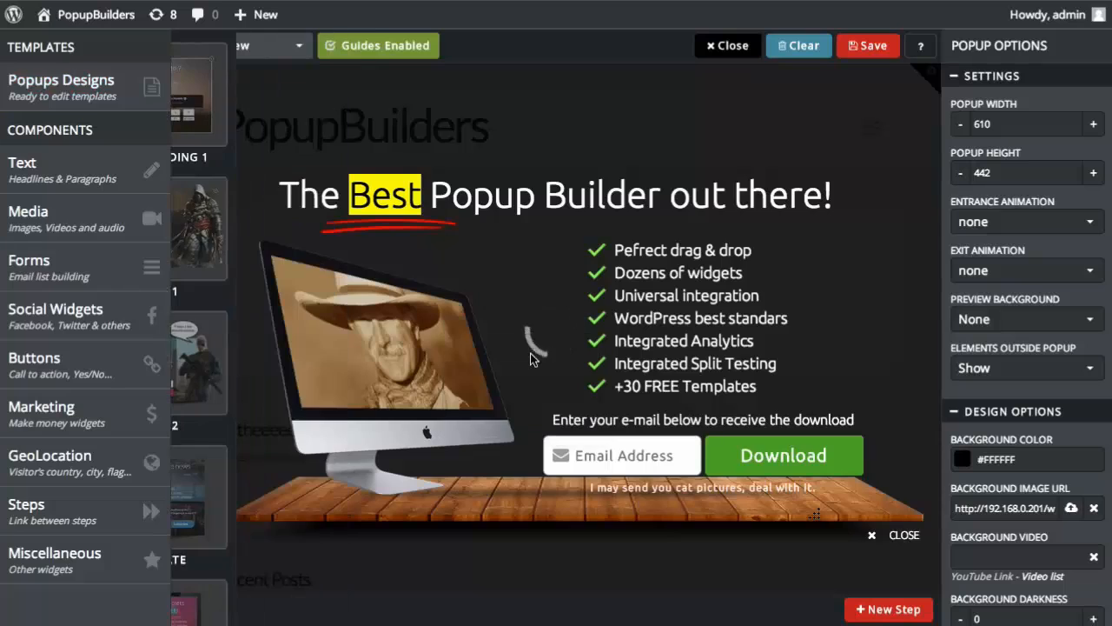
pyautogui.scroll(-1, 1036, 518)
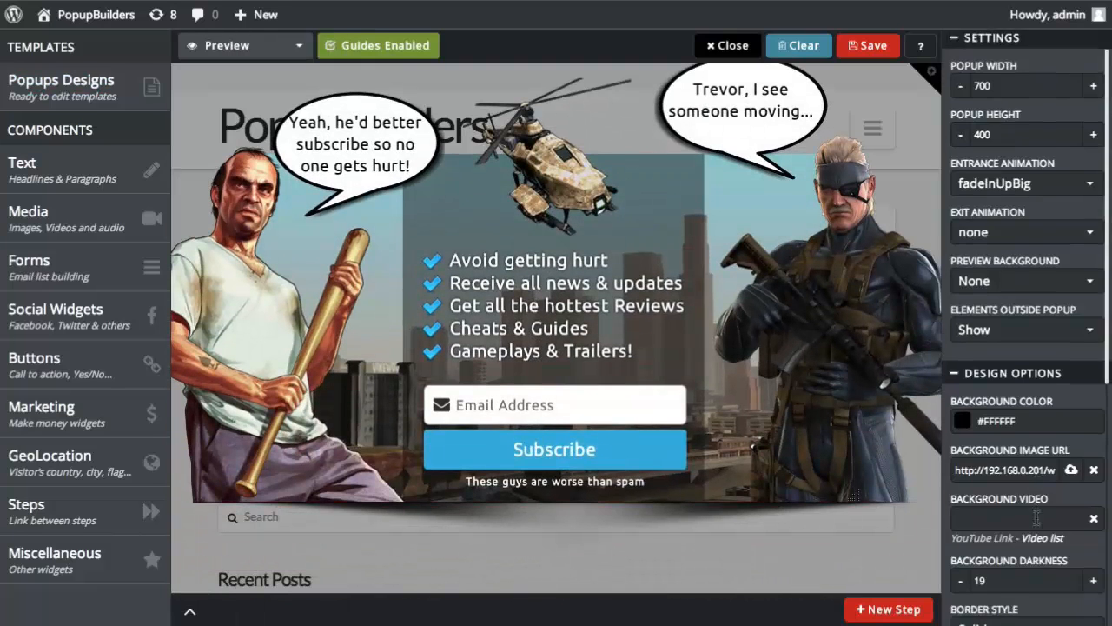
pyautogui.scroll(-5, 1037, 517)
pyautogui.press('Up')
pyautogui.press('Up')
pyautogui.press('Up')
pyautogui.press('Up')
pyautogui.press('Up')
pyautogui.press('Up')
pyautogui.press('Up')
pyautogui.press('Up')
pyautogui.press('Up')
pyautogui.press('Up')
pyautogui.press('Up')
pyautogui.press('Up')
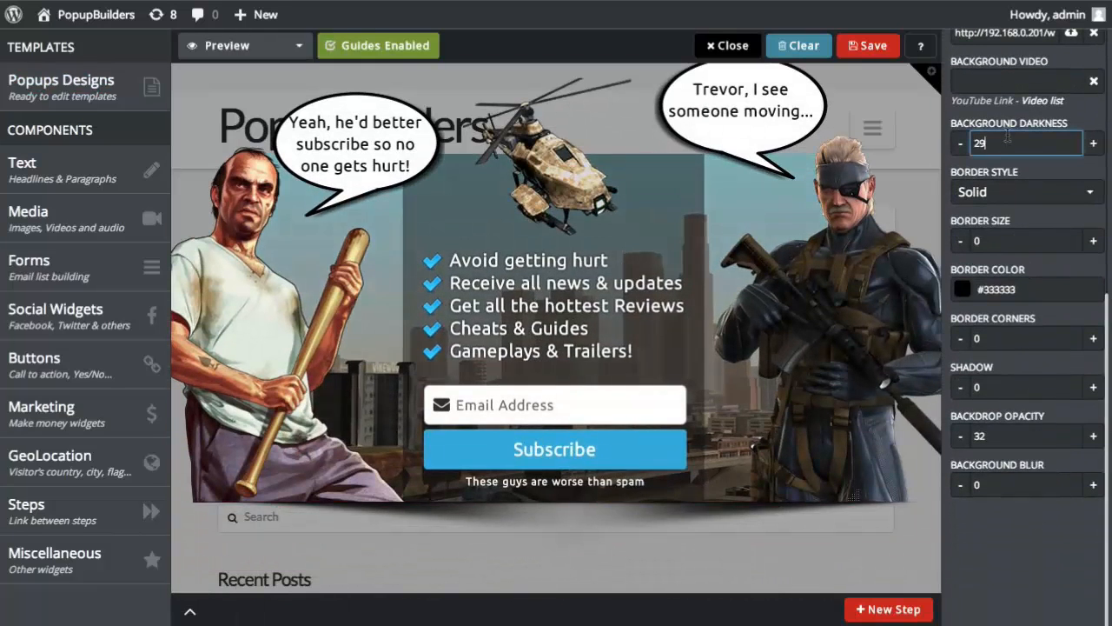
pyautogui.press('Down')
pyautogui.scroll(4, 1014, 324)
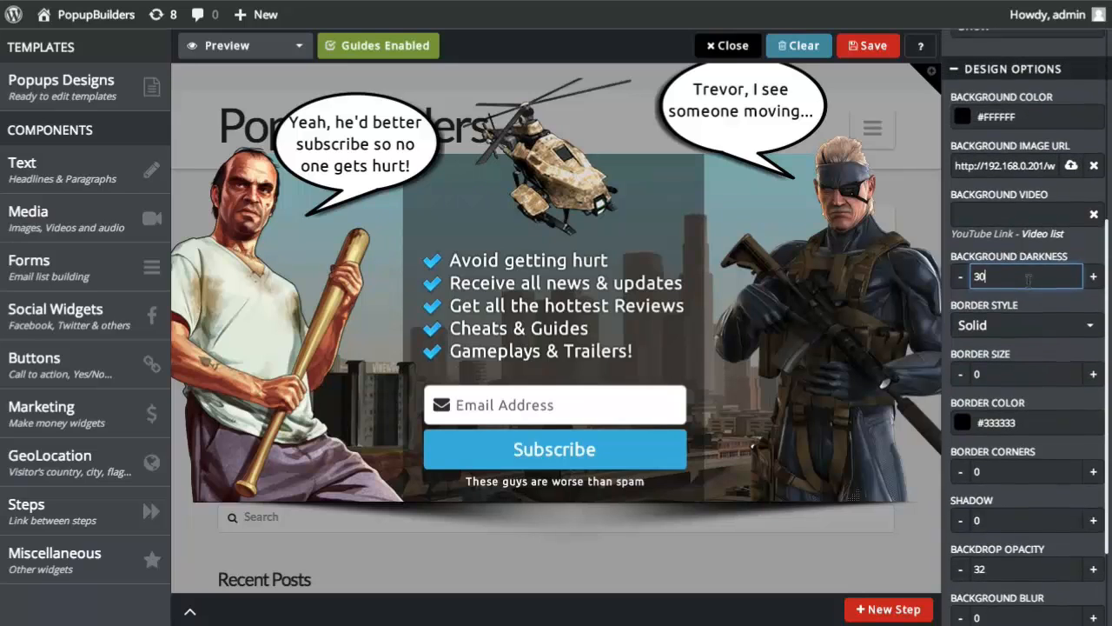
# - Increase the popup's backdrop opacity to darken the website behind it
pyautogui.click(1021, 582)
pyautogui.press('Up')
pyautogui.press('Up')
pyautogui.press('Up')
pyautogui.press('Up')
pyautogui.press('Up')
pyautogui.press('Up')
pyautogui.press('Up')
pyautogui.press('Up')
pyautogui.press('Up')
pyautogui.press('Up')
pyautogui.press('Up')
pyautogui.press('Up')
pyautogui.press('Up')
pyautogui.press('Up')
pyautogui.press('Up')
pyautogui.press('Up')
pyautogui.press('Up')
pyautogui.press('Up')
pyautogui.press('Up')
pyautogui.press('Up')
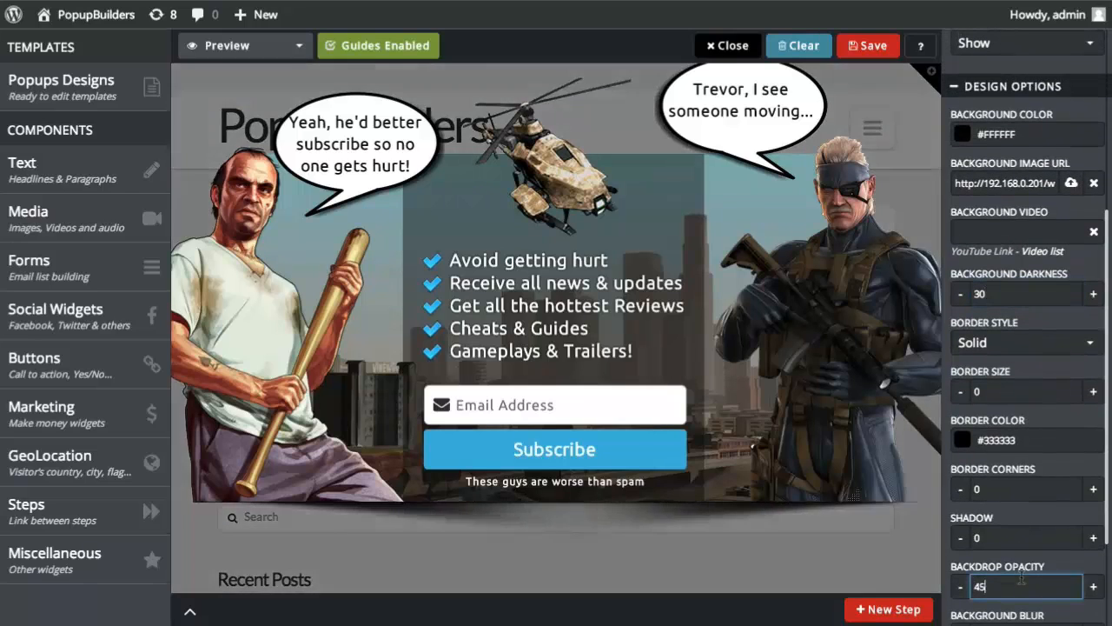
# - Move the image of the man with the baseball bat slightly to the right, keeping it on the popup's lower edge
pyautogui.click(552, 349)
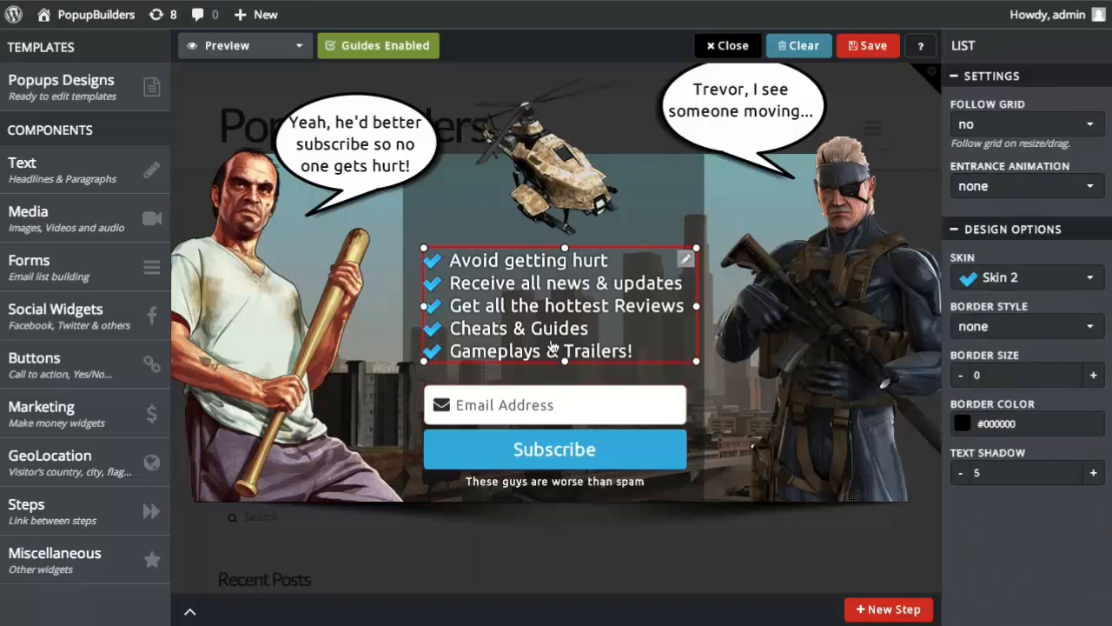
pyautogui.click(337, 175)
pyautogui.click(284, 312)
pyautogui.moveTo(308, 314); pyautogui.dragTo(326, 326)
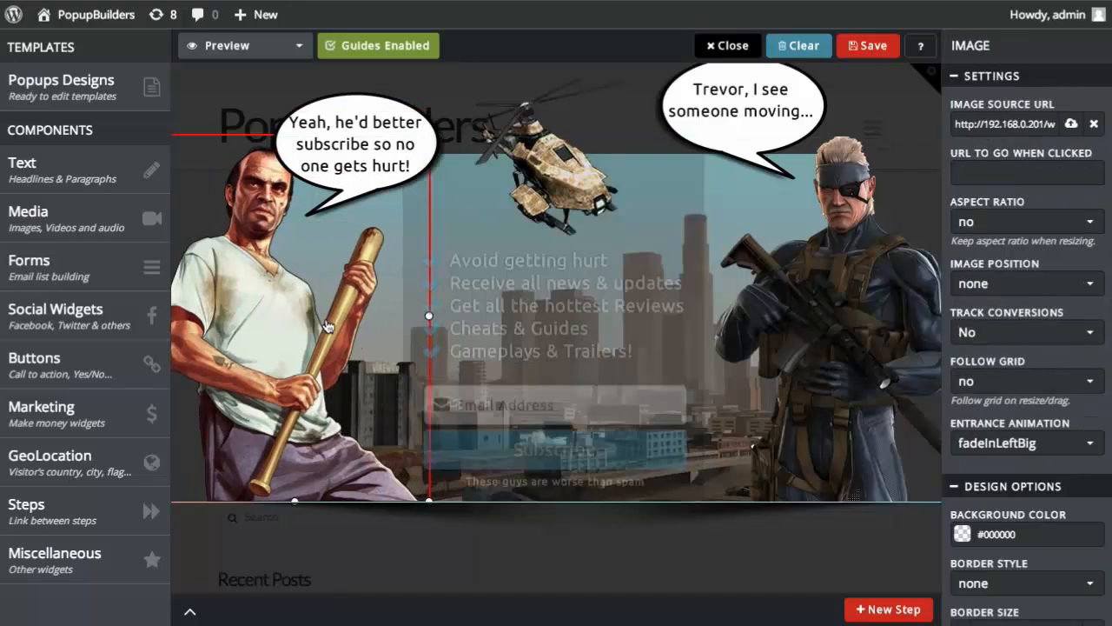